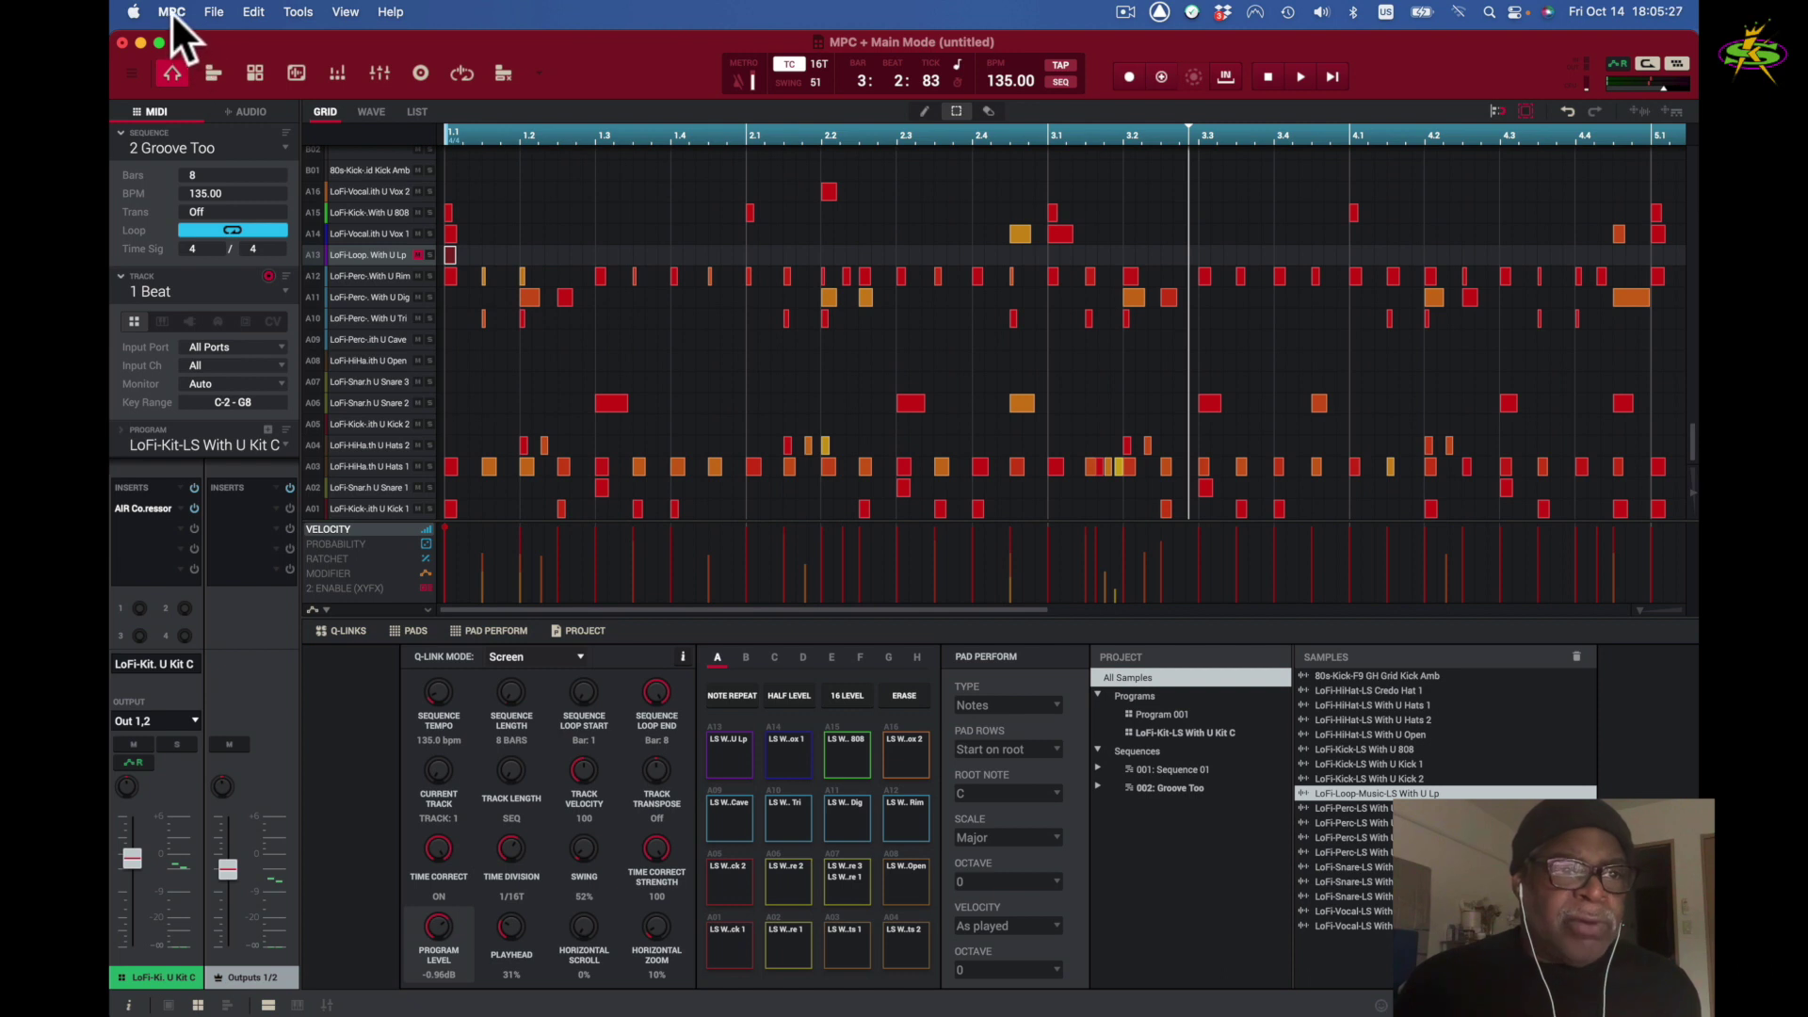
Step: Check the audio device output and input in the preferences, test the output, and close the dialog
click(171, 11)
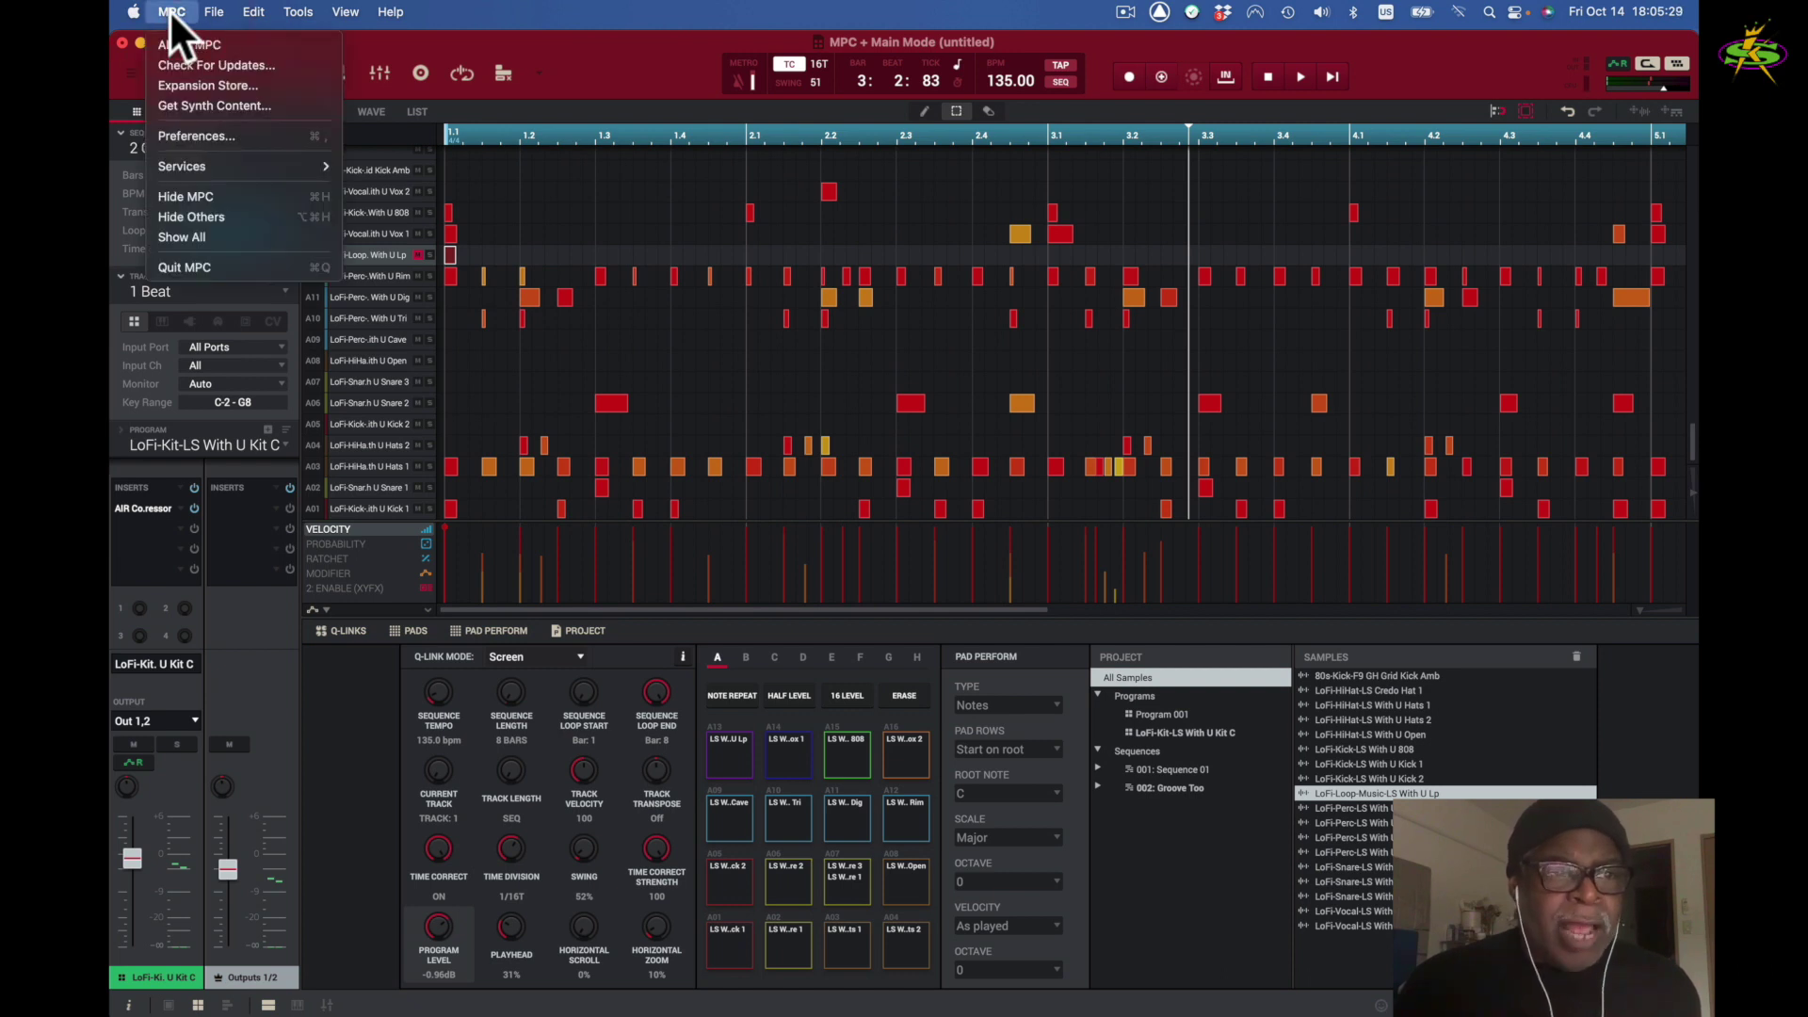
click(188, 134)
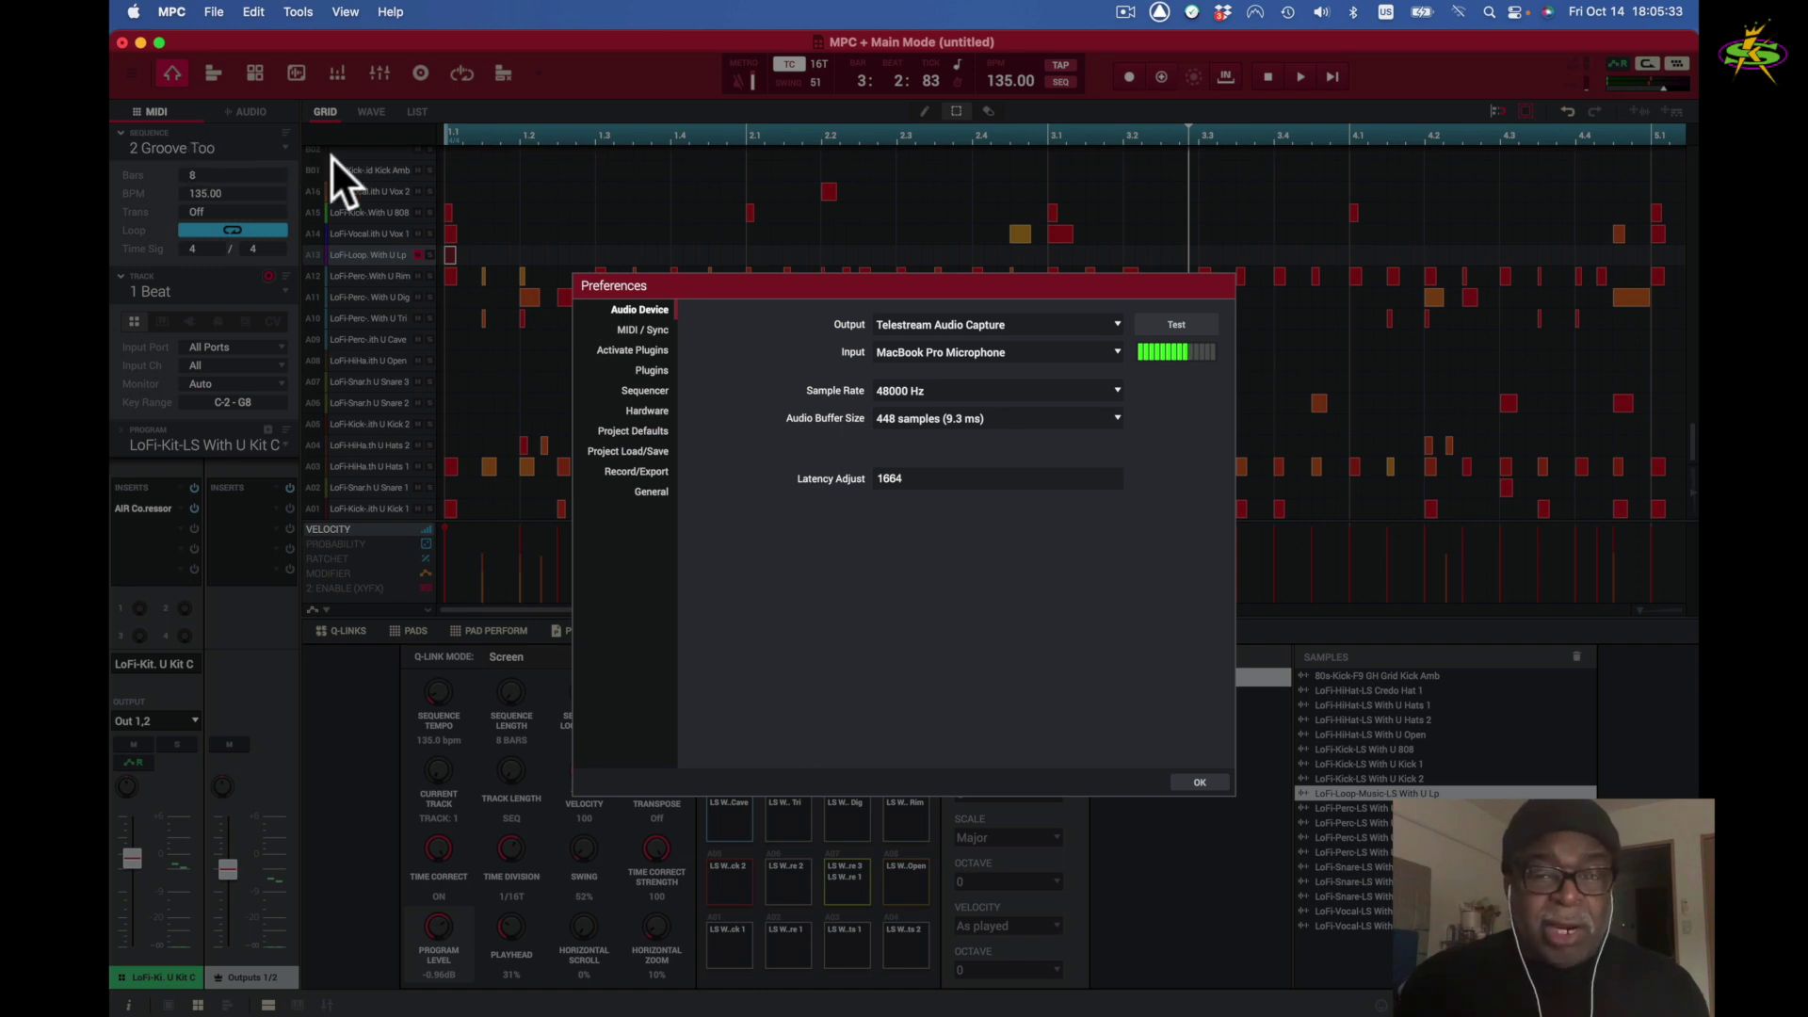
click(1174, 324)
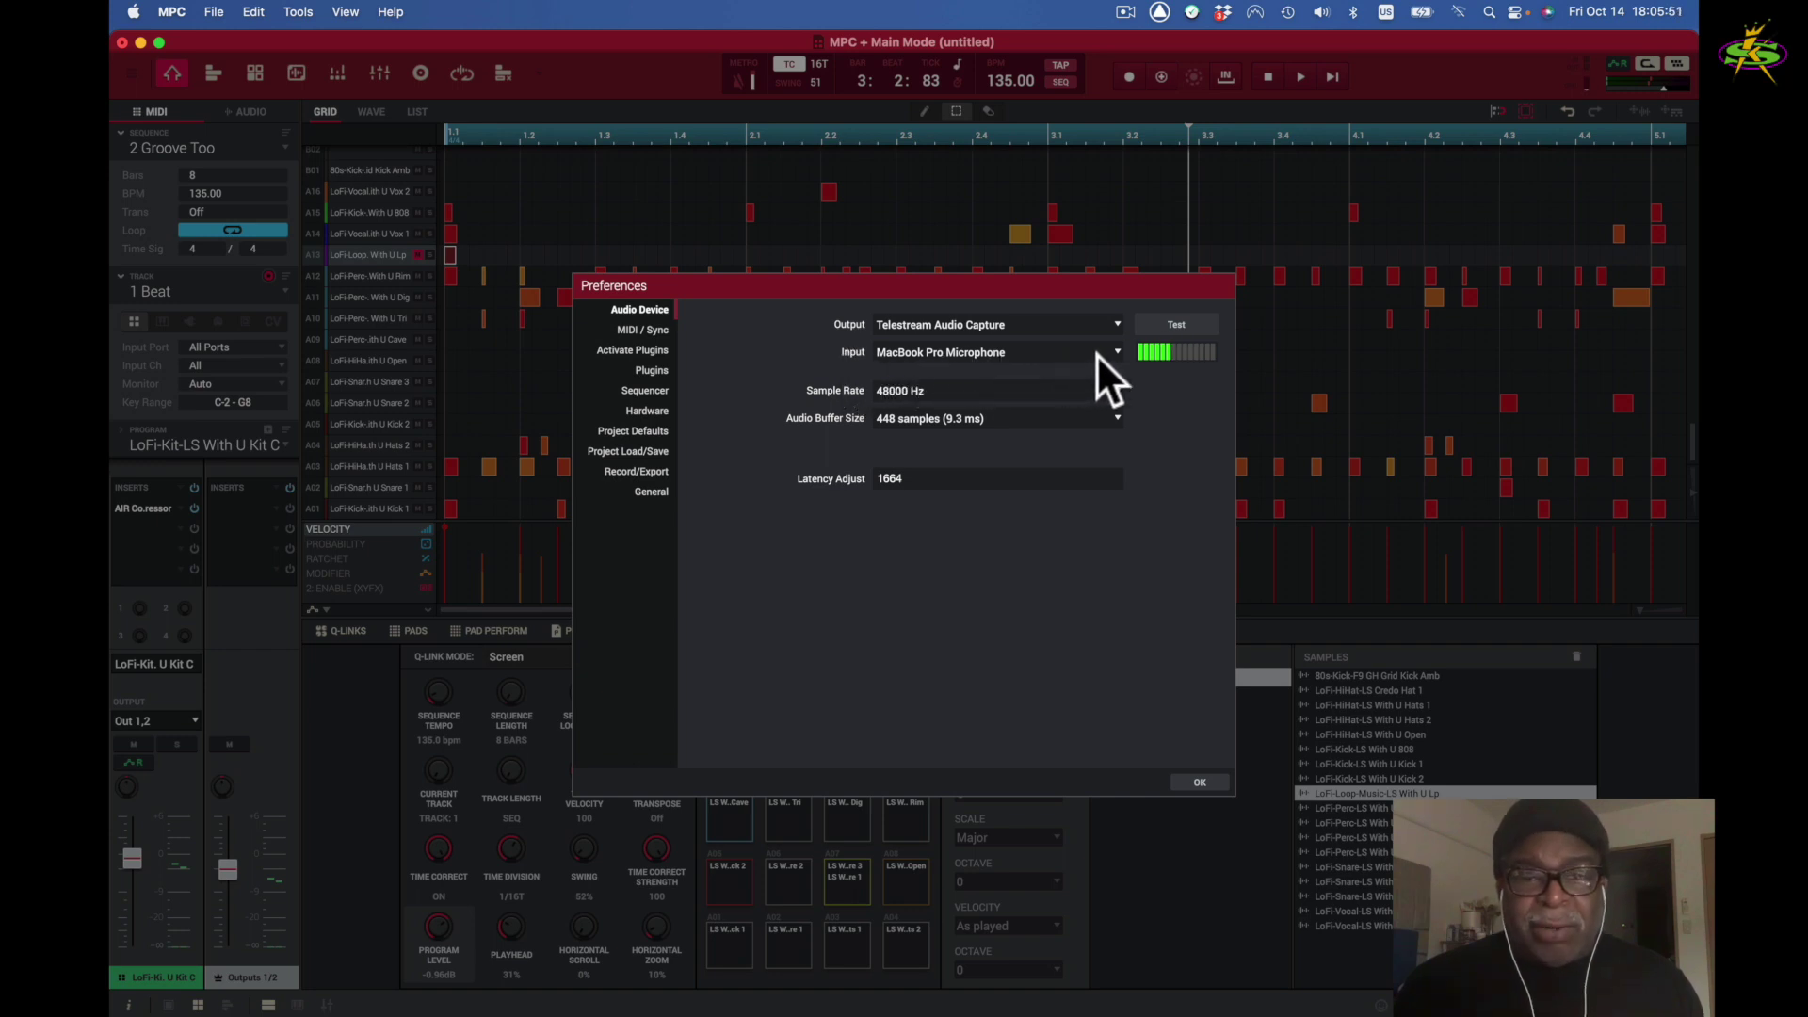
click(1200, 781)
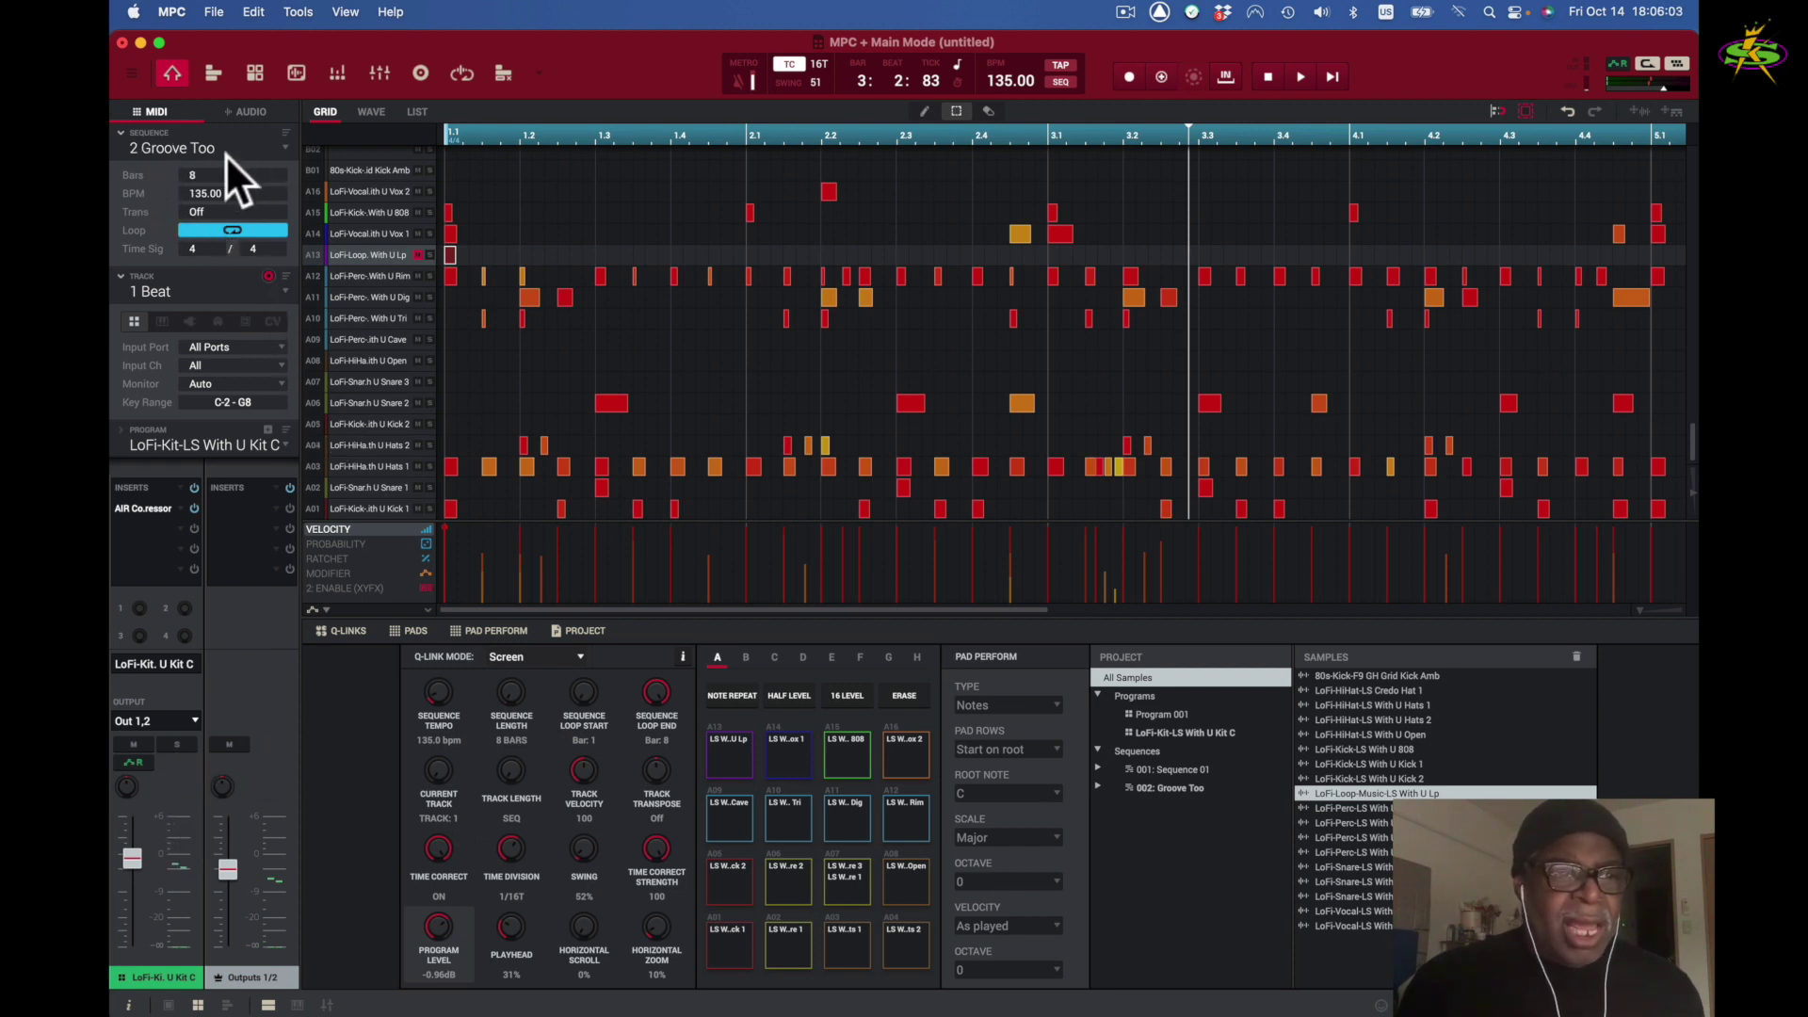
Step: Play the Groove Too sequence briefly and switch from the Beat track to the unused MIDI track 2
key(space)
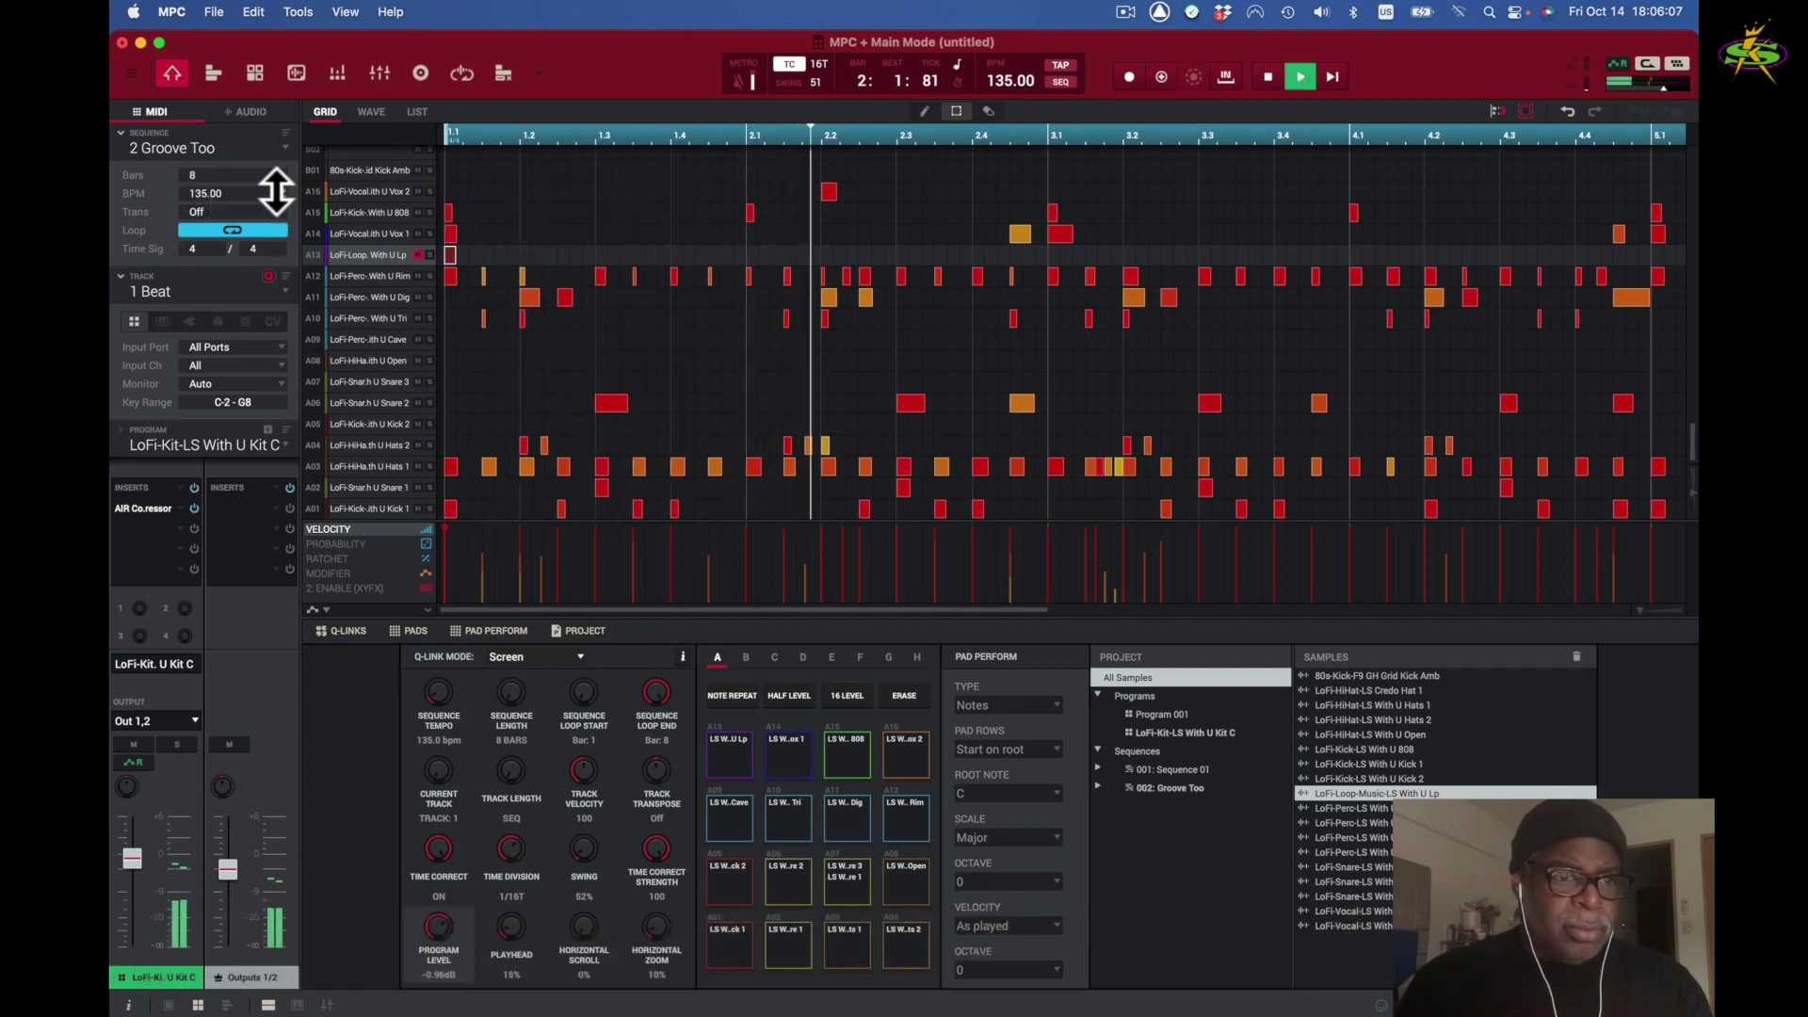
key(space)
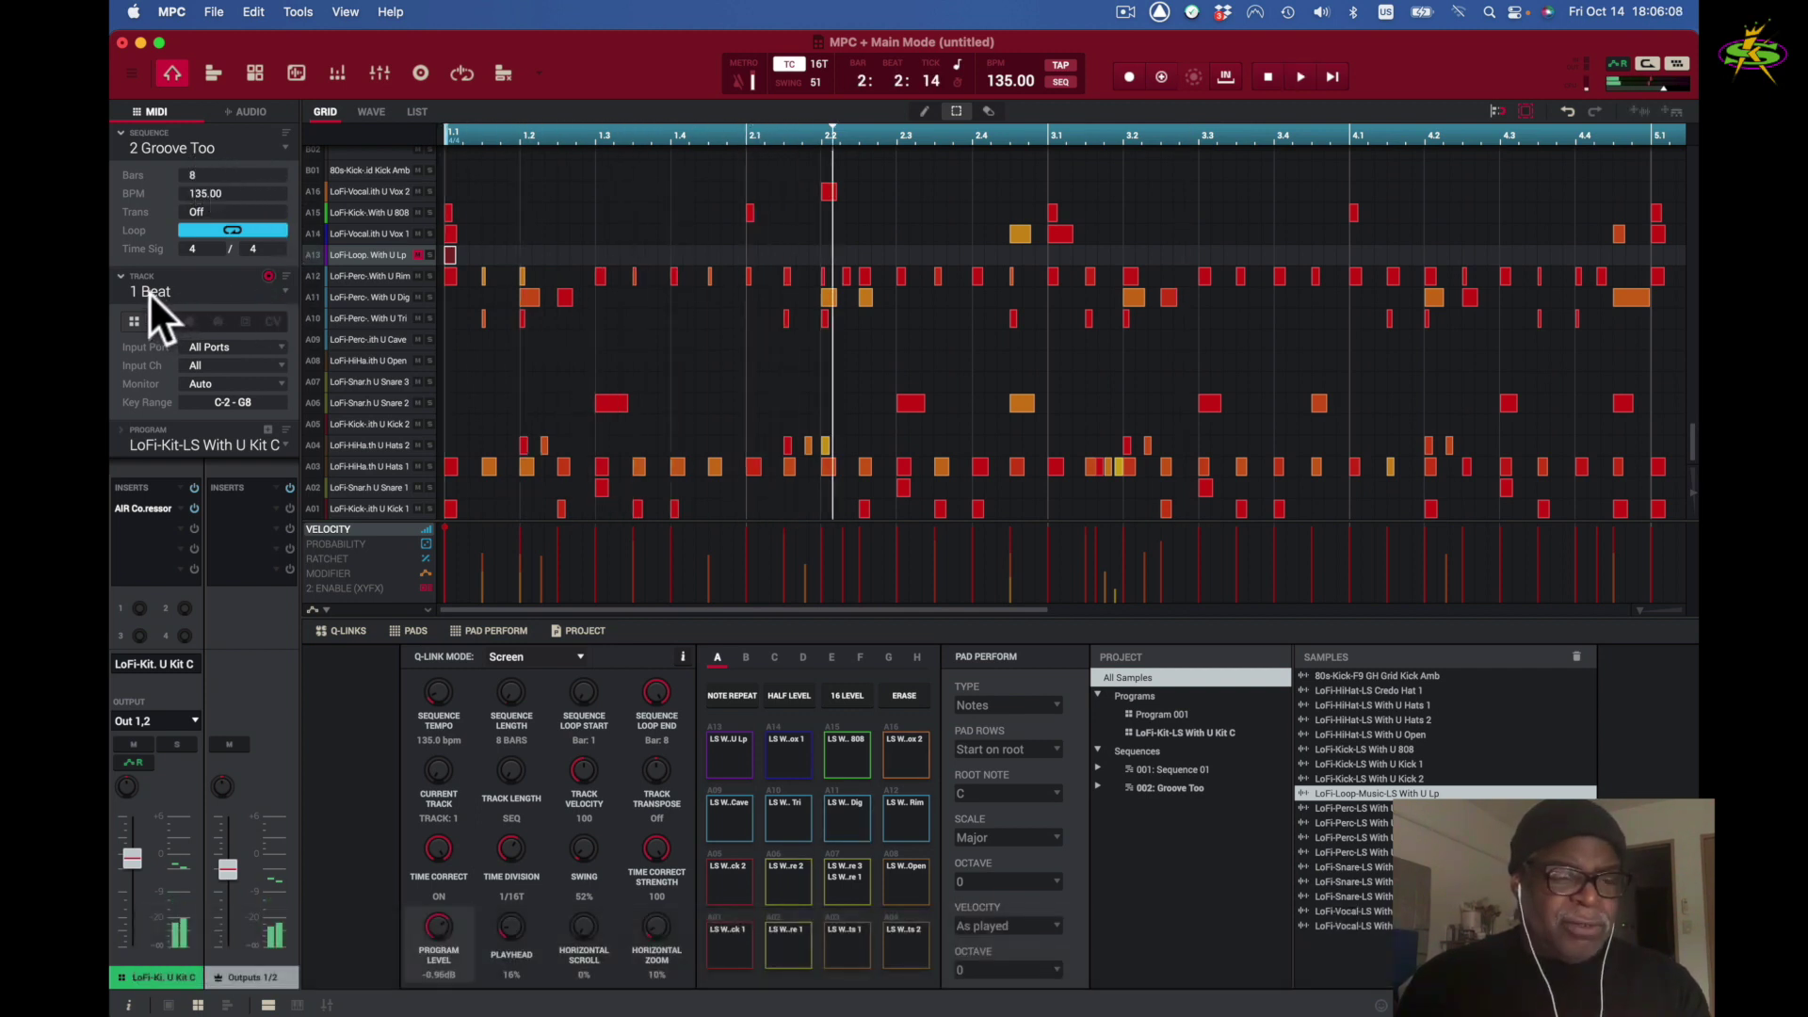
click(280, 286)
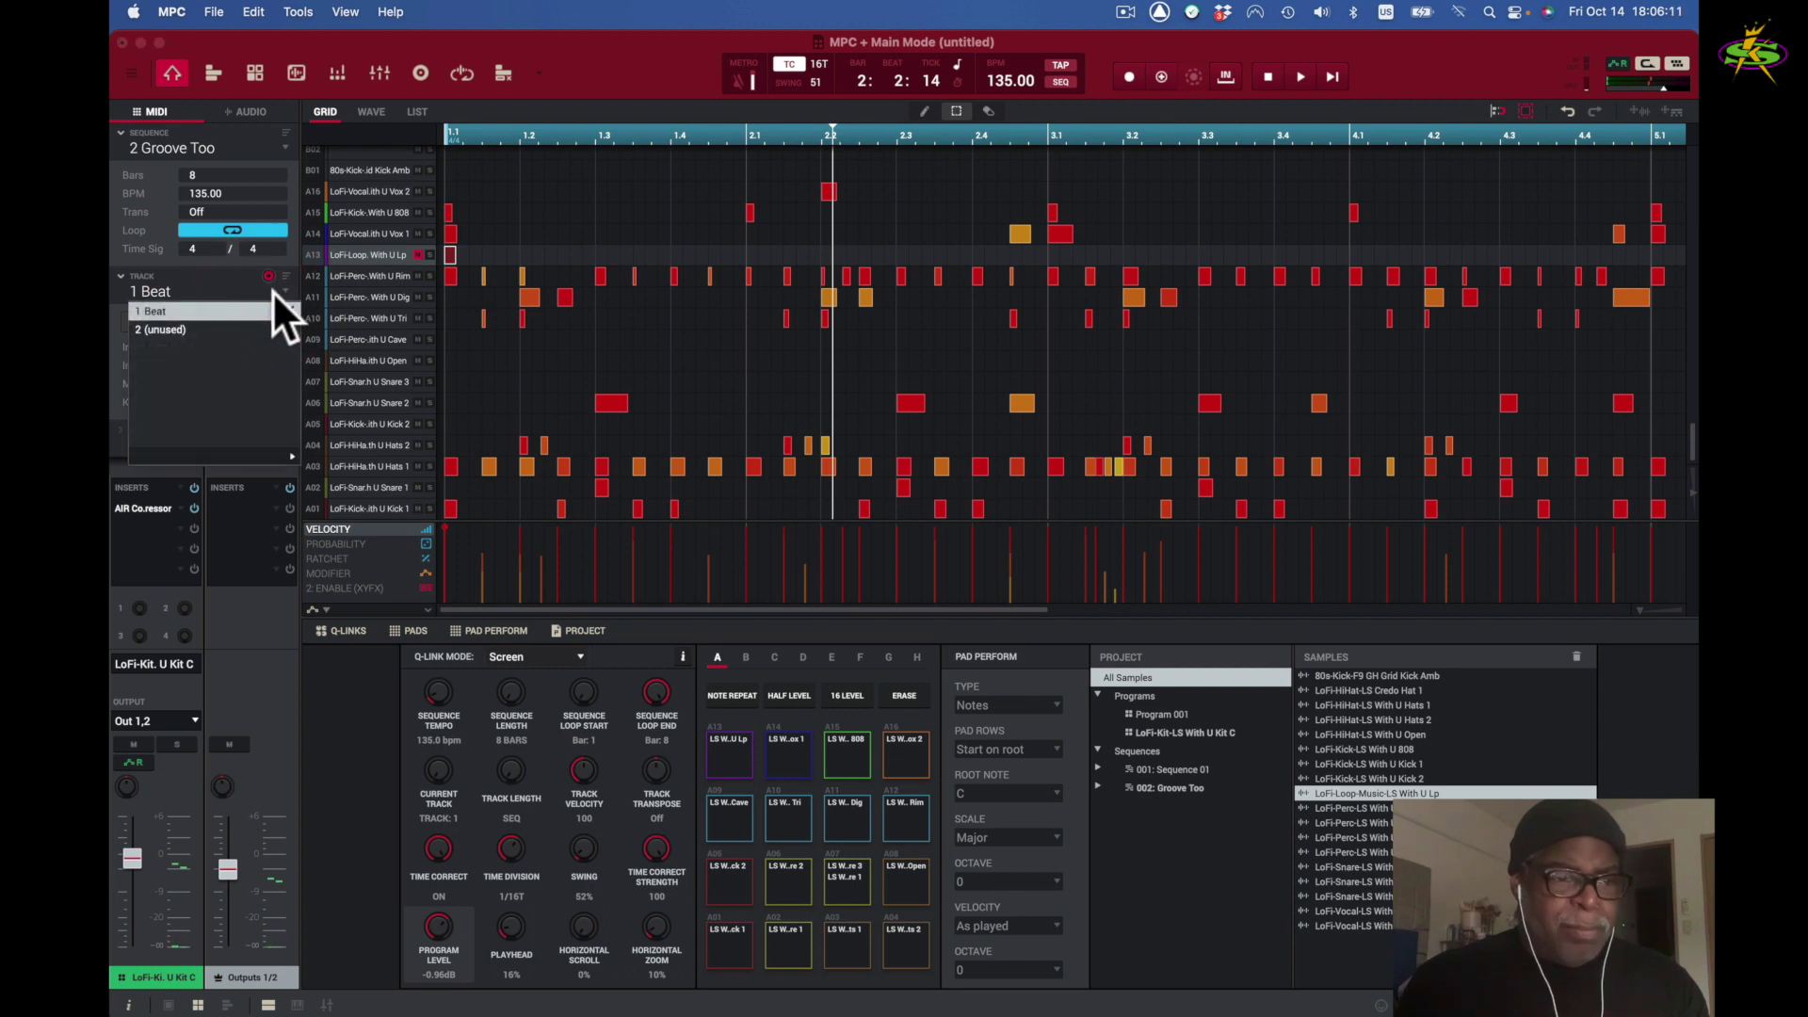
click(255, 327)
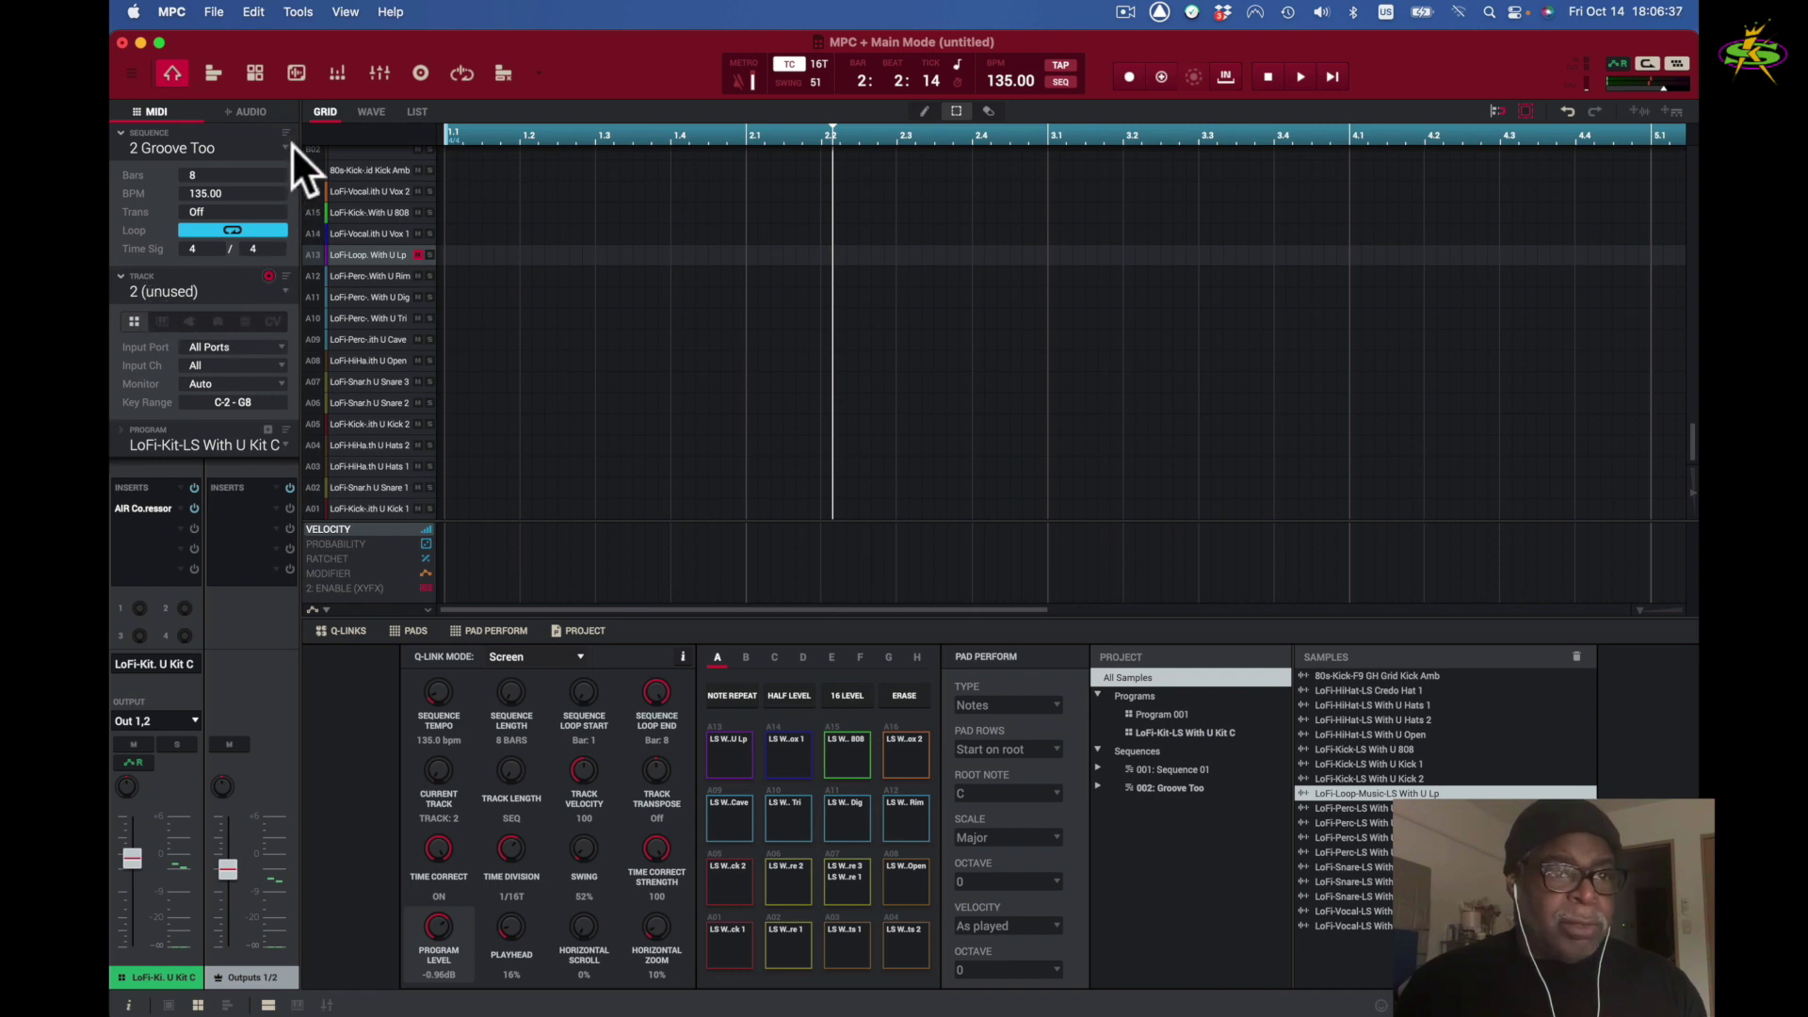
Step: Switch to the sequence's audio tracks and arm Audio 001 for recording
click(265, 111)
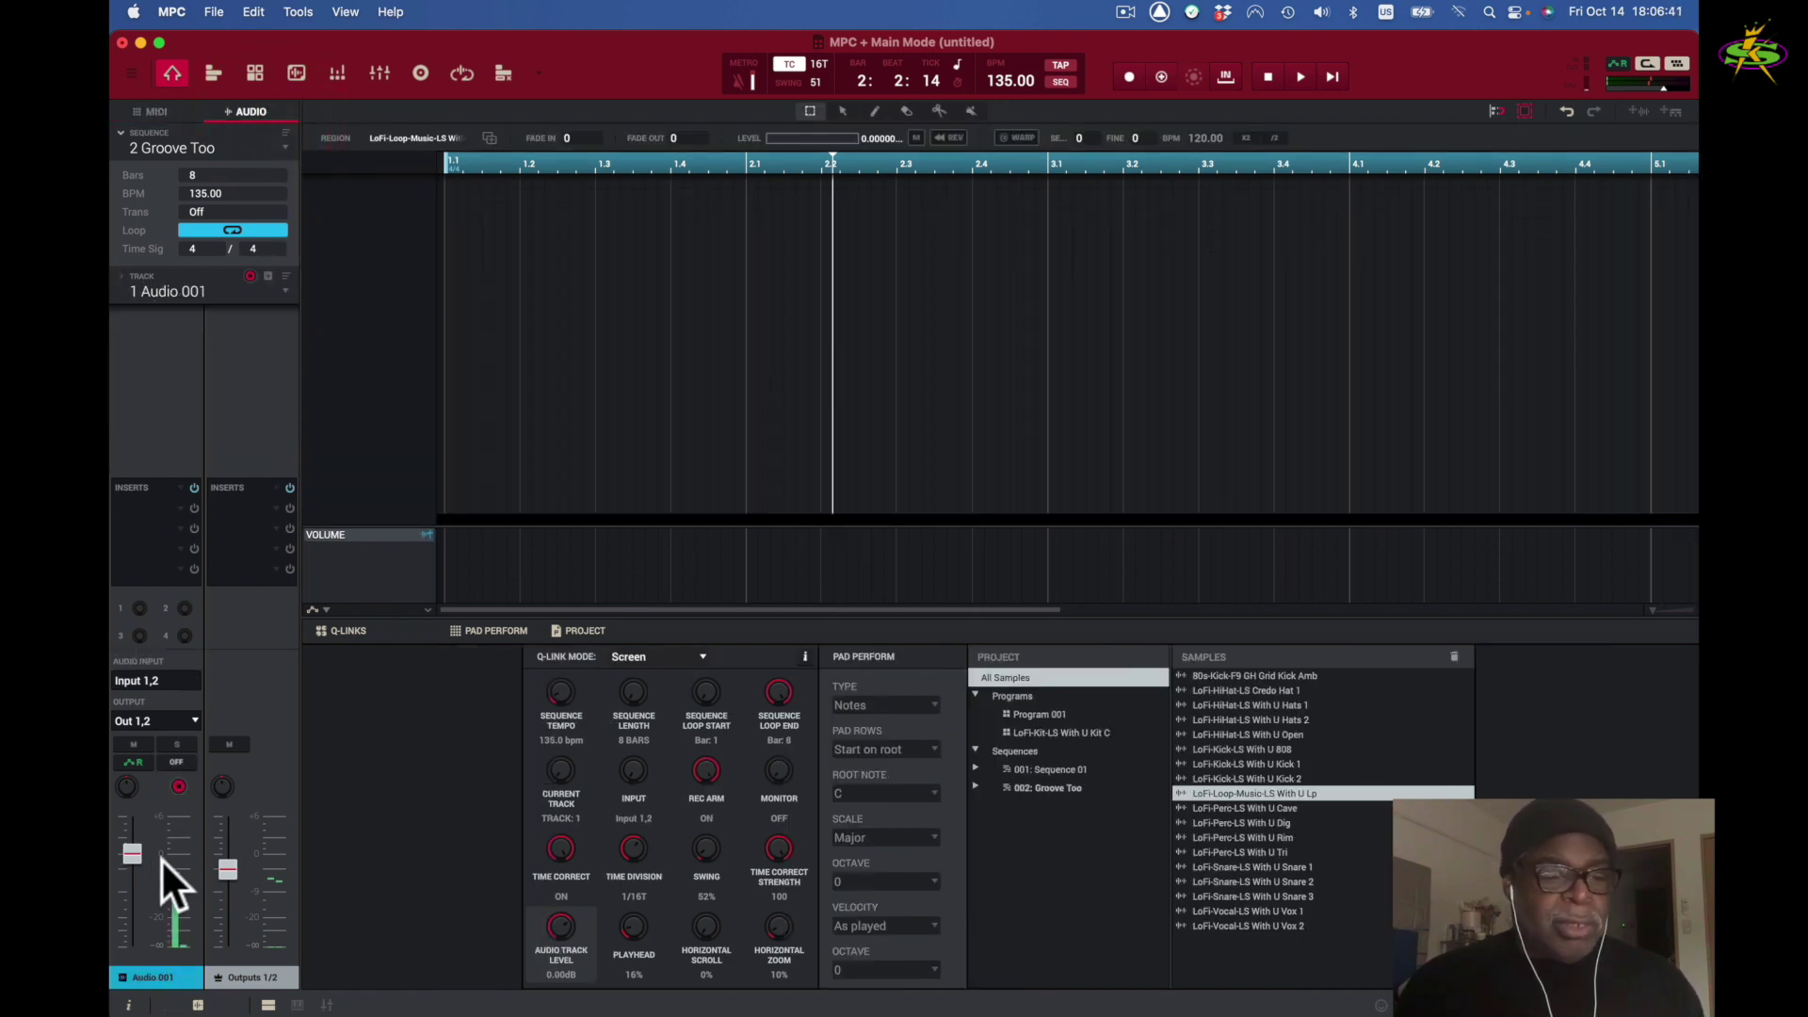
click(179, 787)
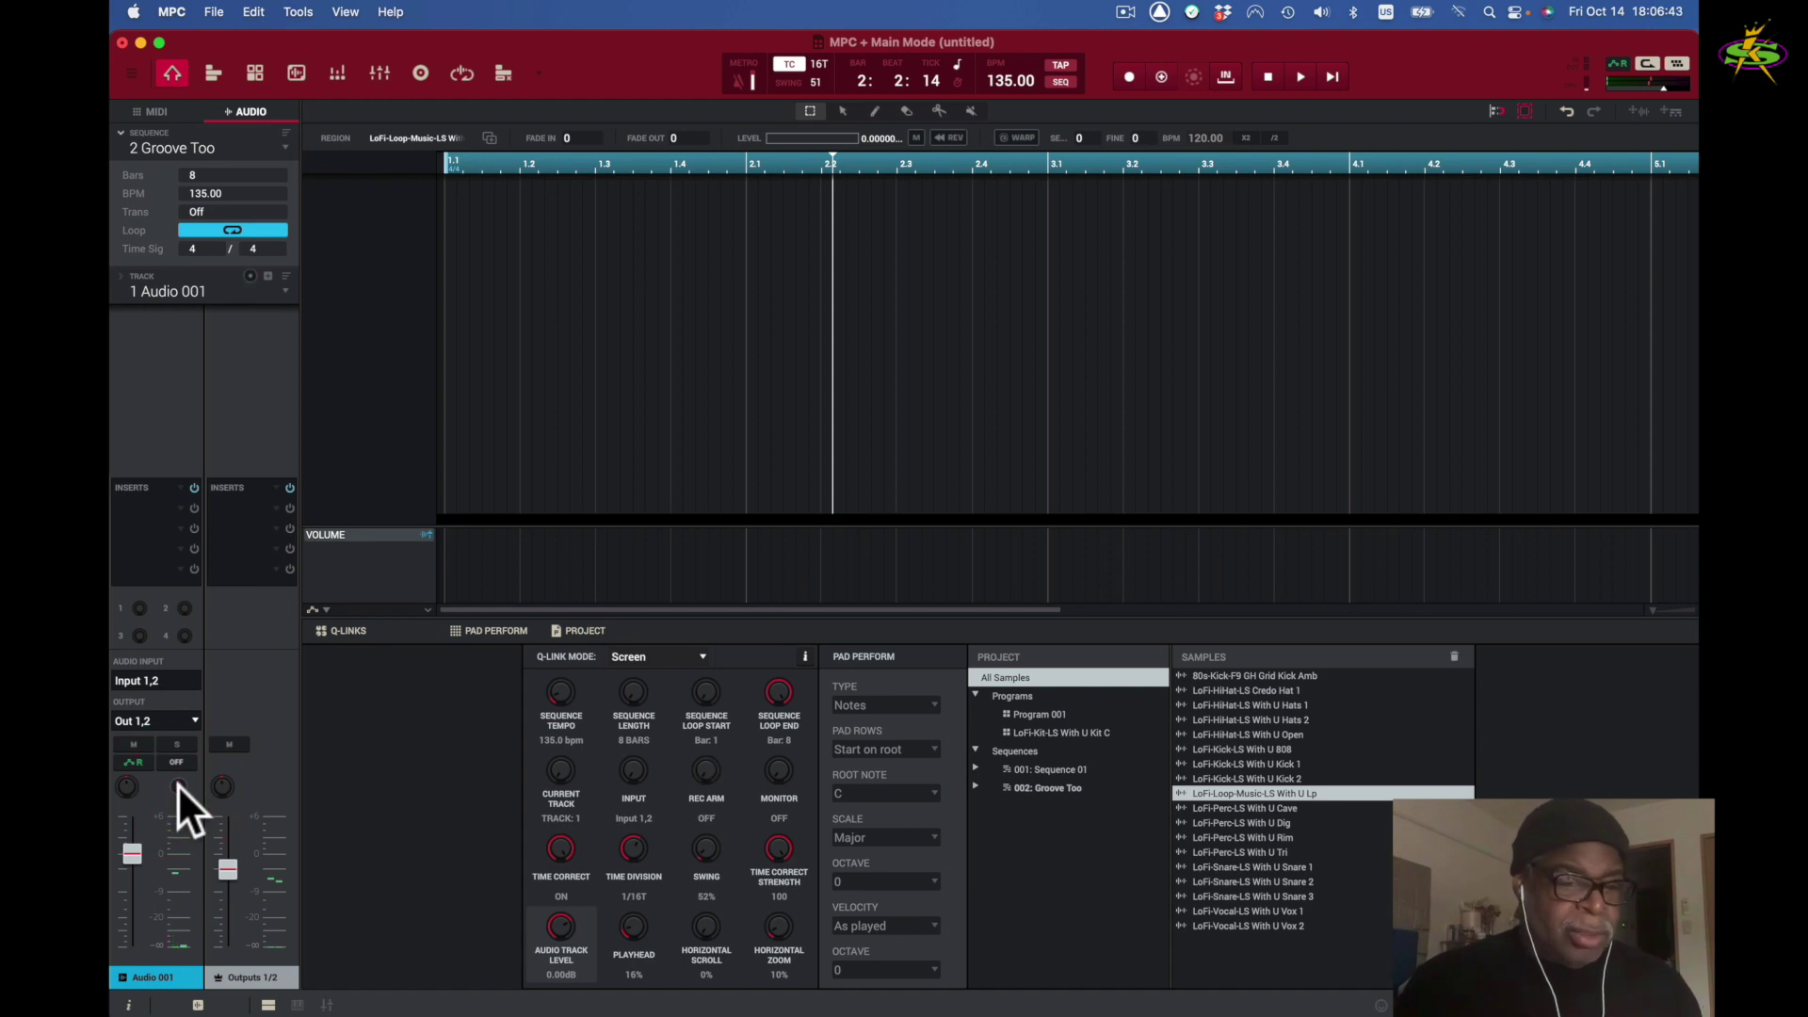
click(179, 787)
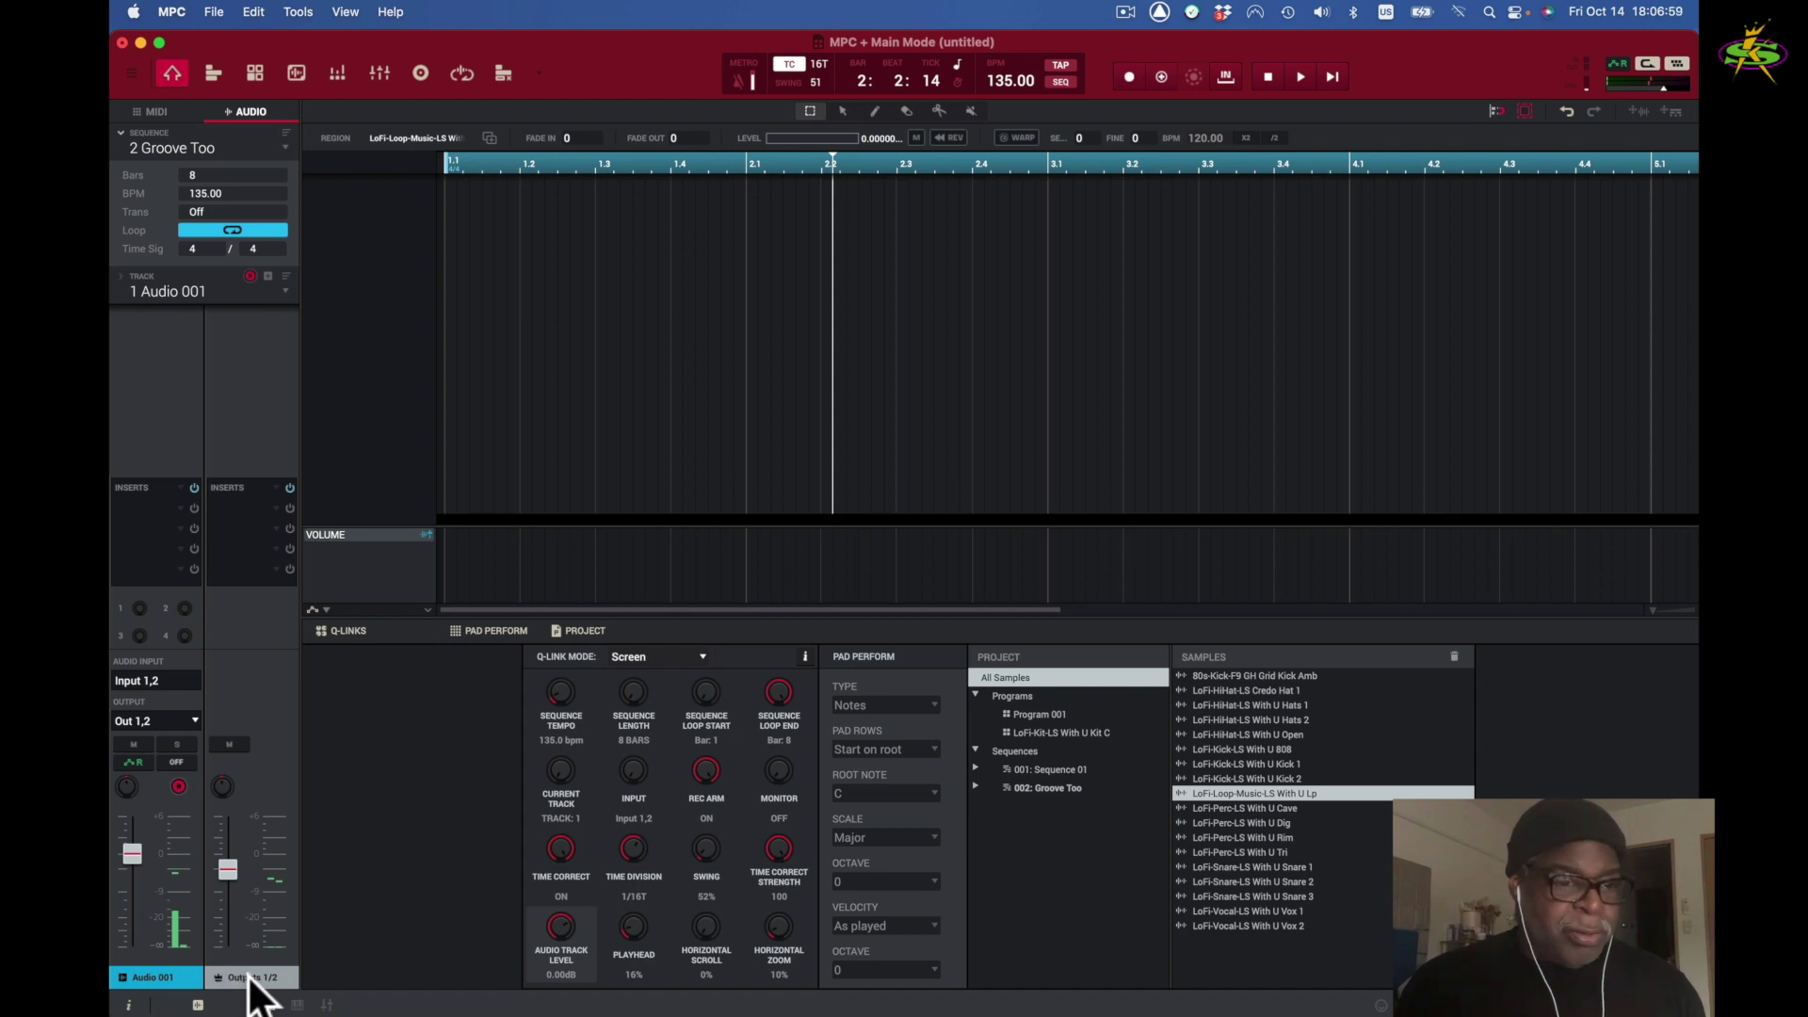
mouse_move(229, 879)
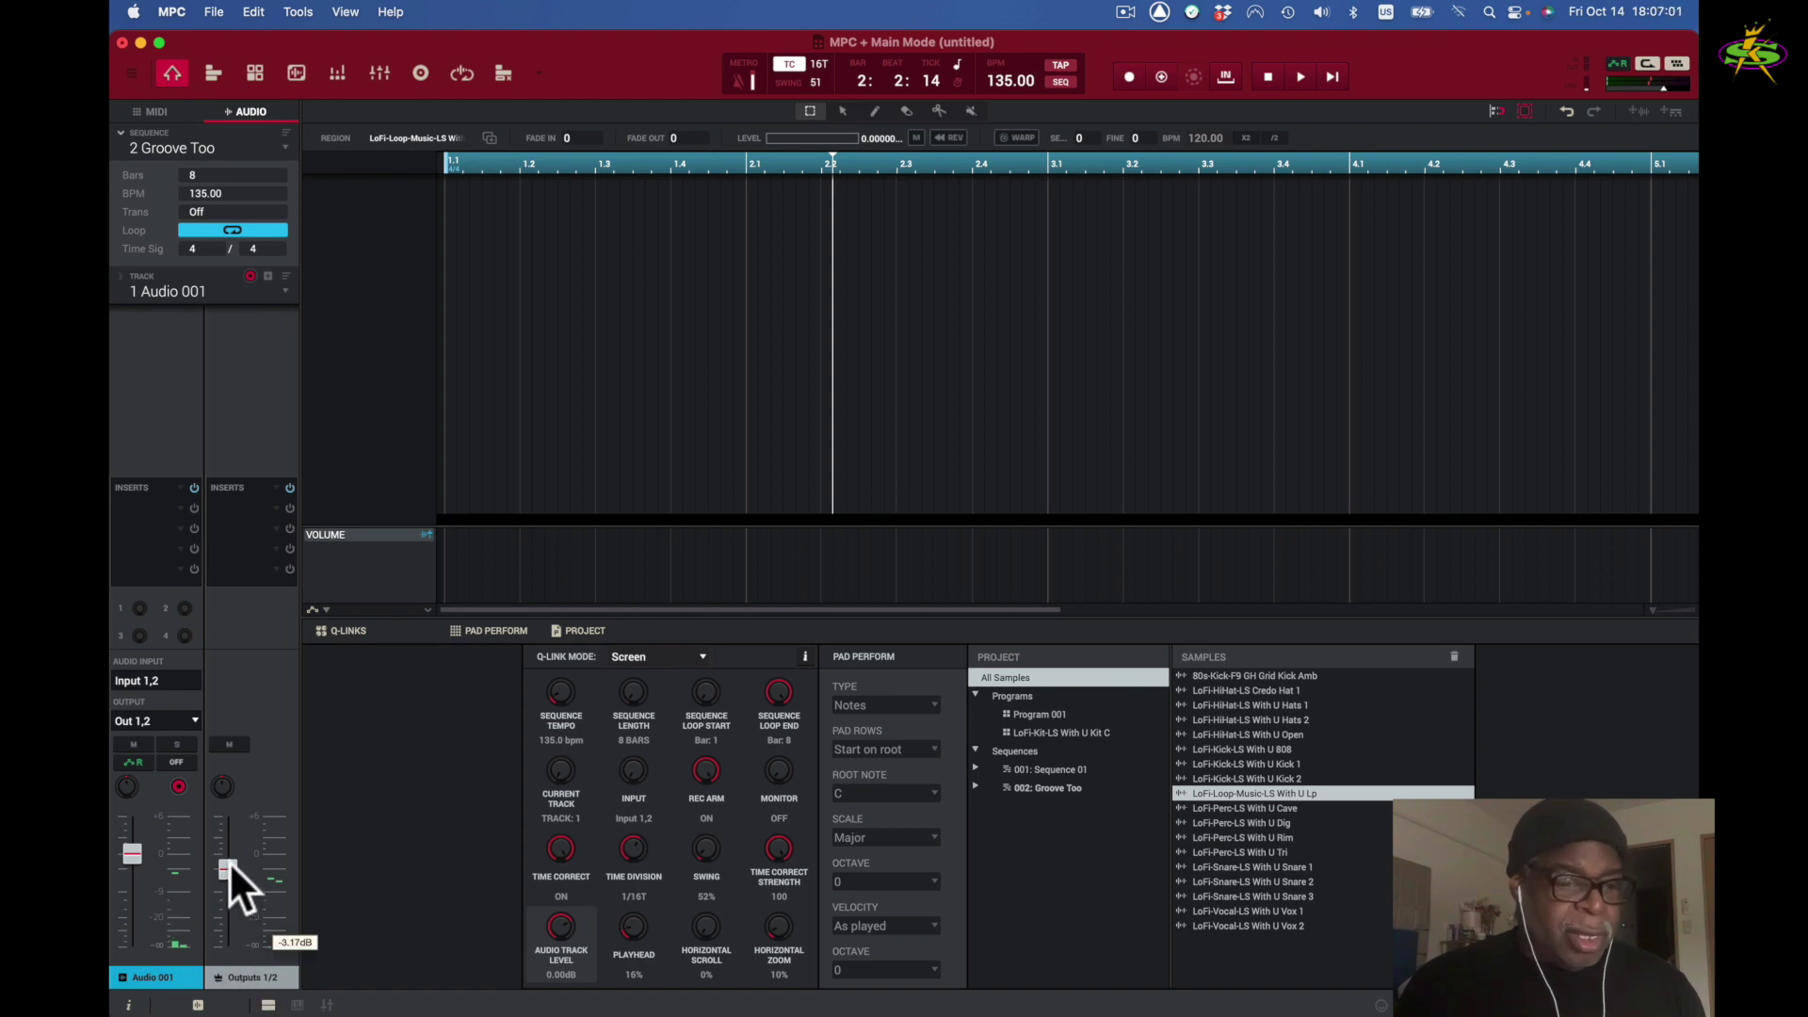
Step: Set the audio input of Audio 001 to the mono source Input 1
click(152, 680)
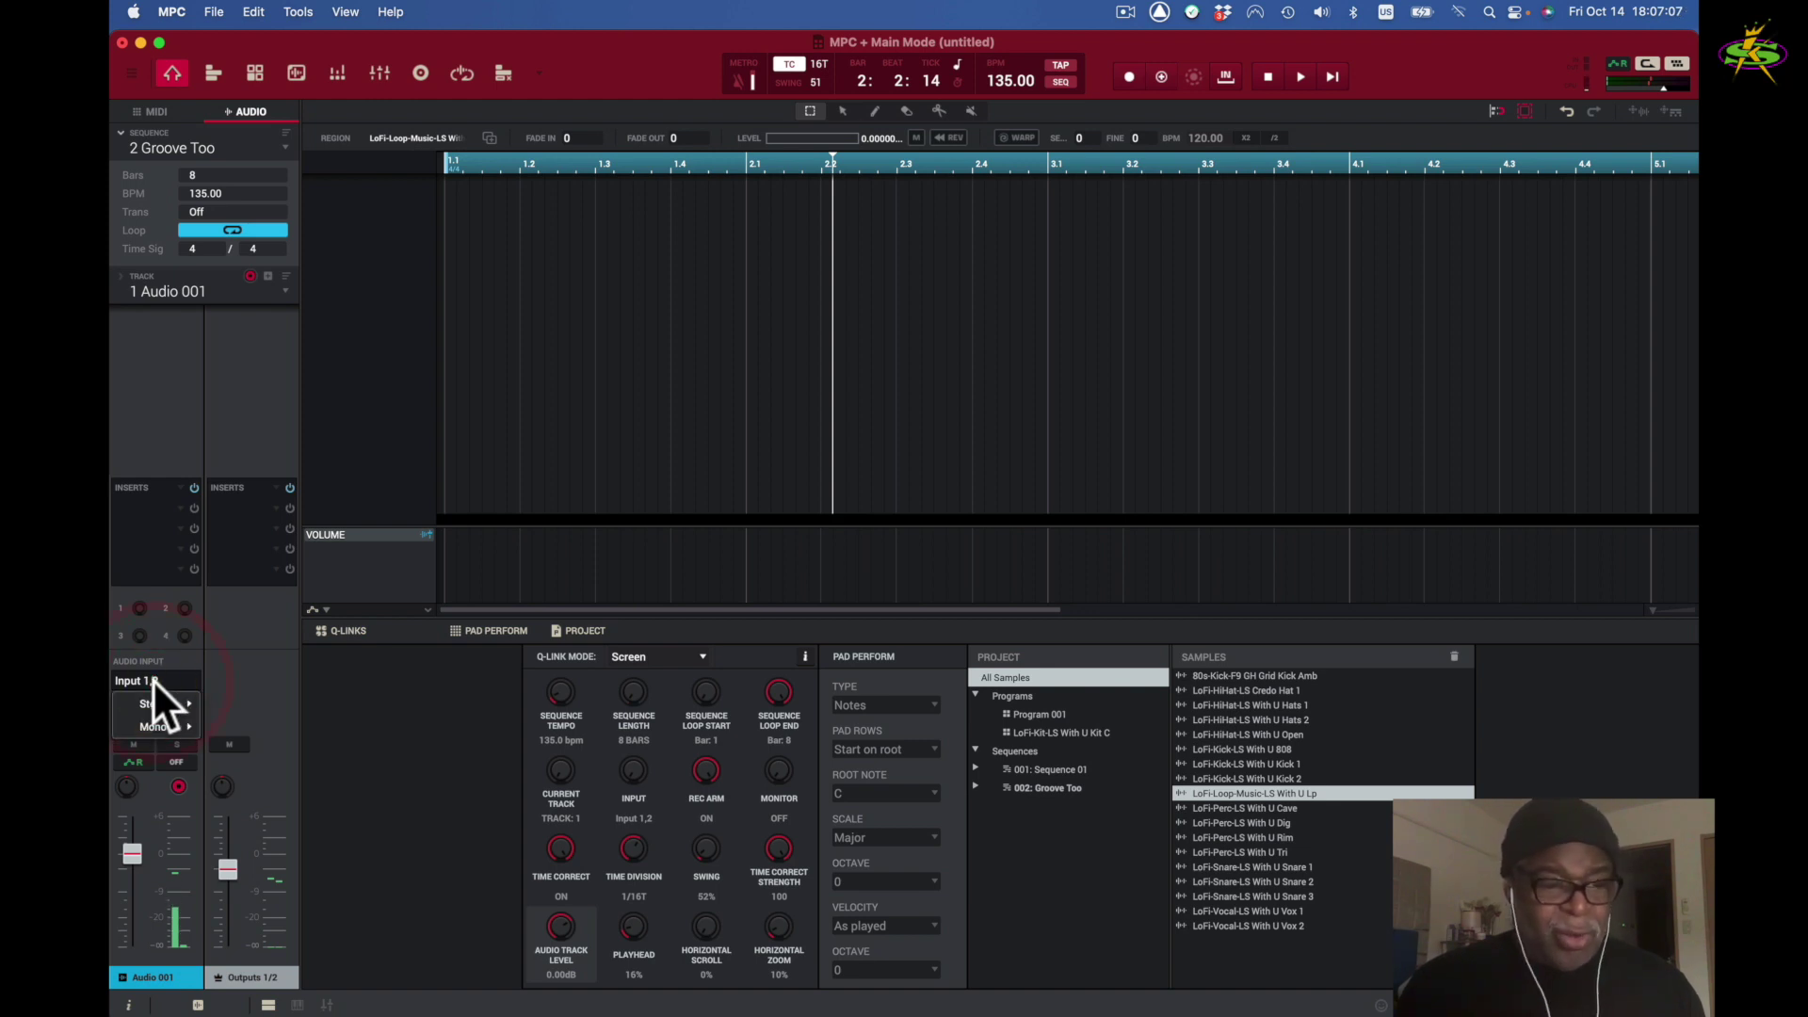
mouse_move(152, 725)
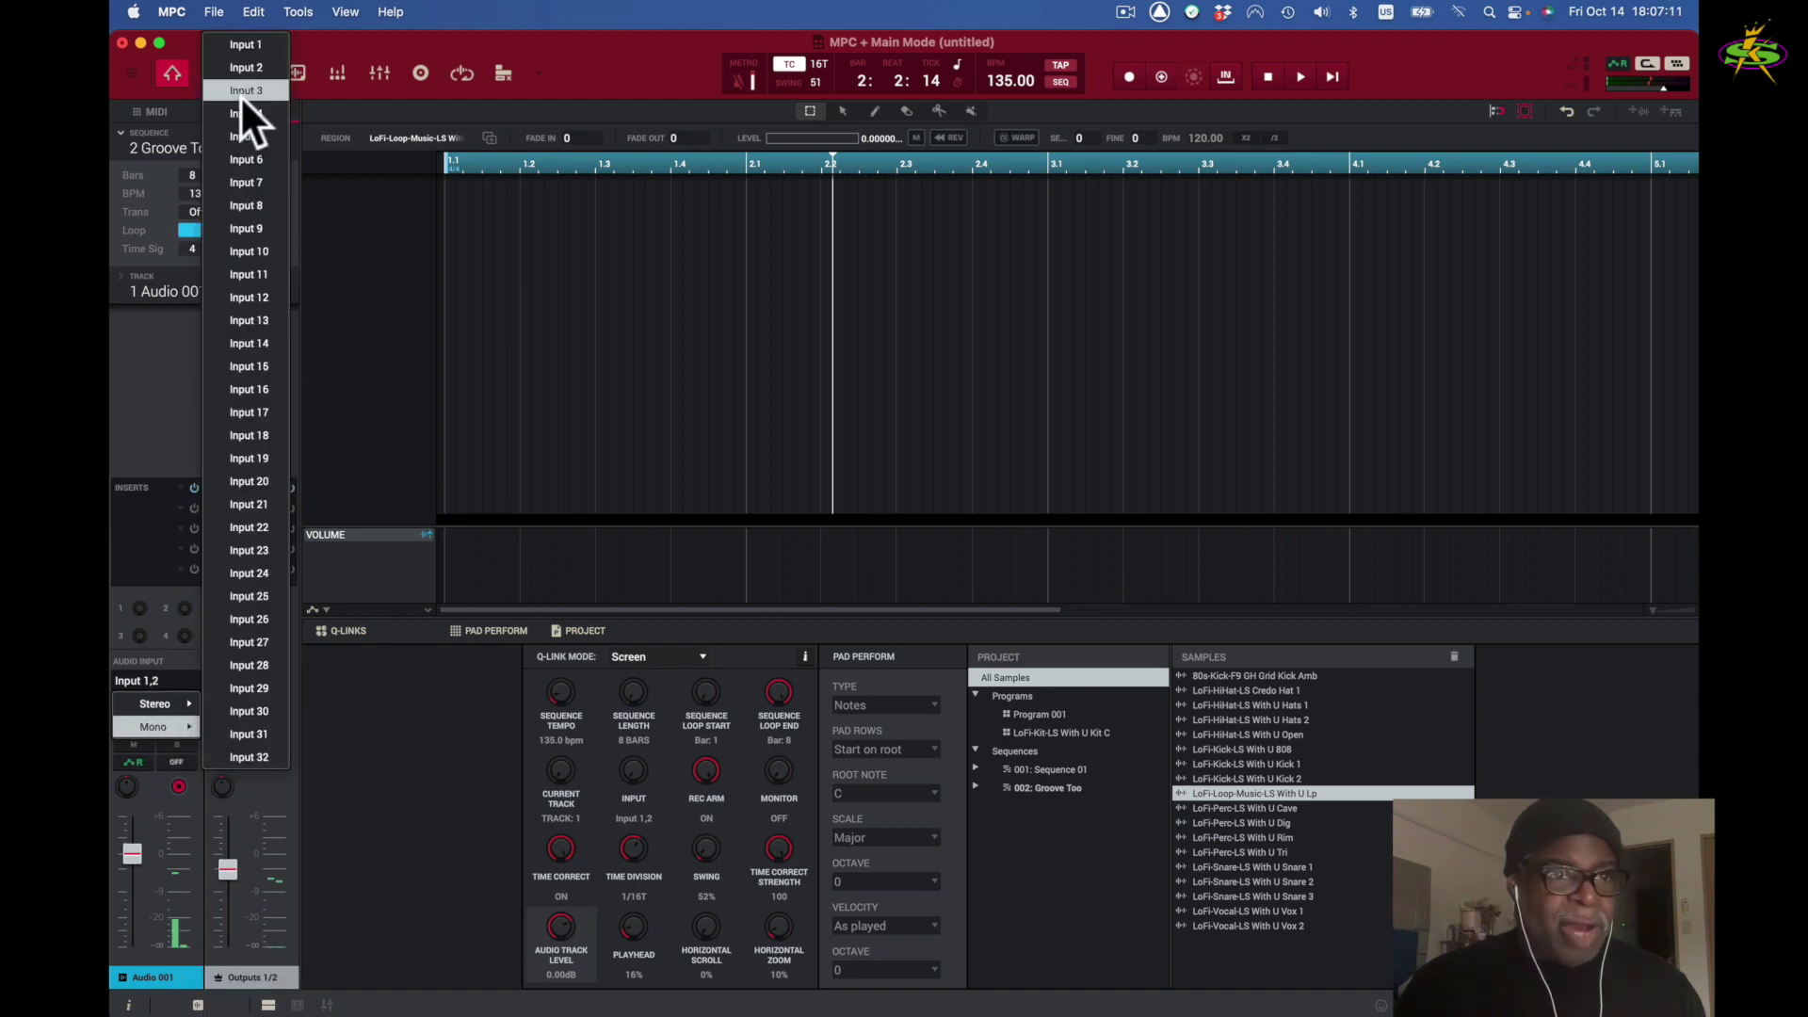
click(248, 43)
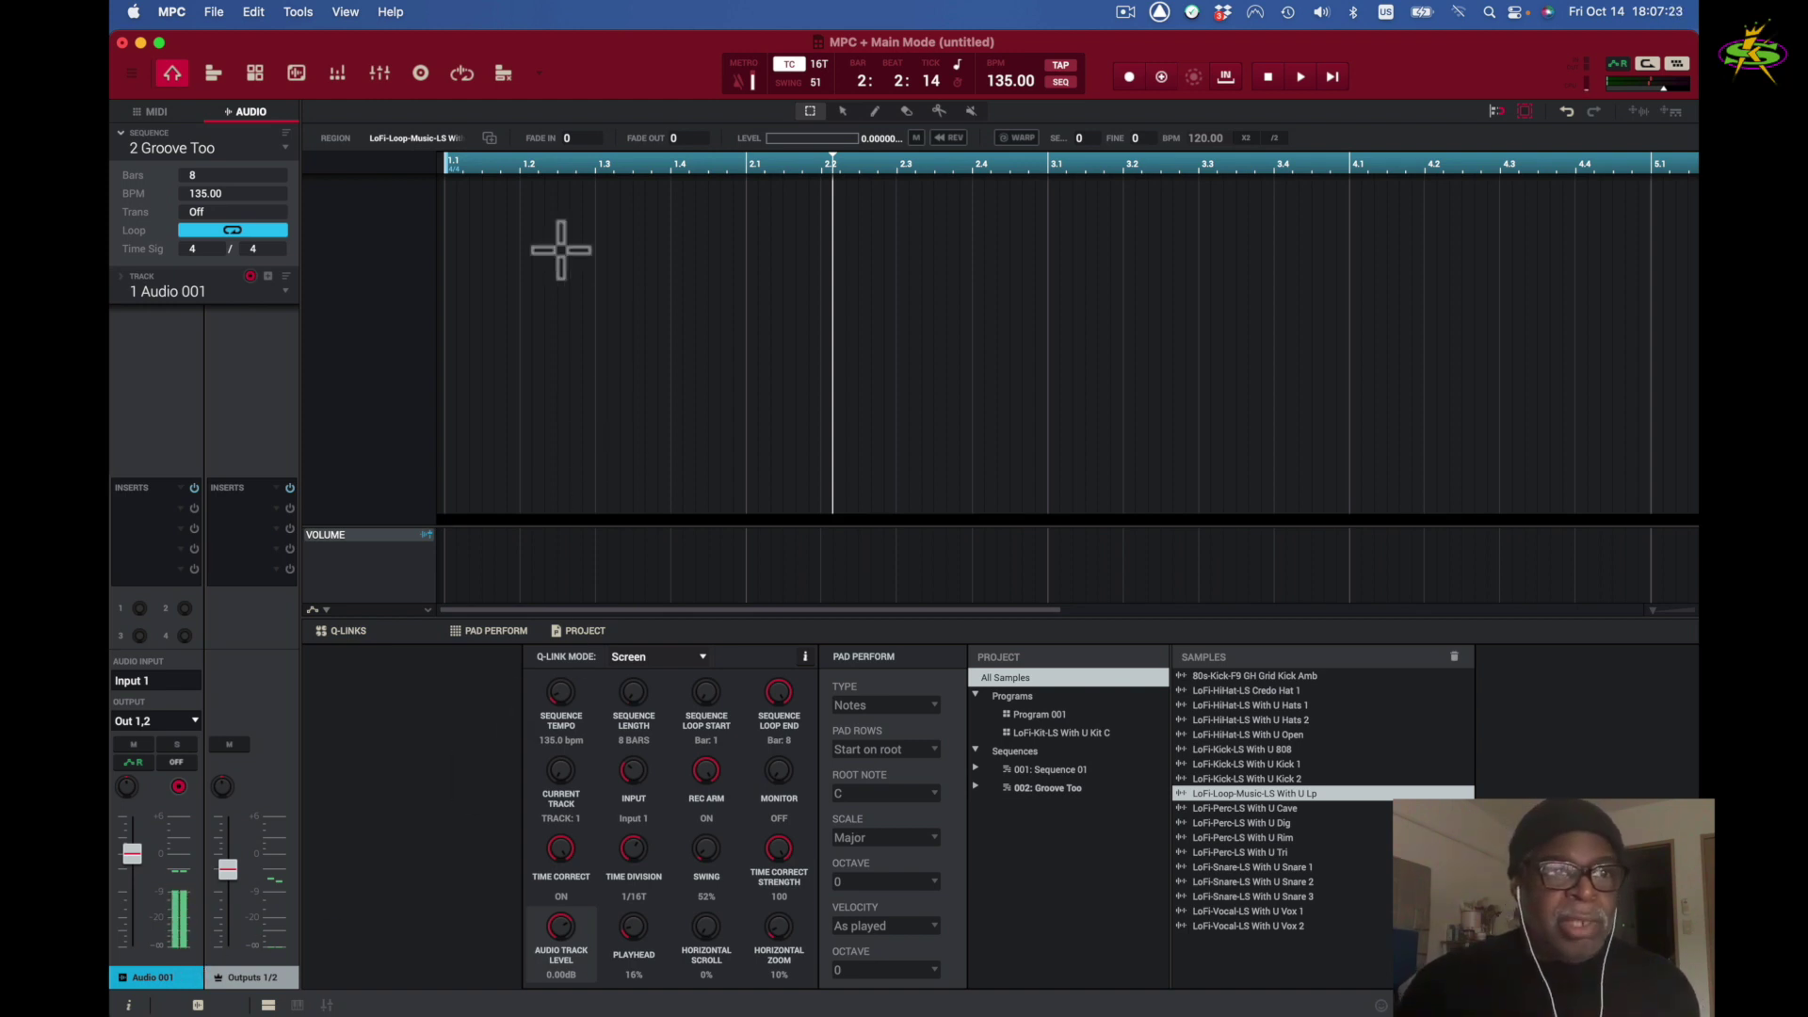
Step: Set the audio buffer size to 64 samples (1.3 ms) in the audio device preferences
click(171, 11)
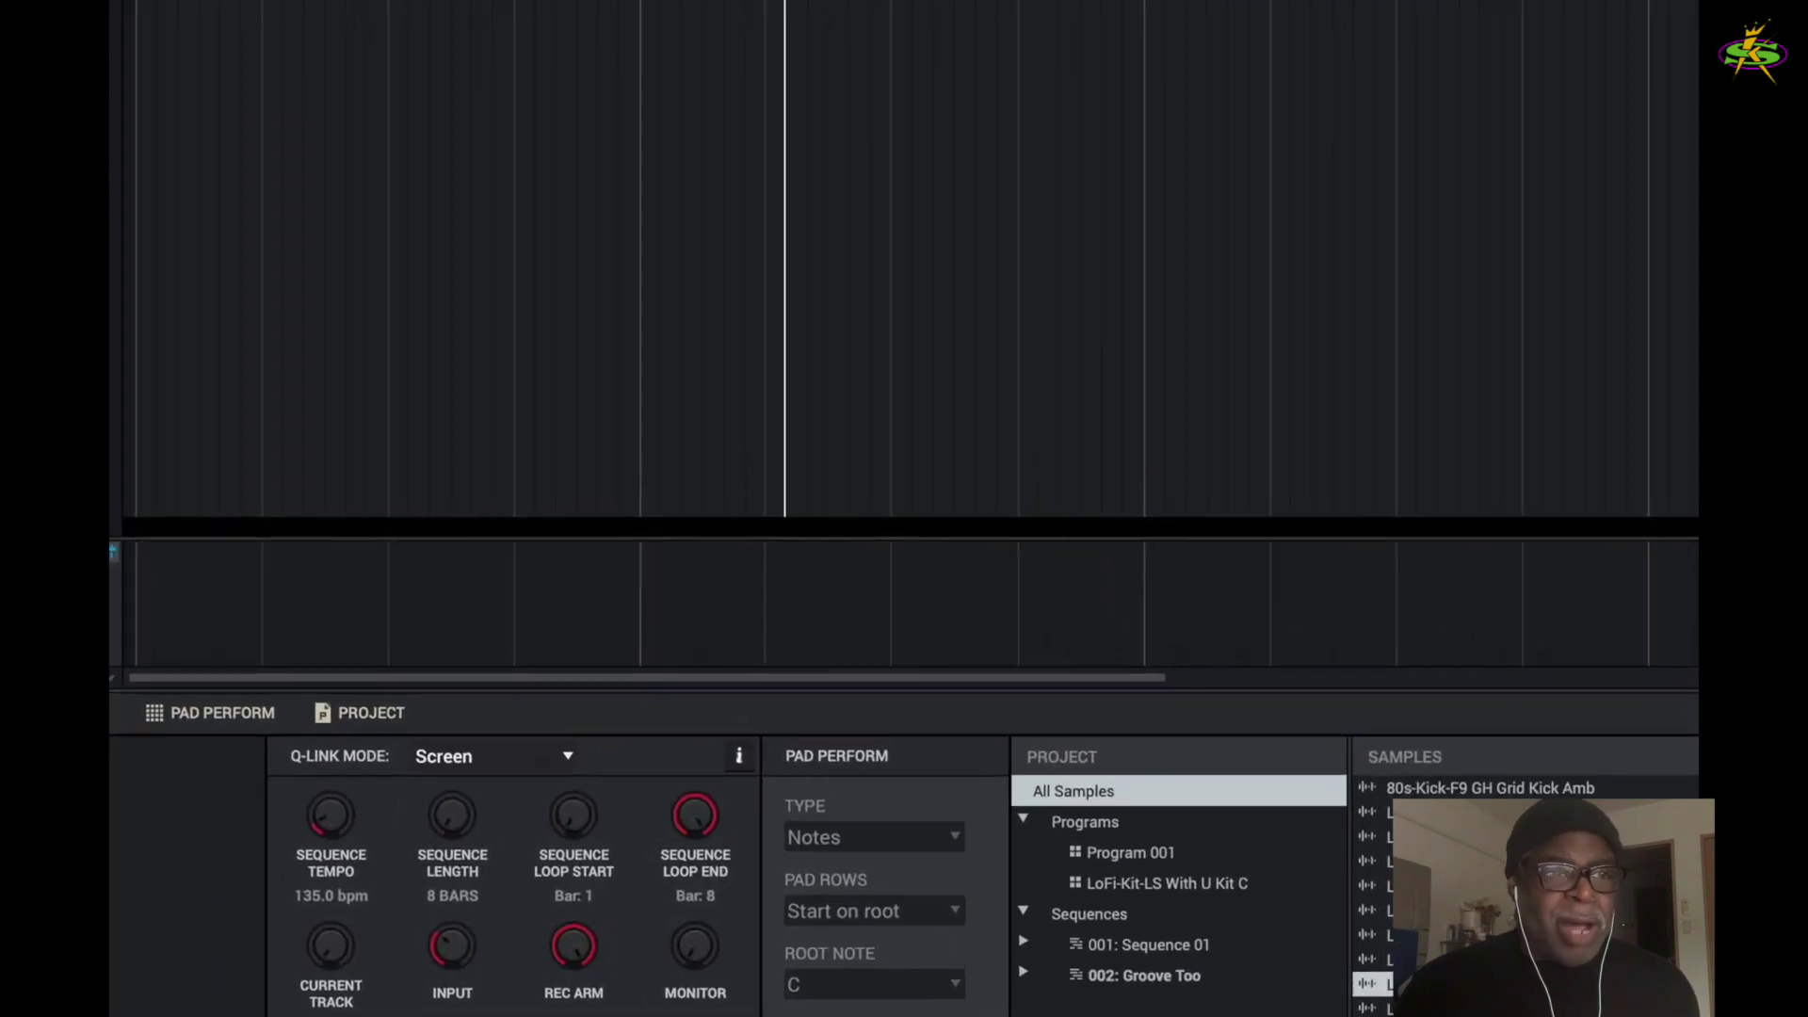
key(super+comma)
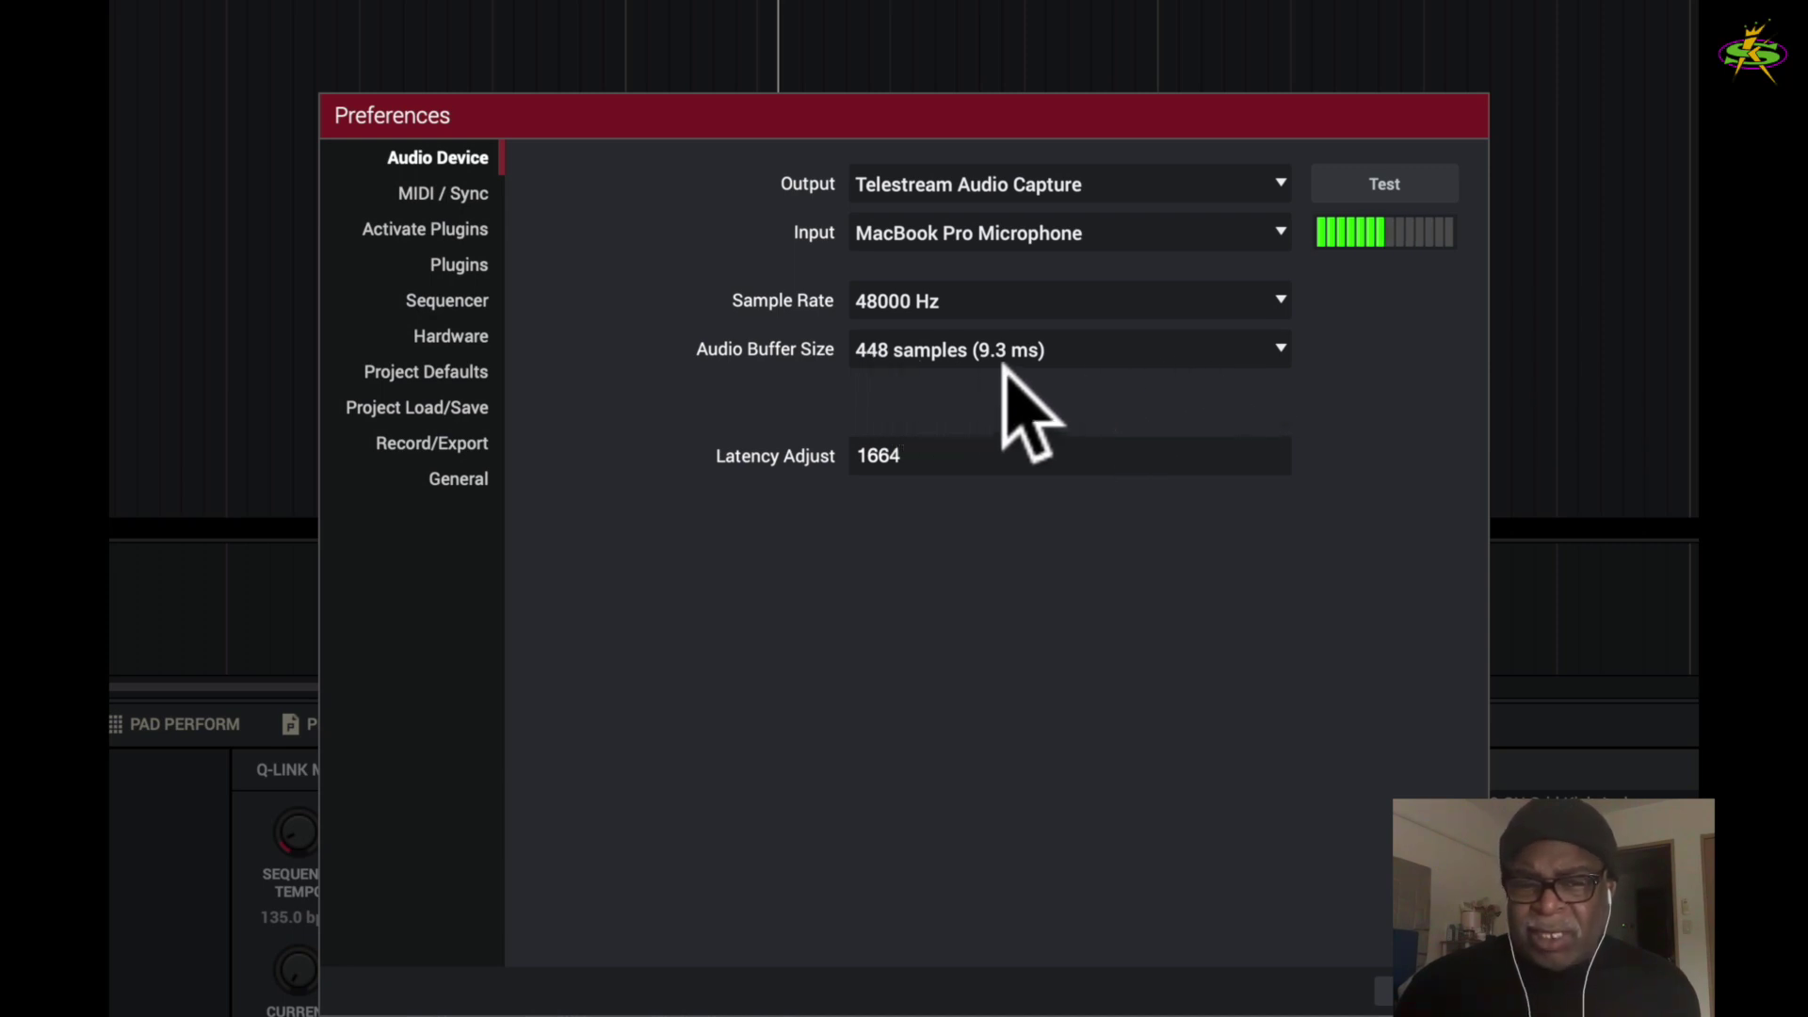
click(1285, 345)
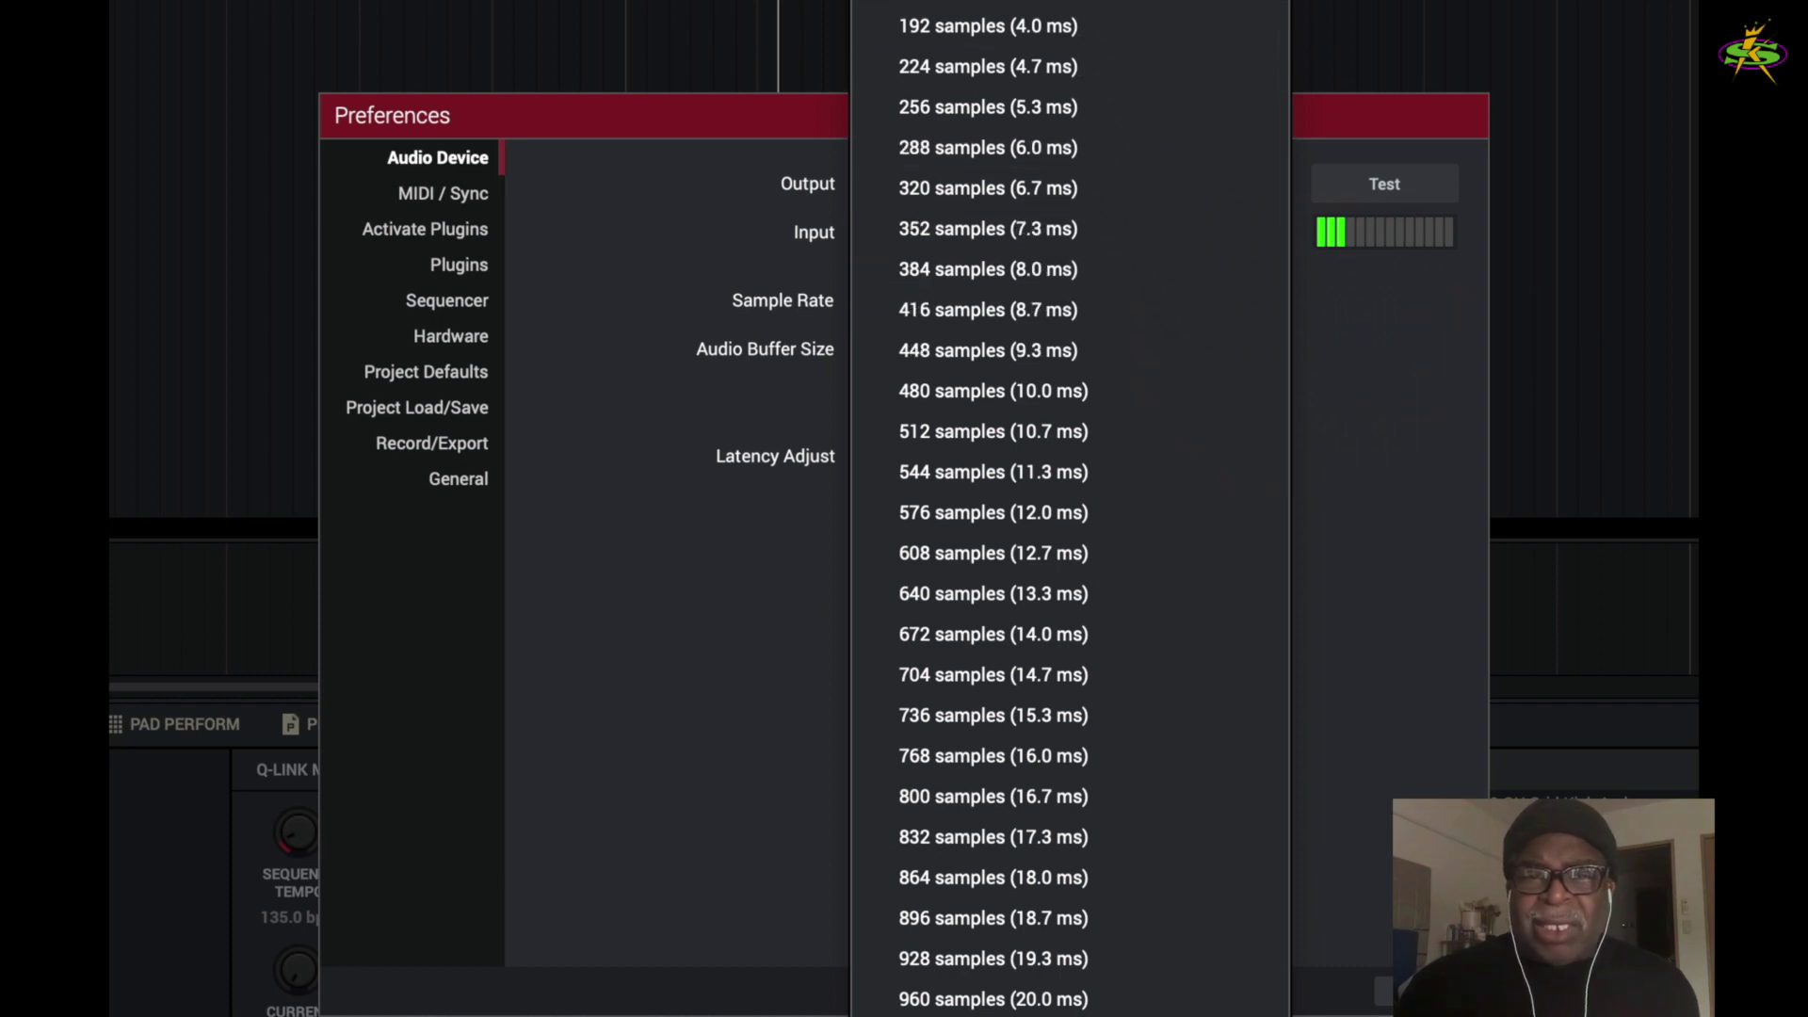
key(Escape)
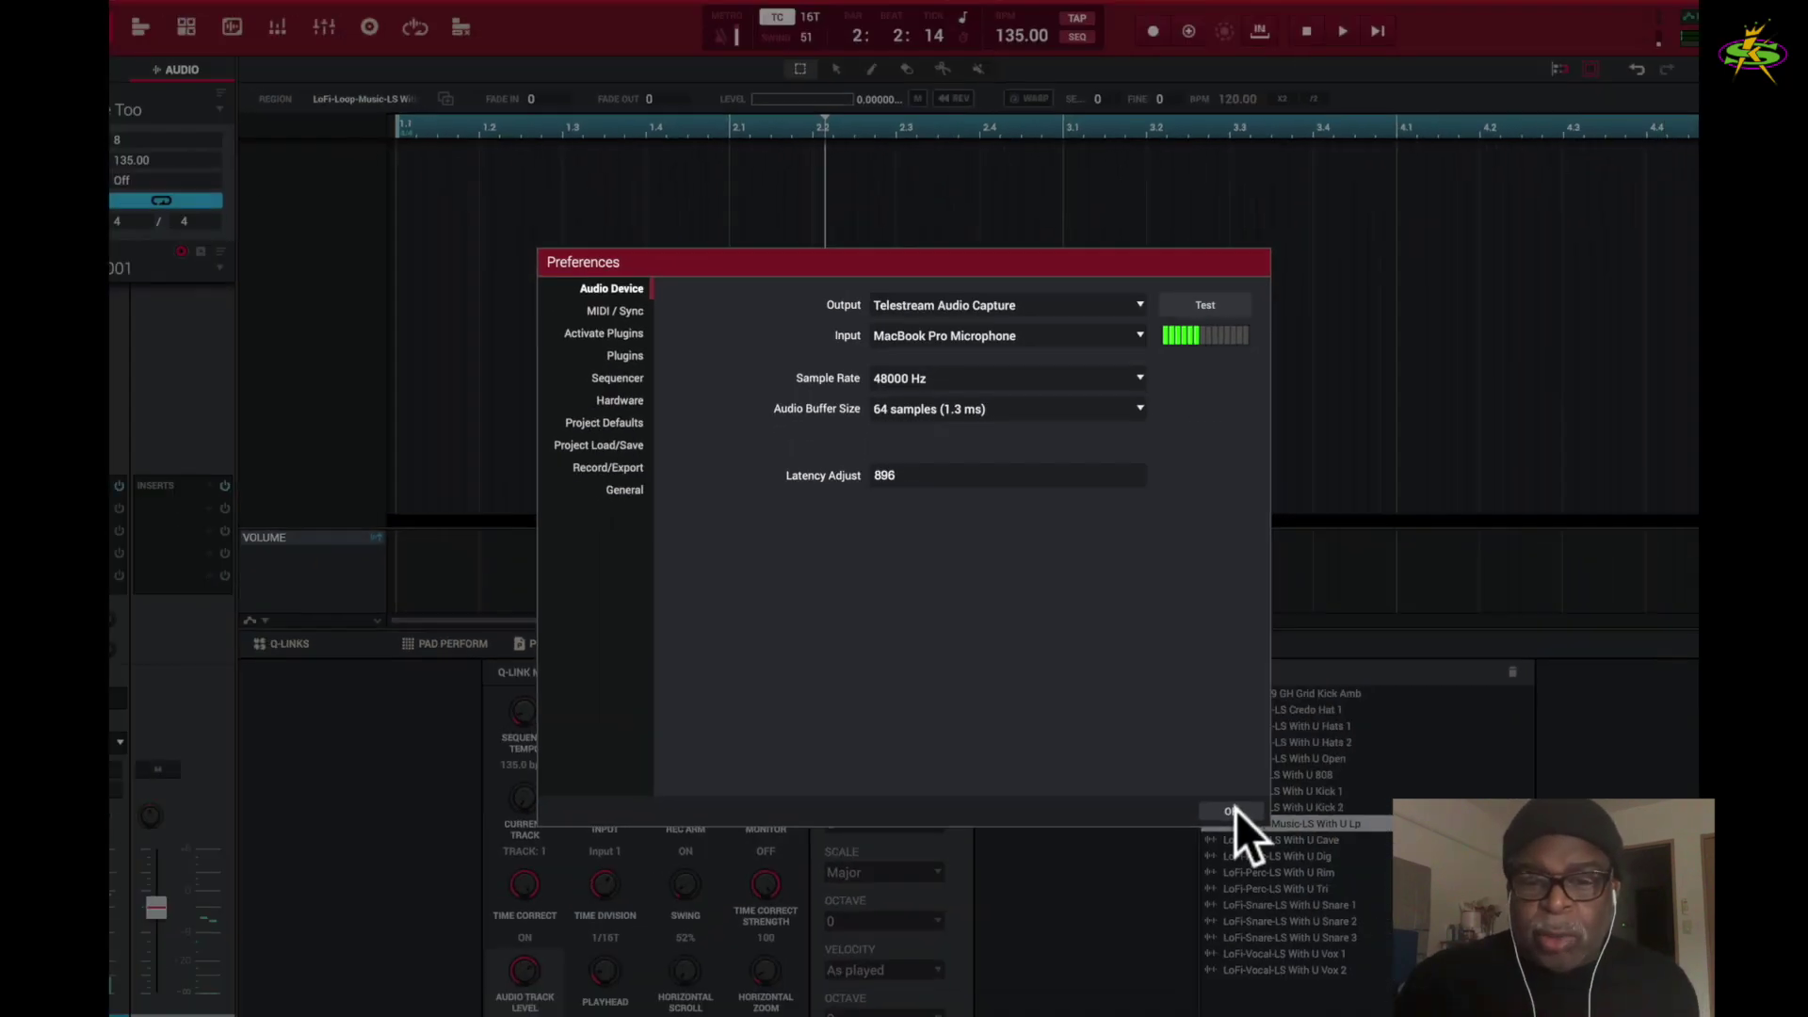
click(1403, 989)
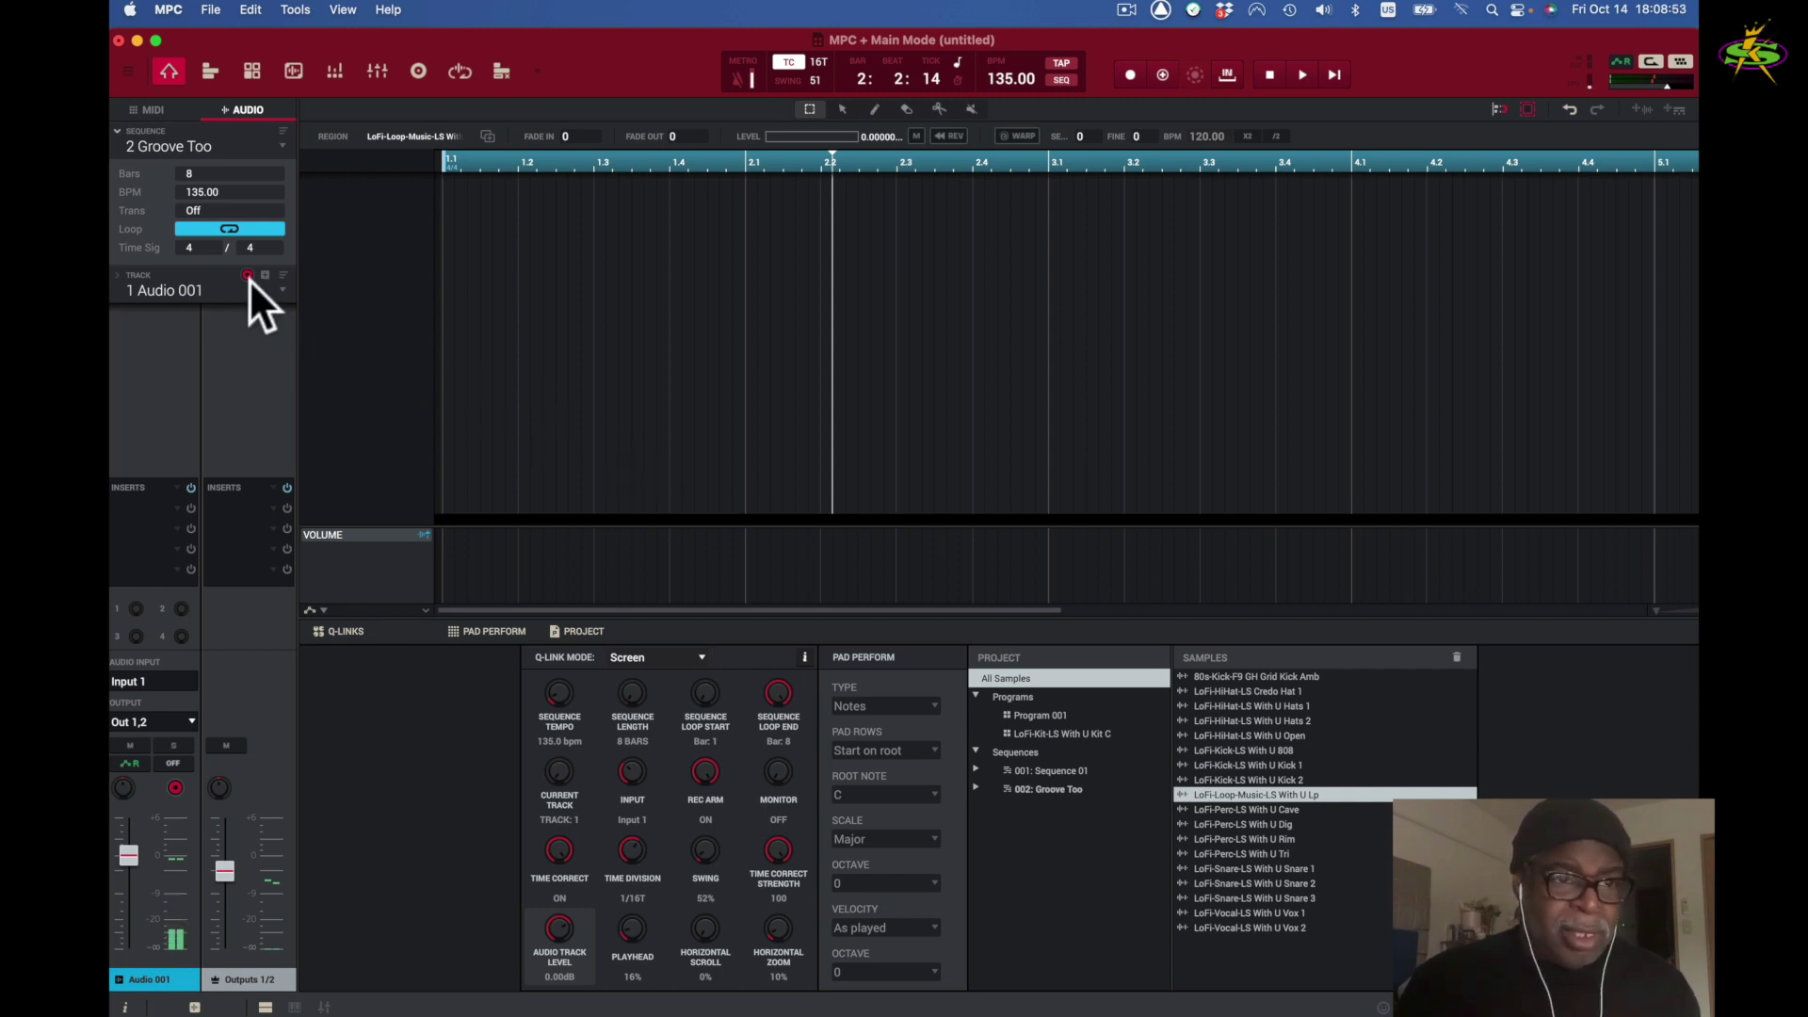
Step: Play the sequence for a while and zoom the timeline out to all eight bars
key(space)
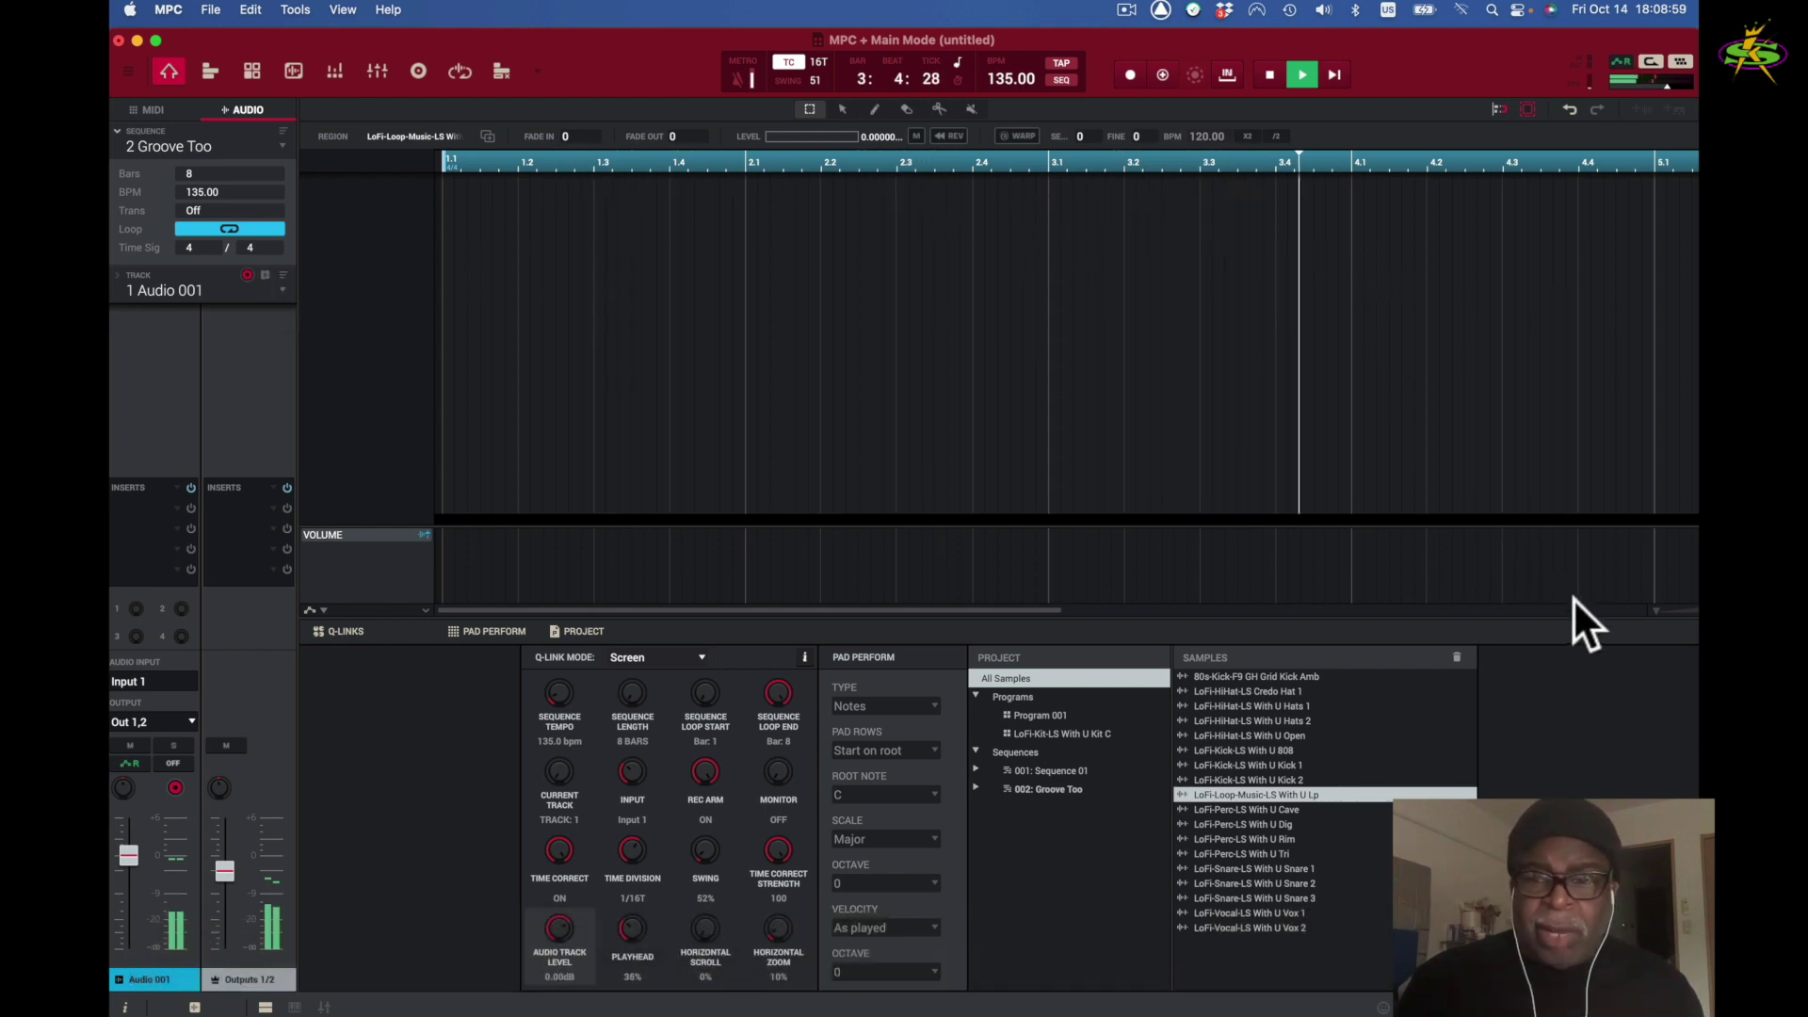
drag(1658, 609, 1501, 591)
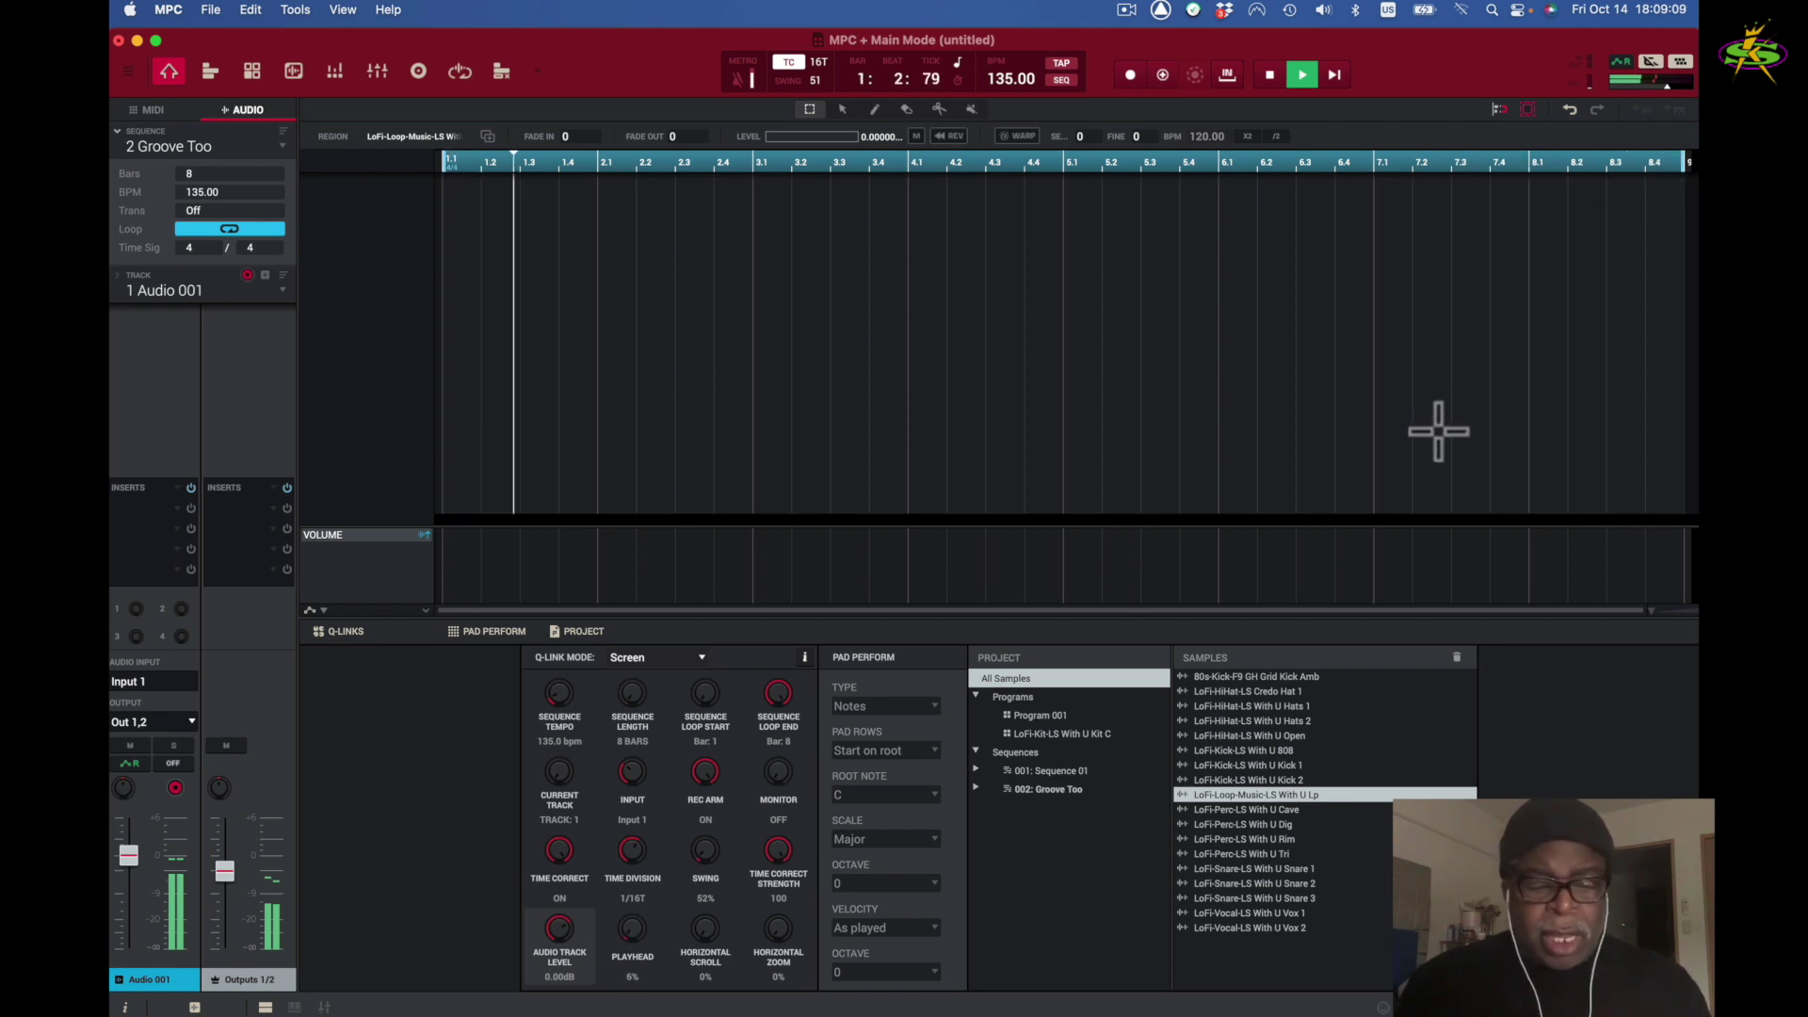
key(space)
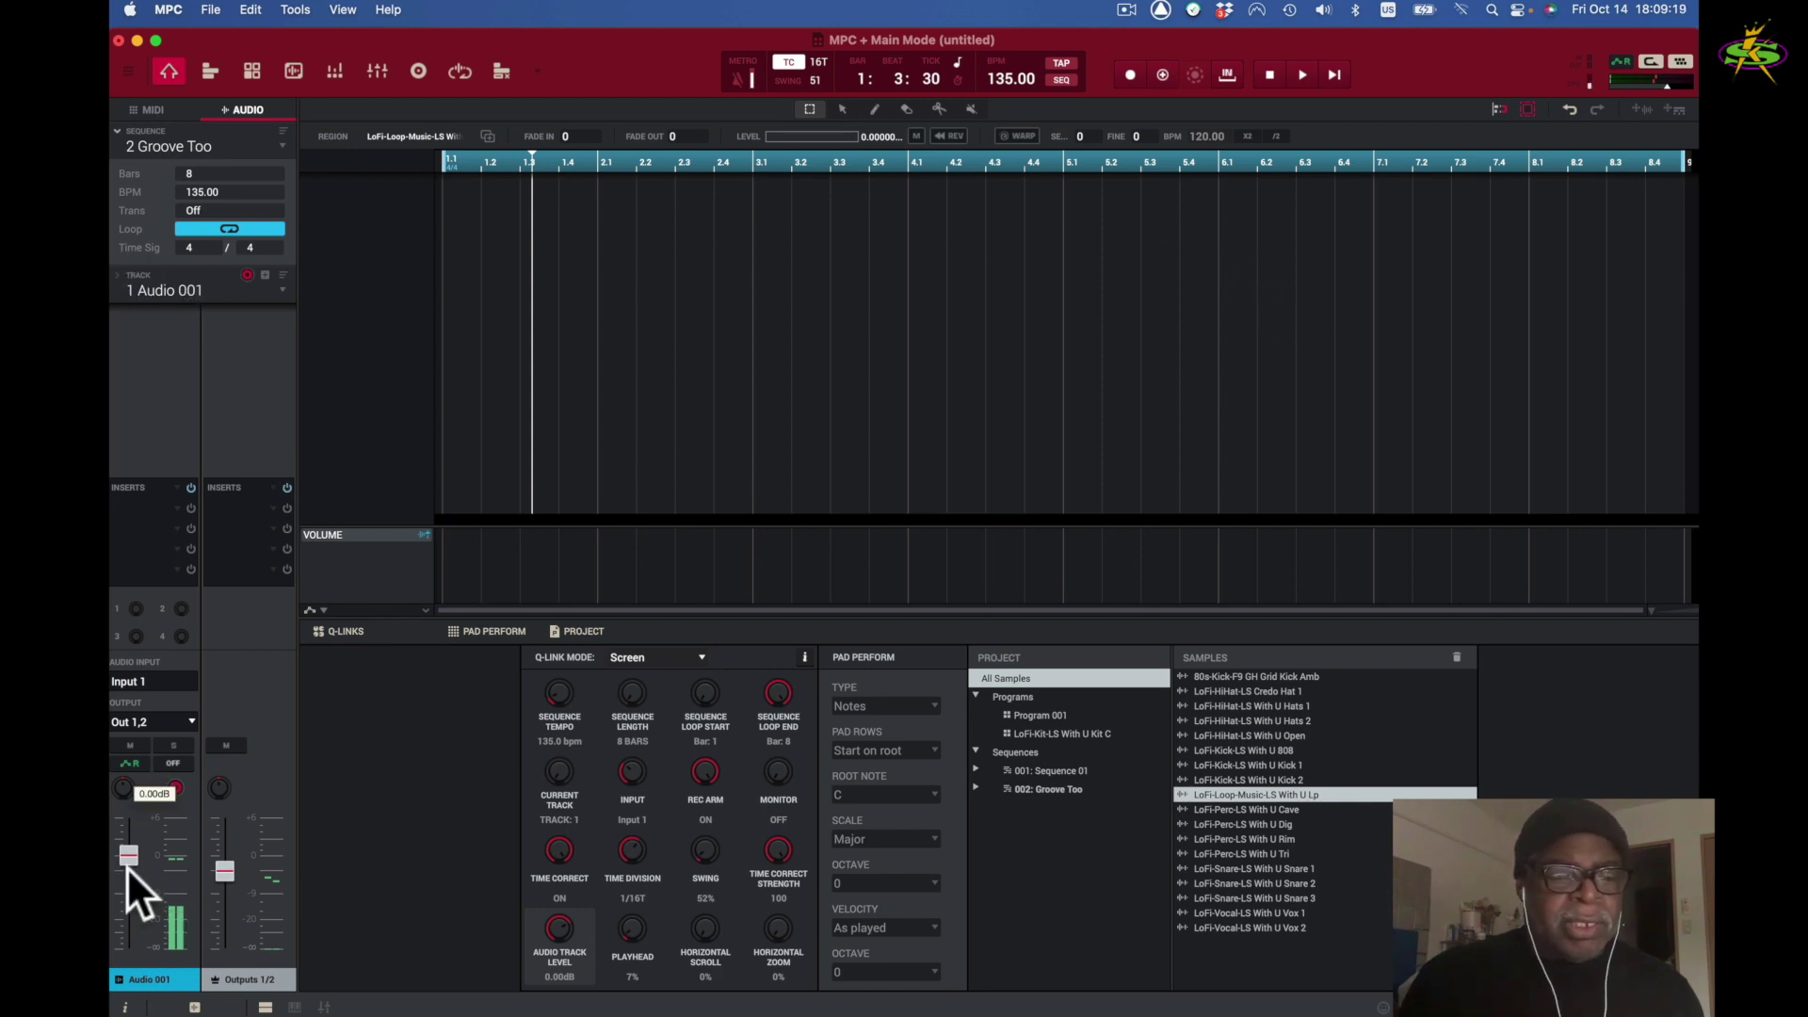
Step: Review the metronome's count-in options and record an eight-bar microphone take on Audio 001
click(1132, 75)
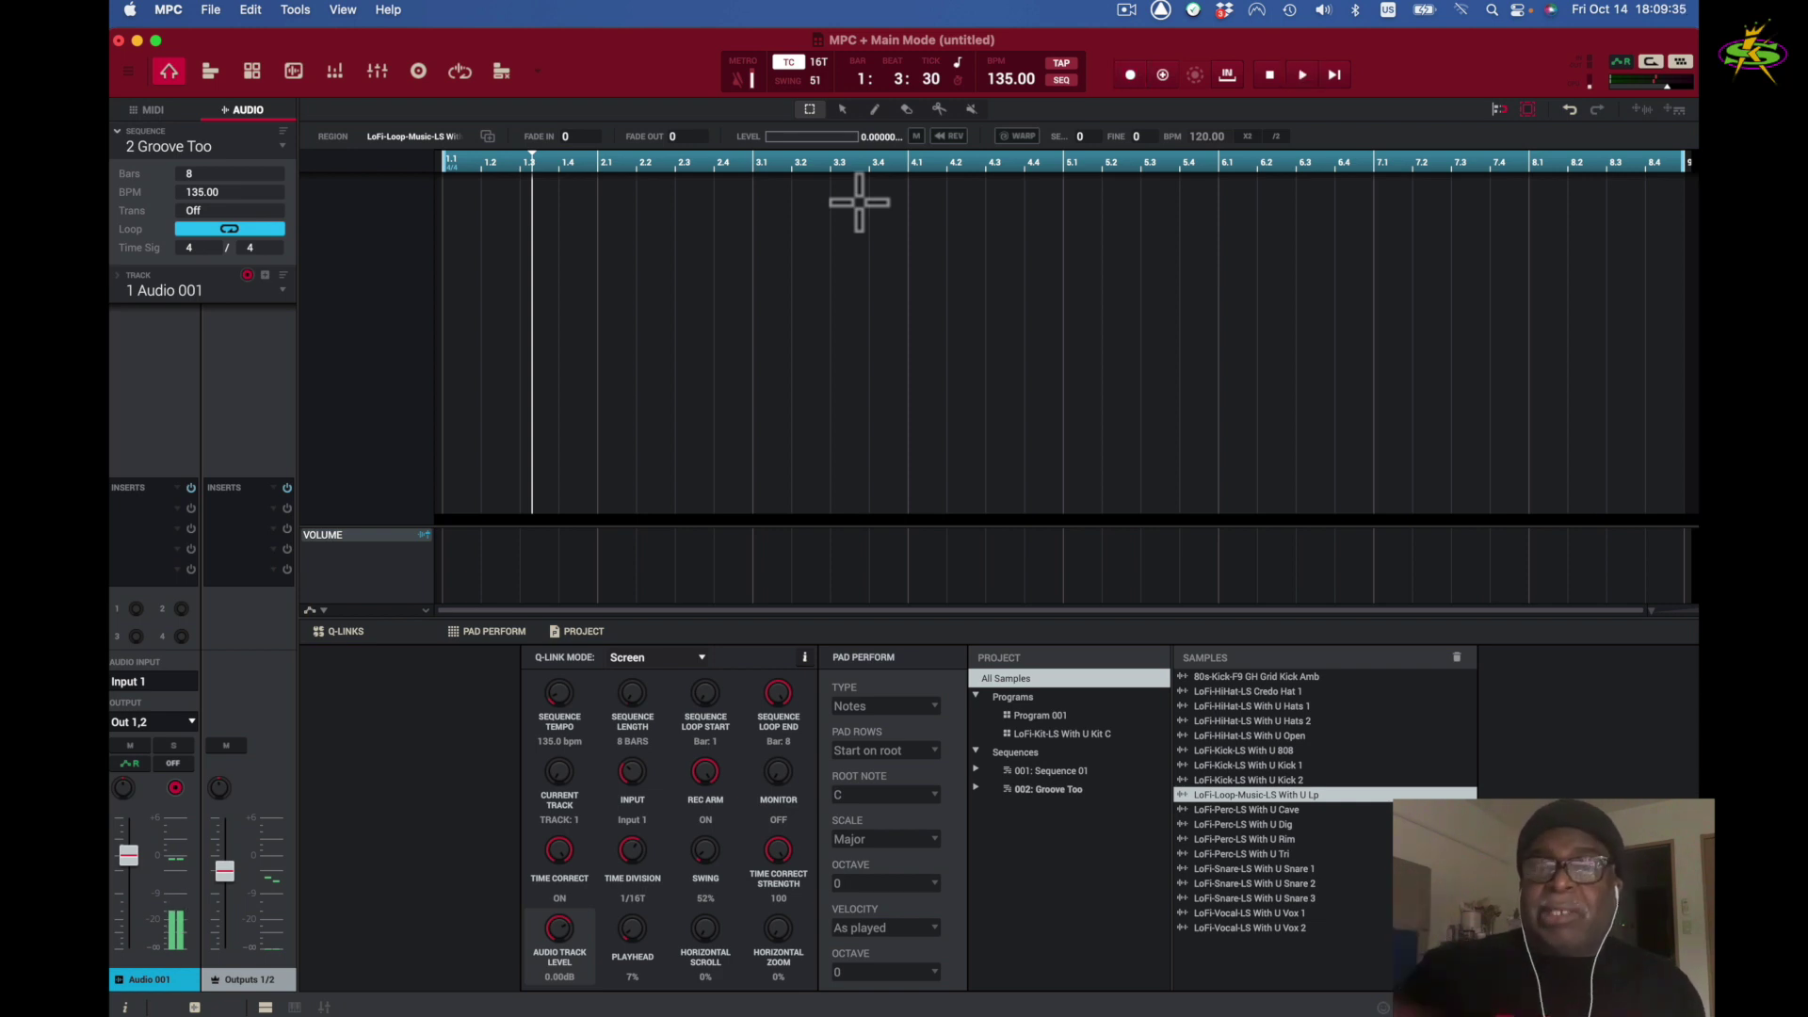
click(290, 7)
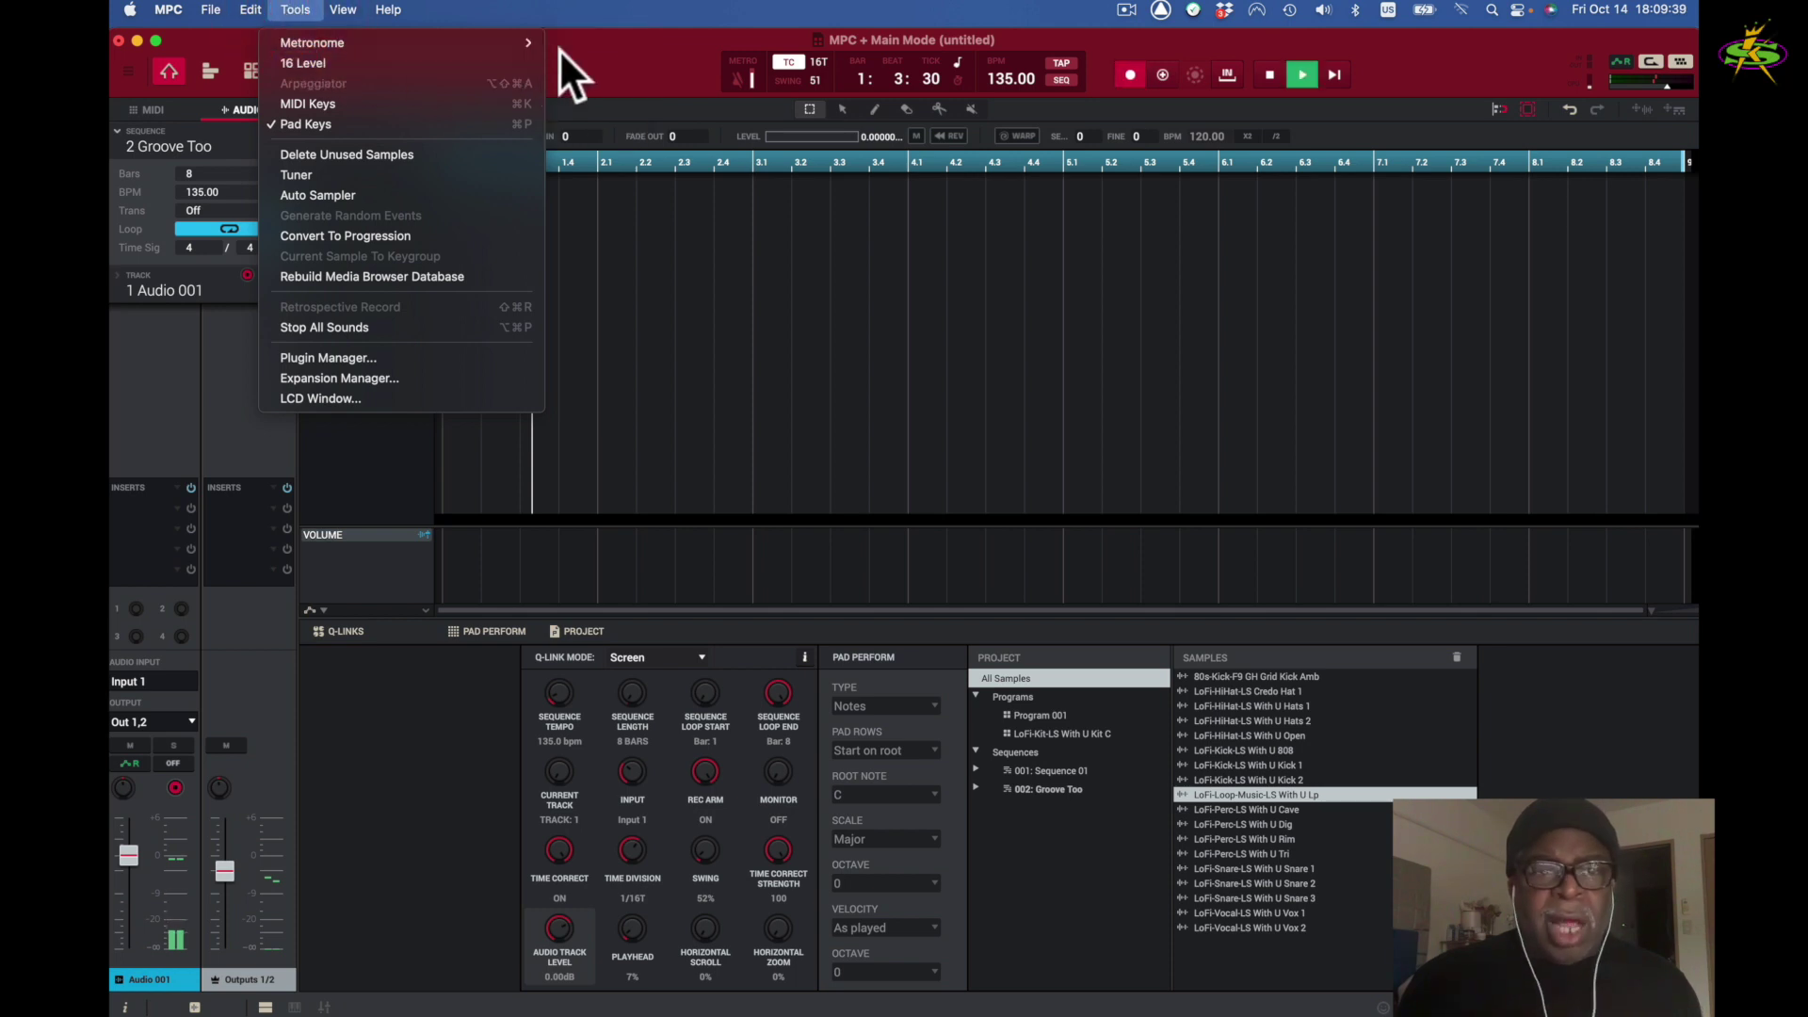
mouse_move(574, 40)
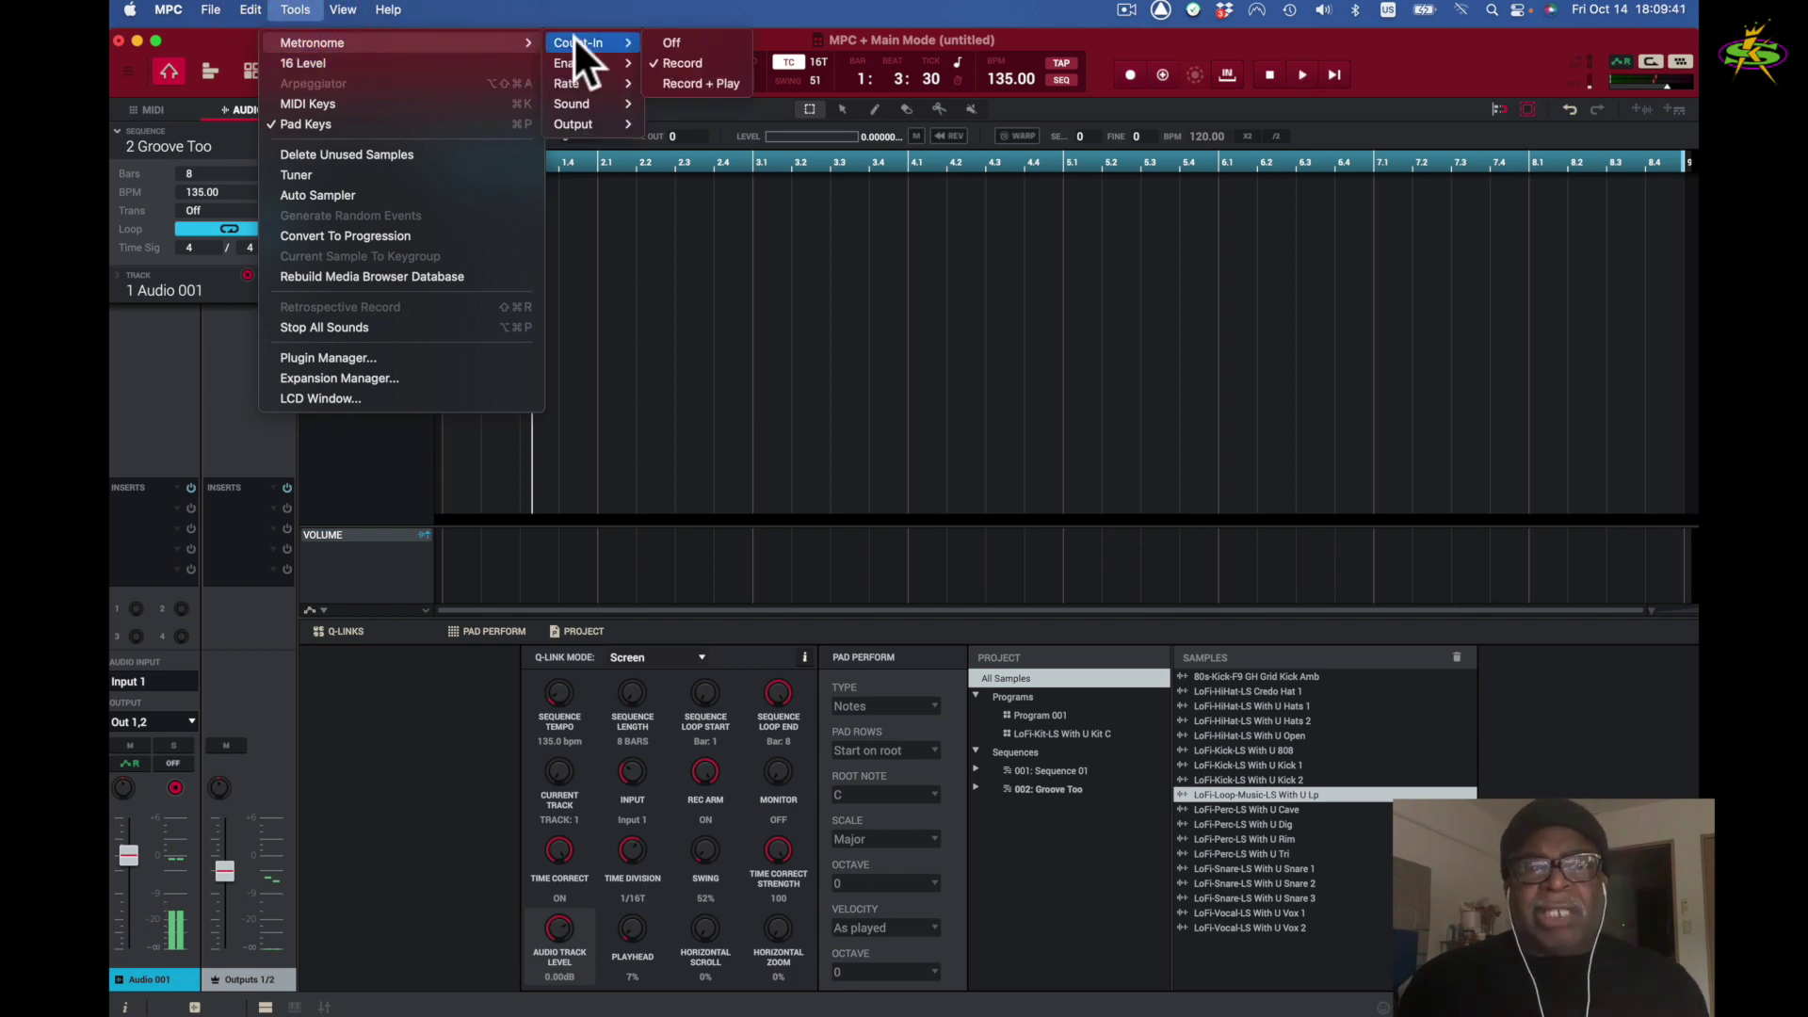
click(1232, 36)
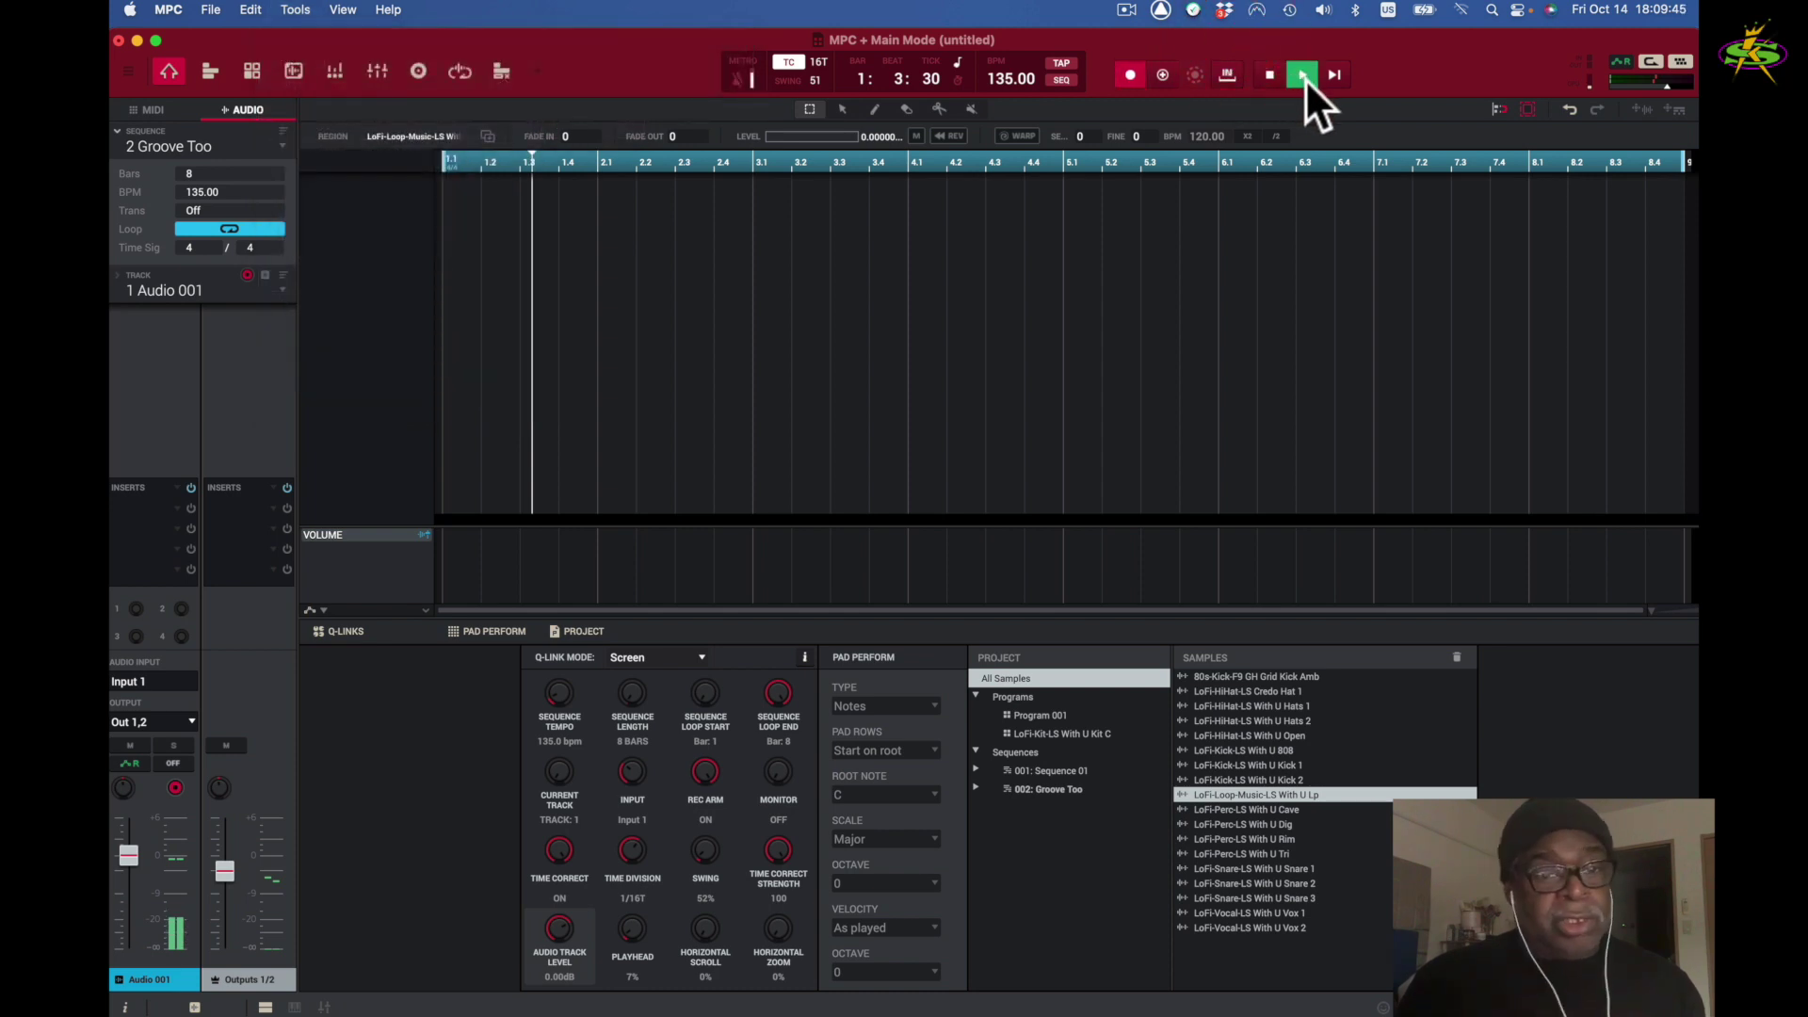
click(1330, 75)
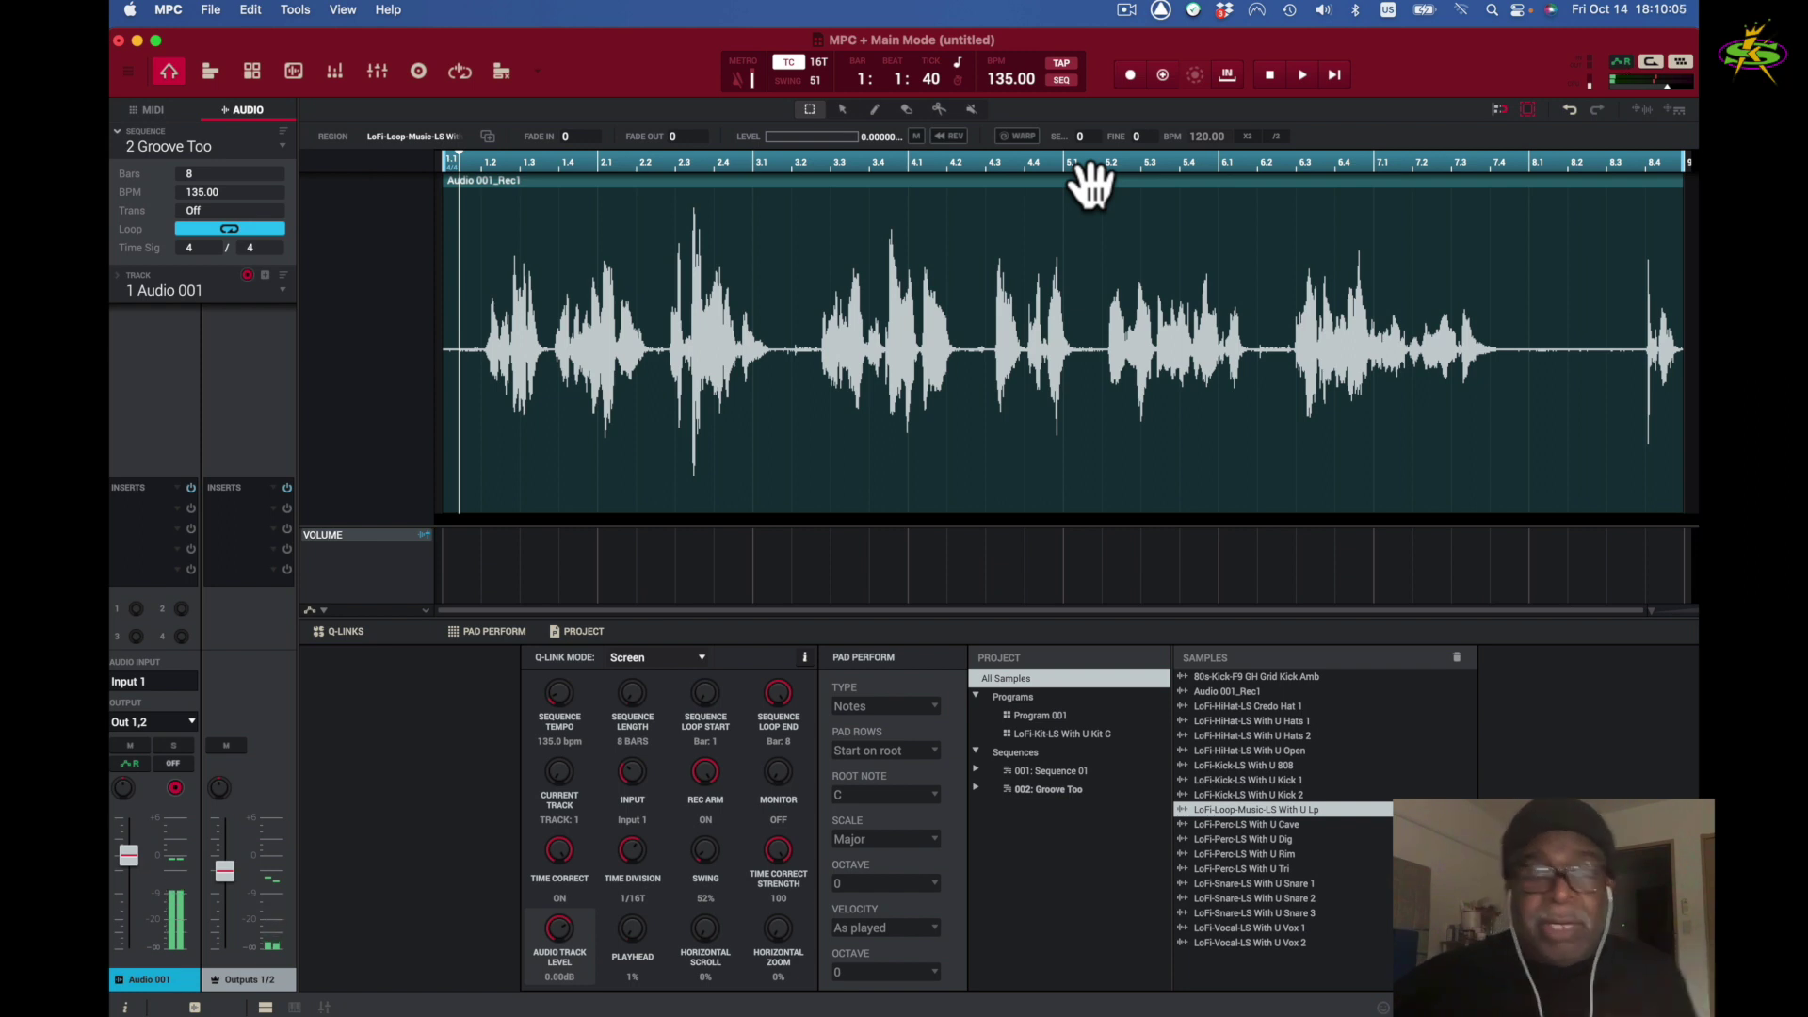
Step: Play back the recorded take against the beat and disarm recording on Audio 001
key(space)
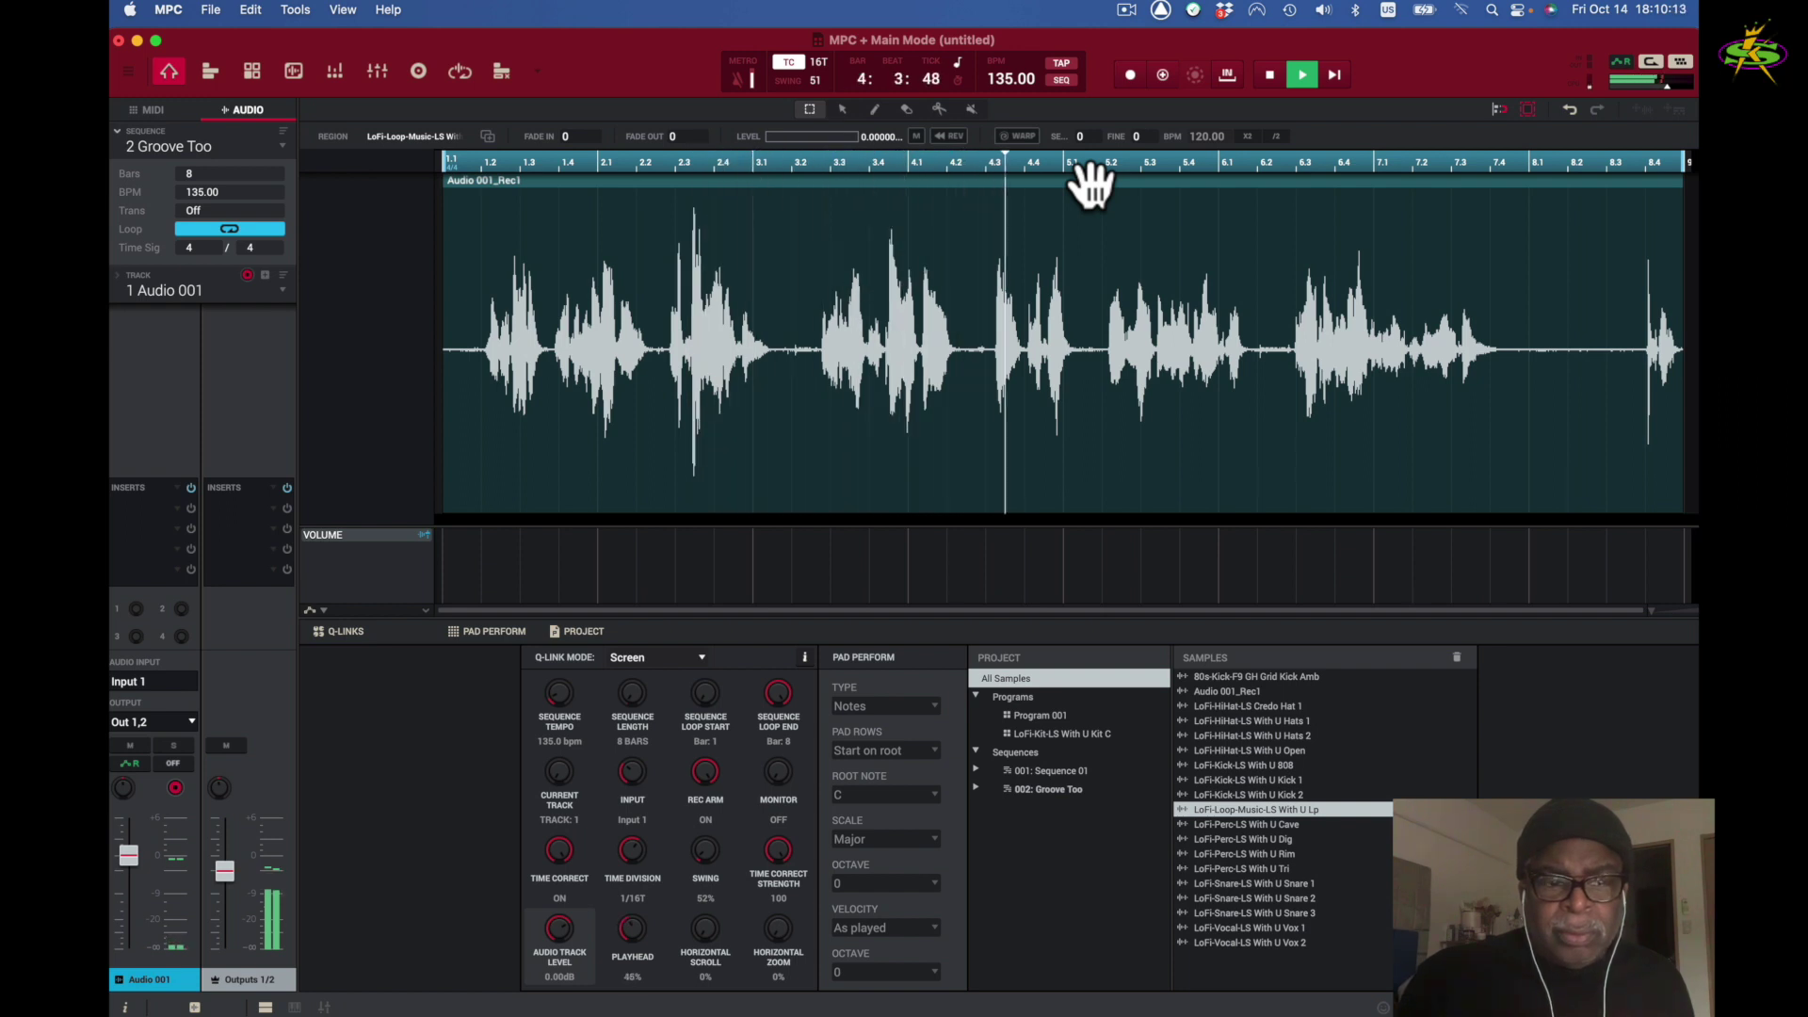
key(space)
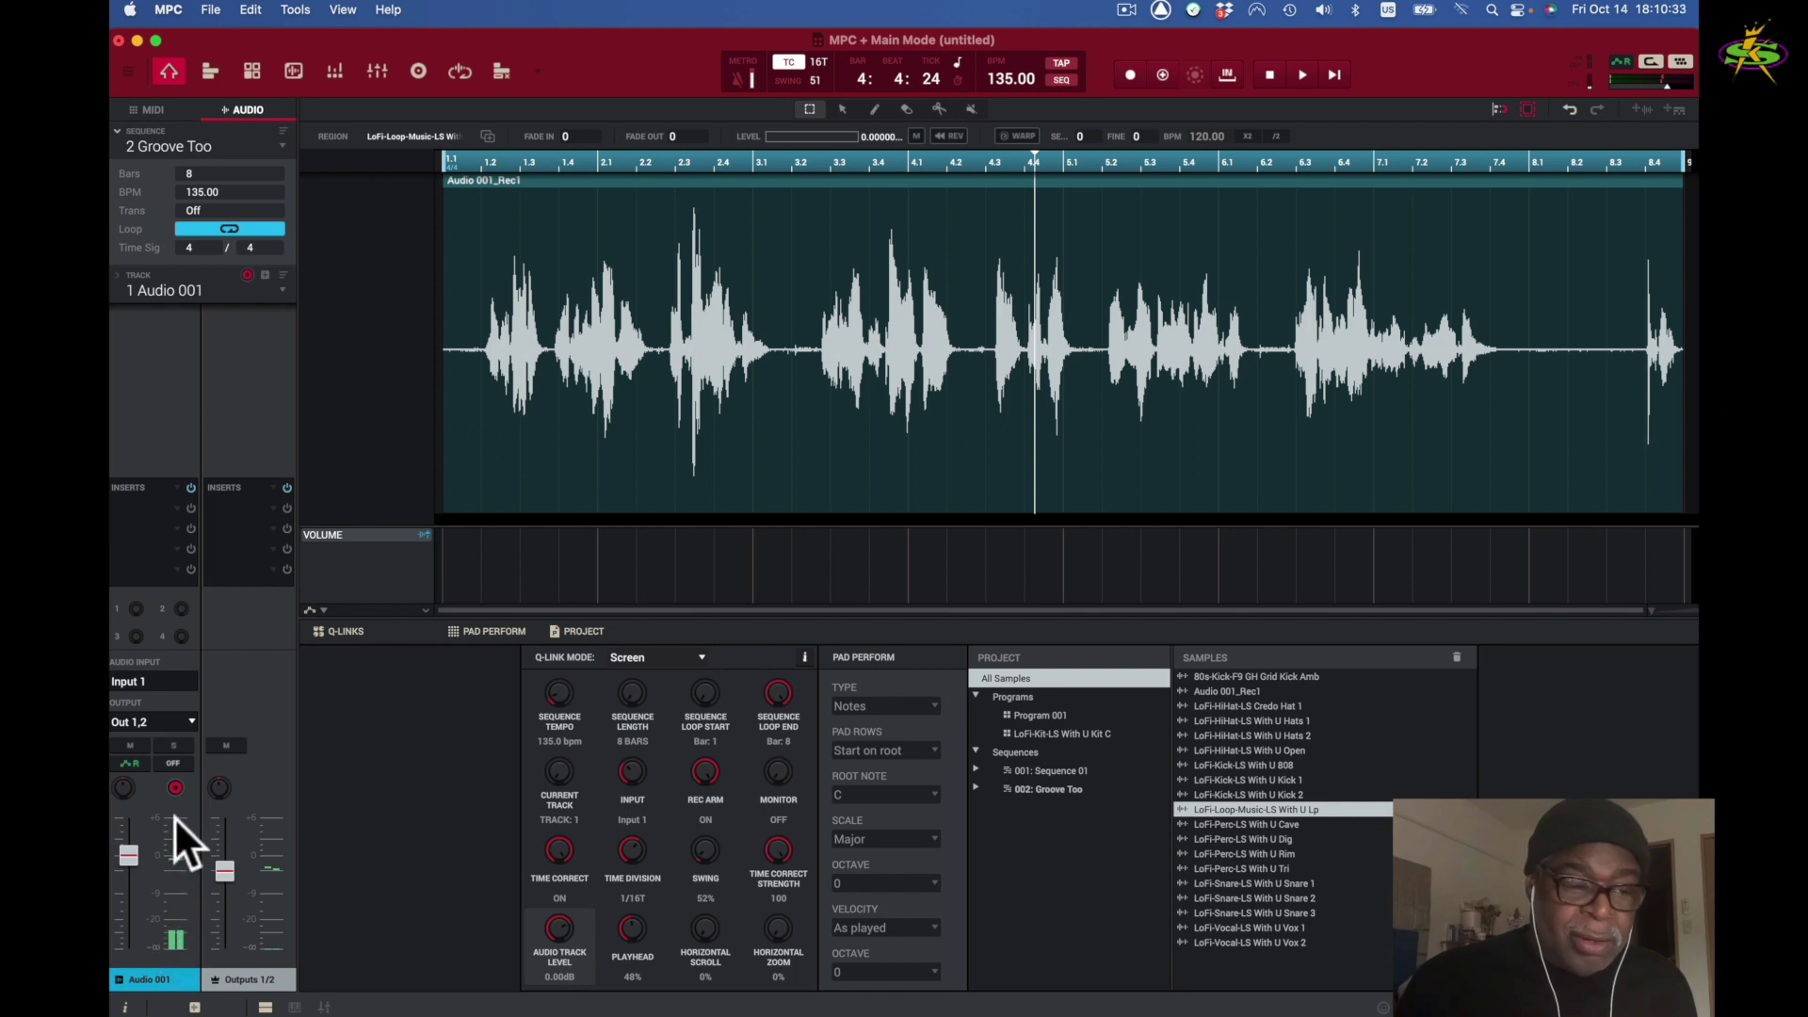
click(176, 788)
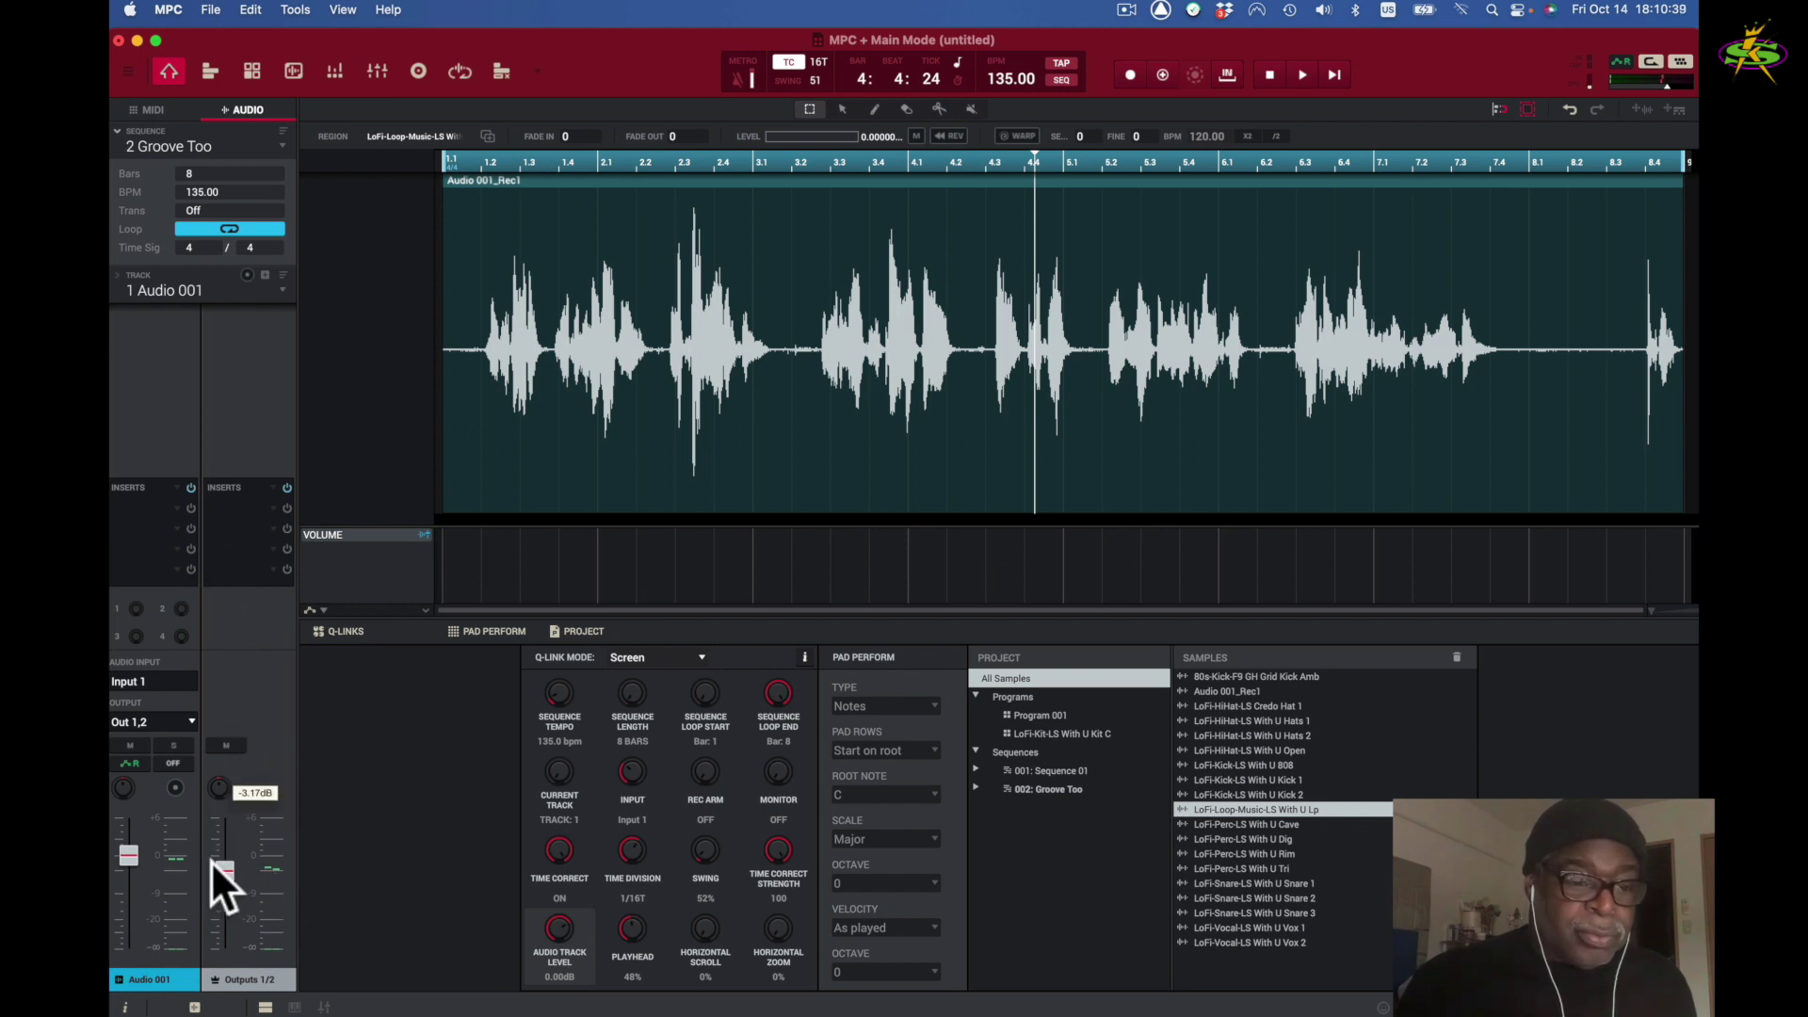
Step: Adjust the Audio 001 track volume during playback, lowering it to about -39 dB and raising it again
drag(128, 851, 126, 868)
key(space)
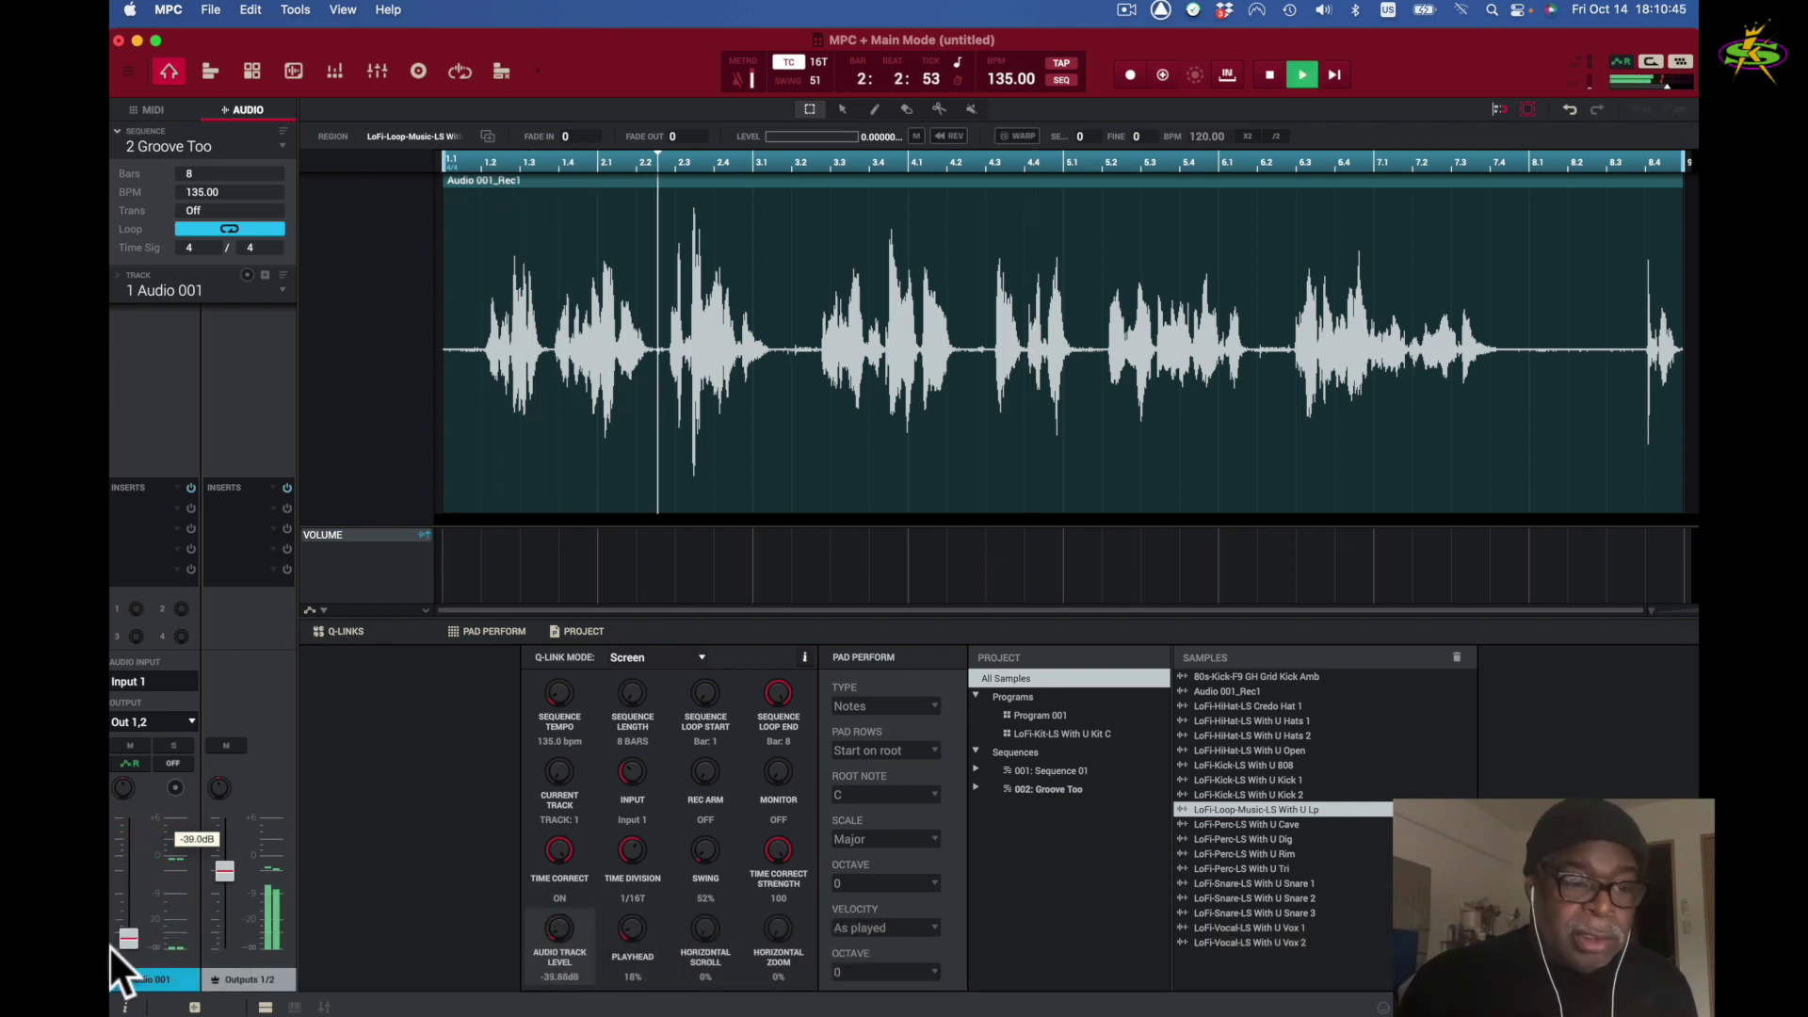
drag(117, 907, 130, 862)
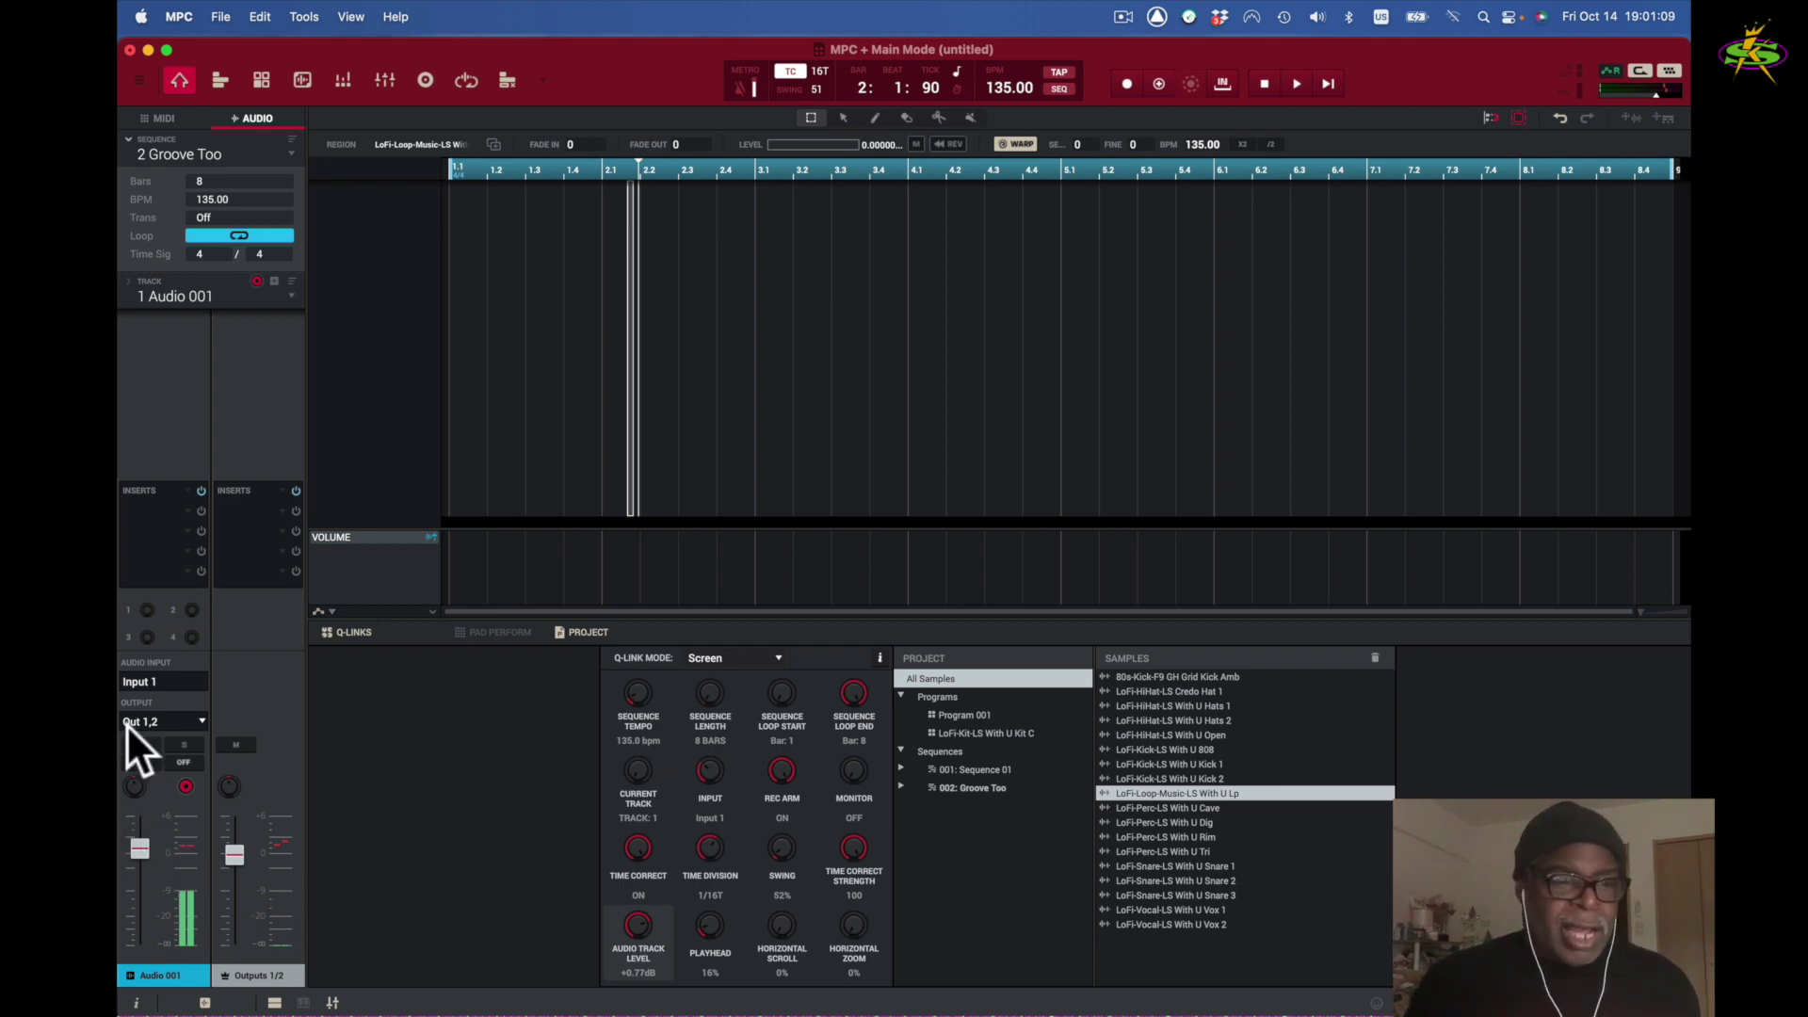
Step: Load the Compressor Vintage effect from Akai Professional's Dynamics category into the first insert slot of Audio 001
click(188, 509)
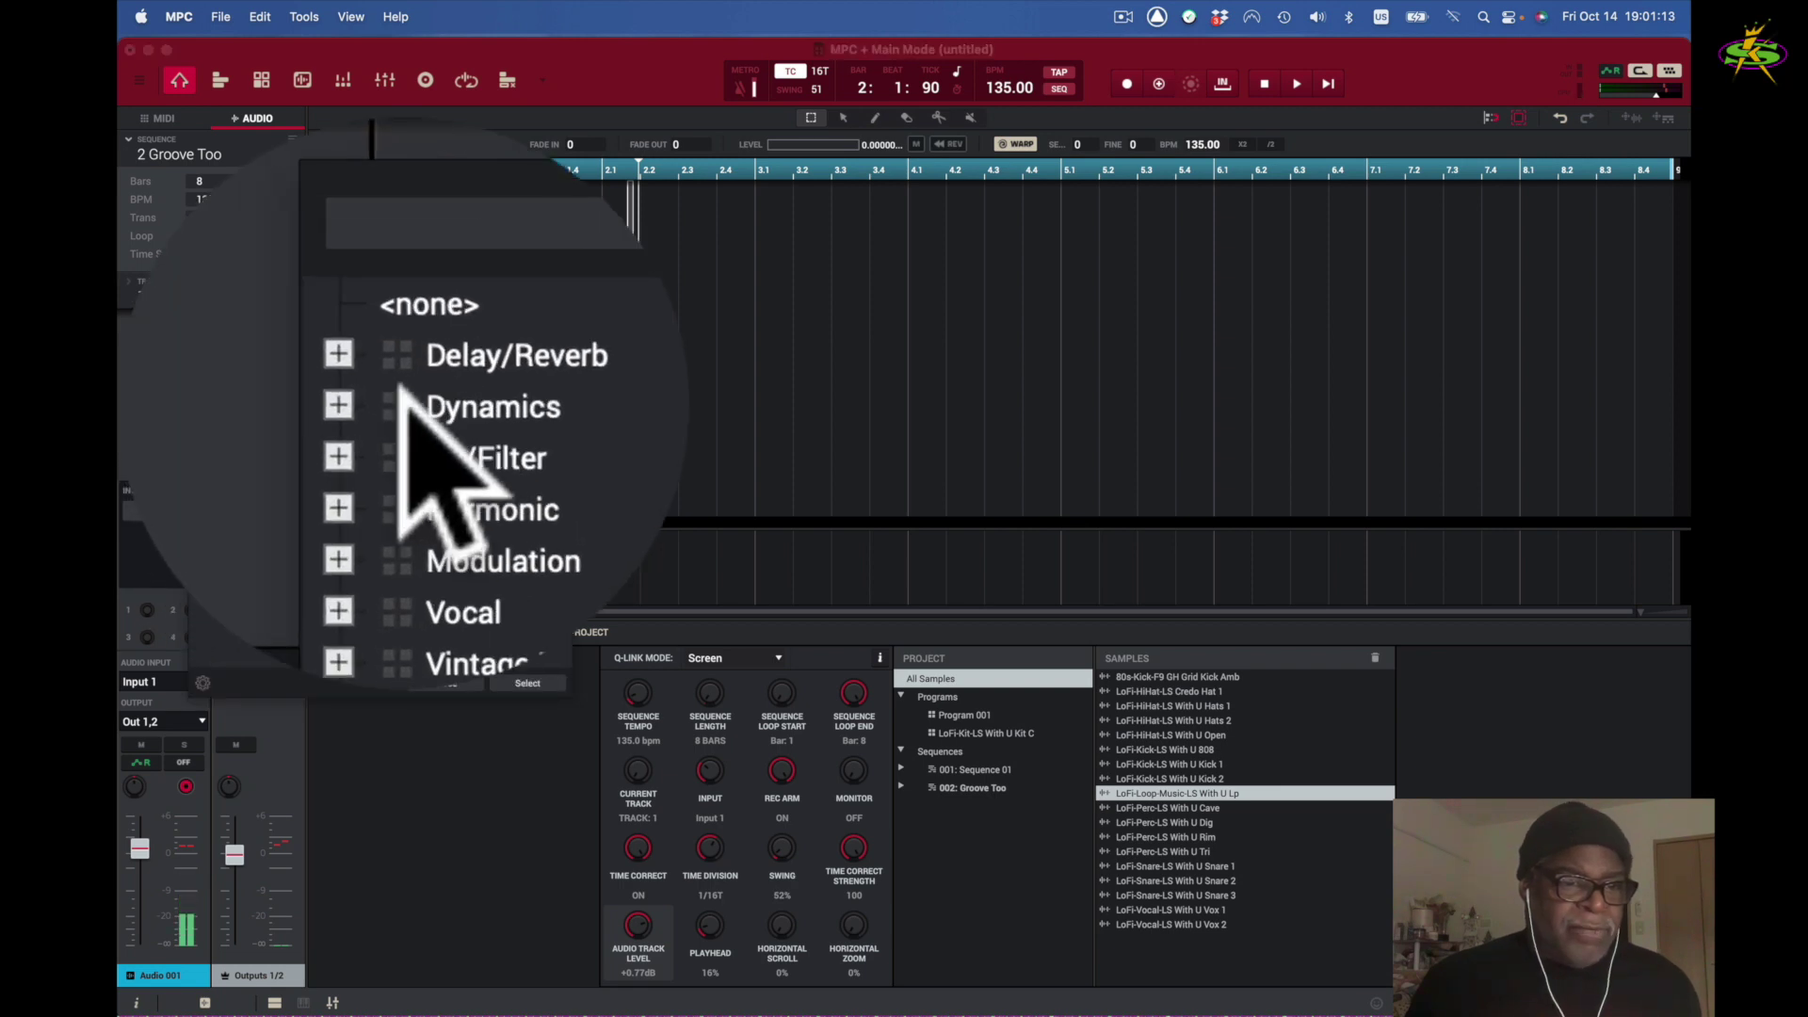
click(458, 392)
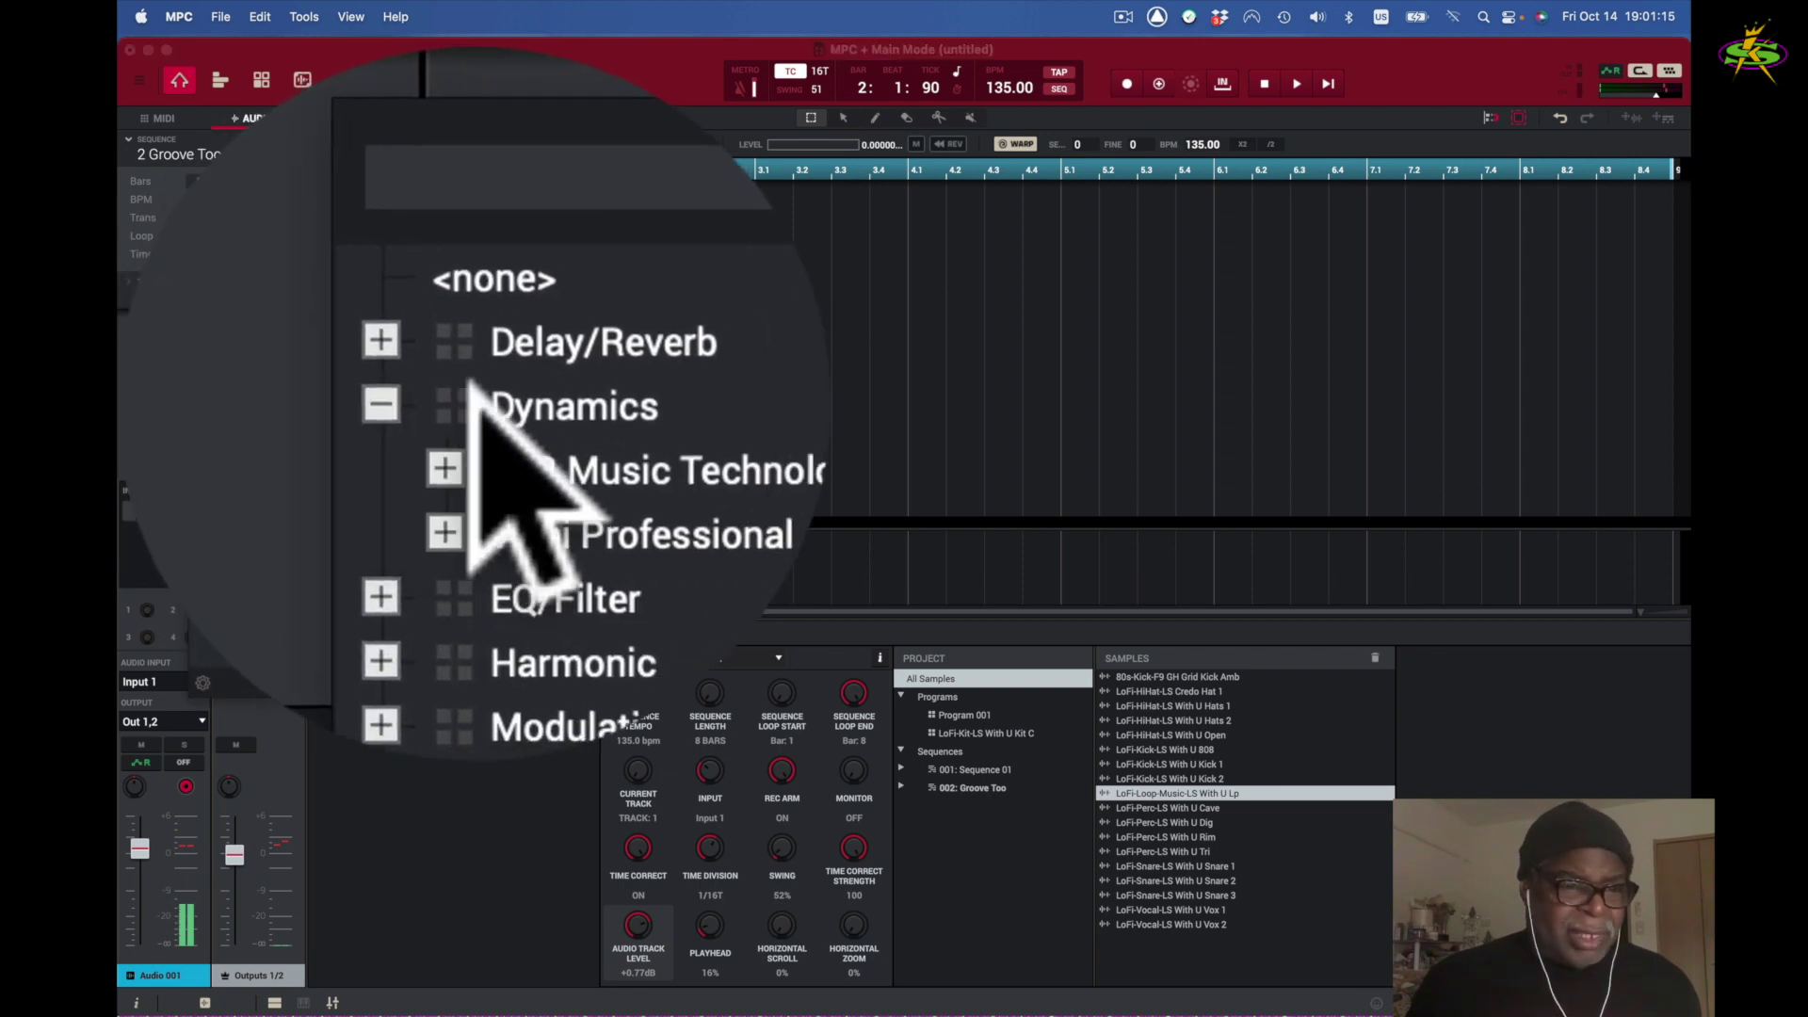
click(463, 455)
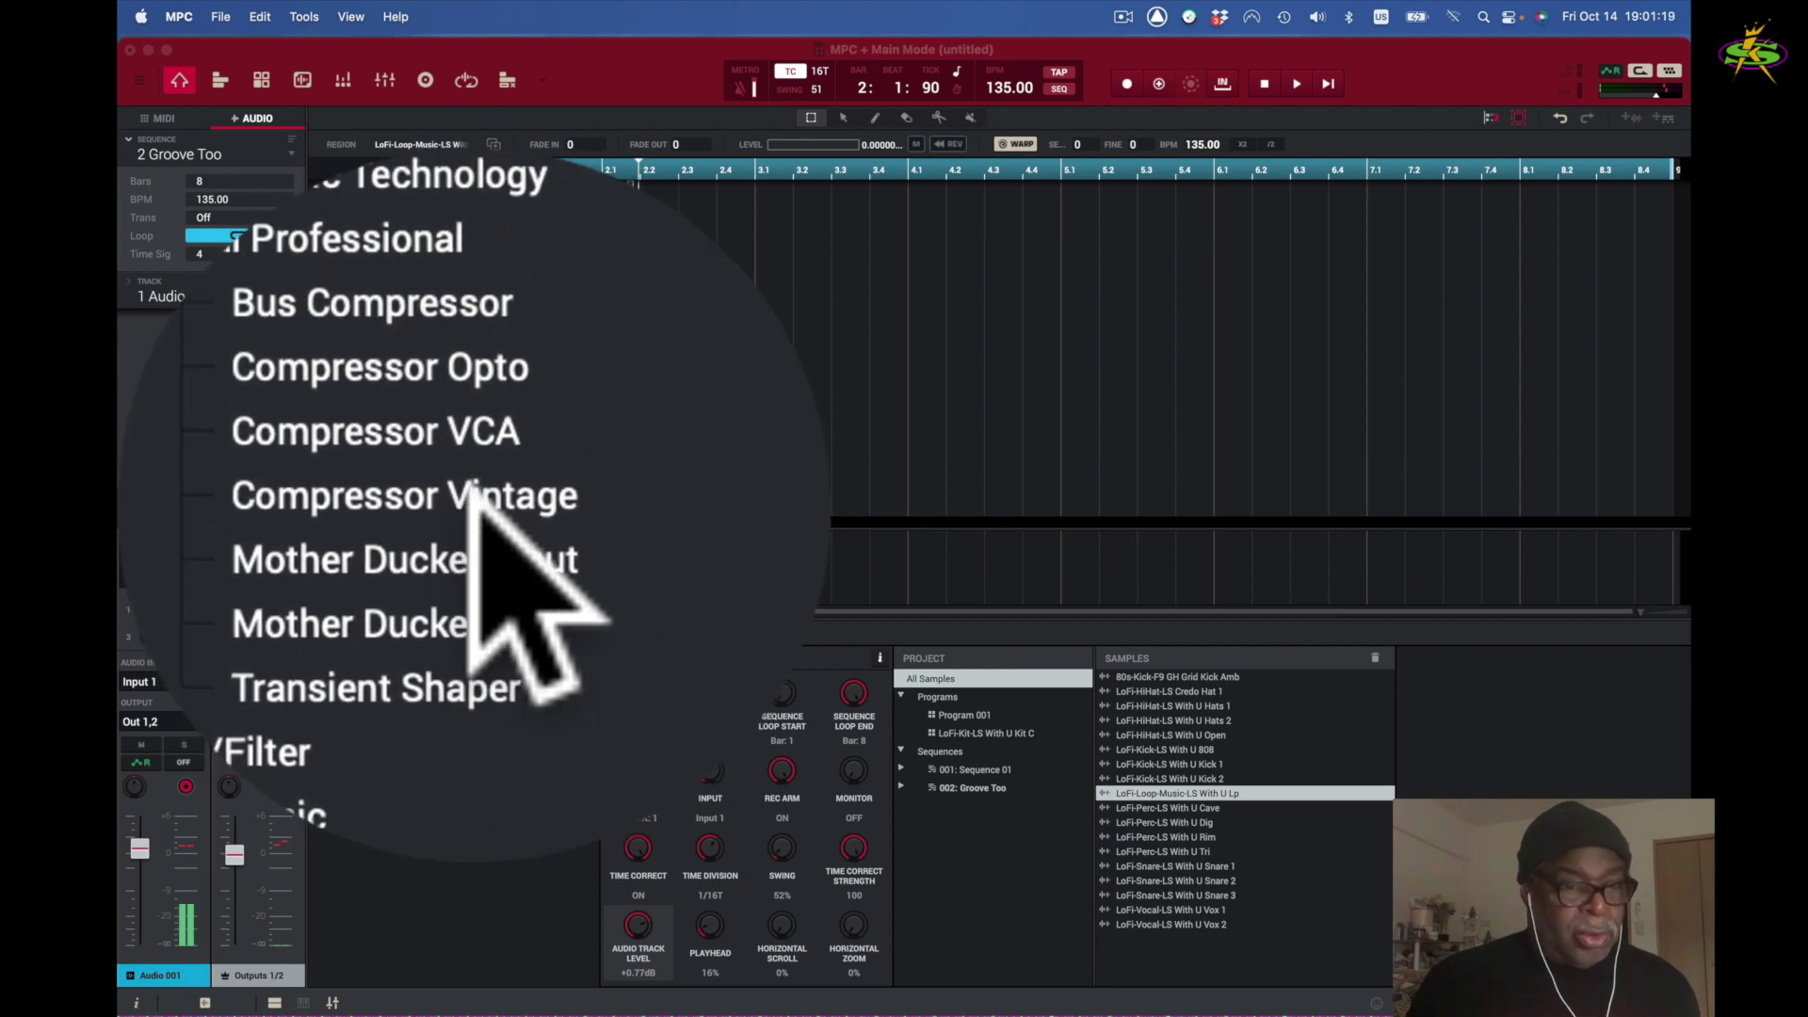
click(469, 494)
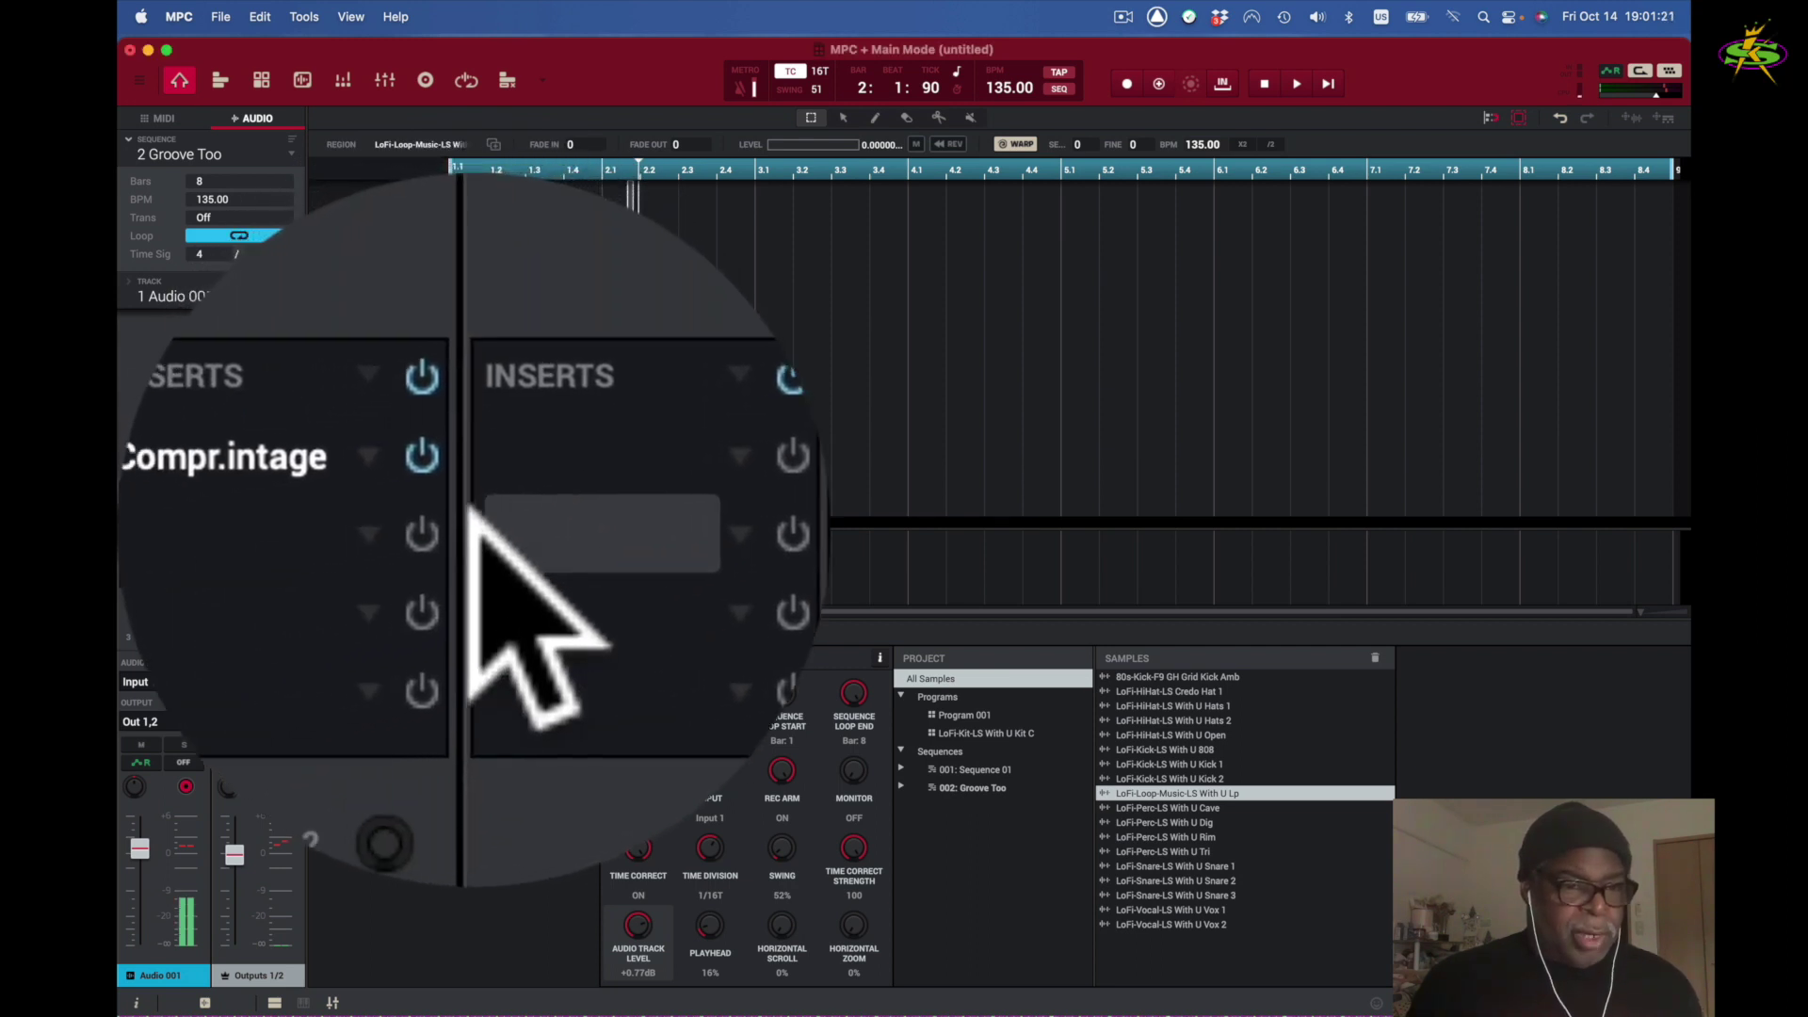
Step: Load the AIR Enhancer effect from the EQ/Filter category into the second insert slot of Audio 001
click(385, 509)
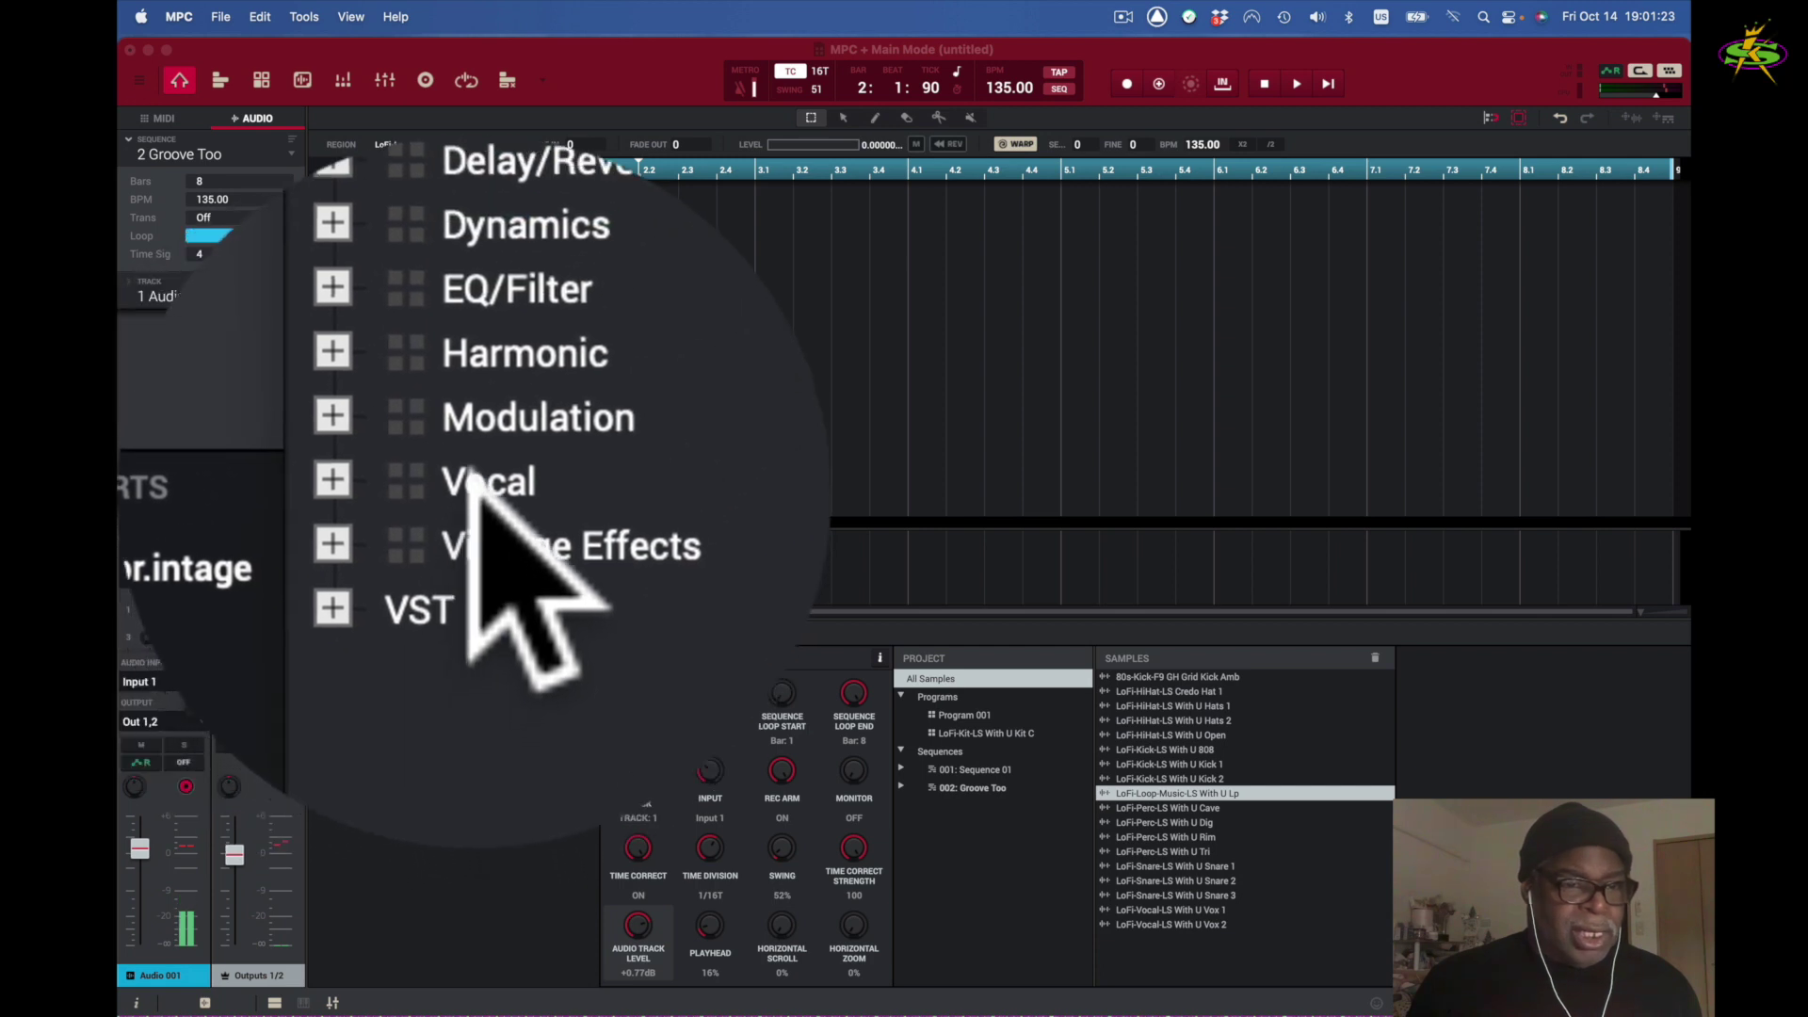
click(421, 433)
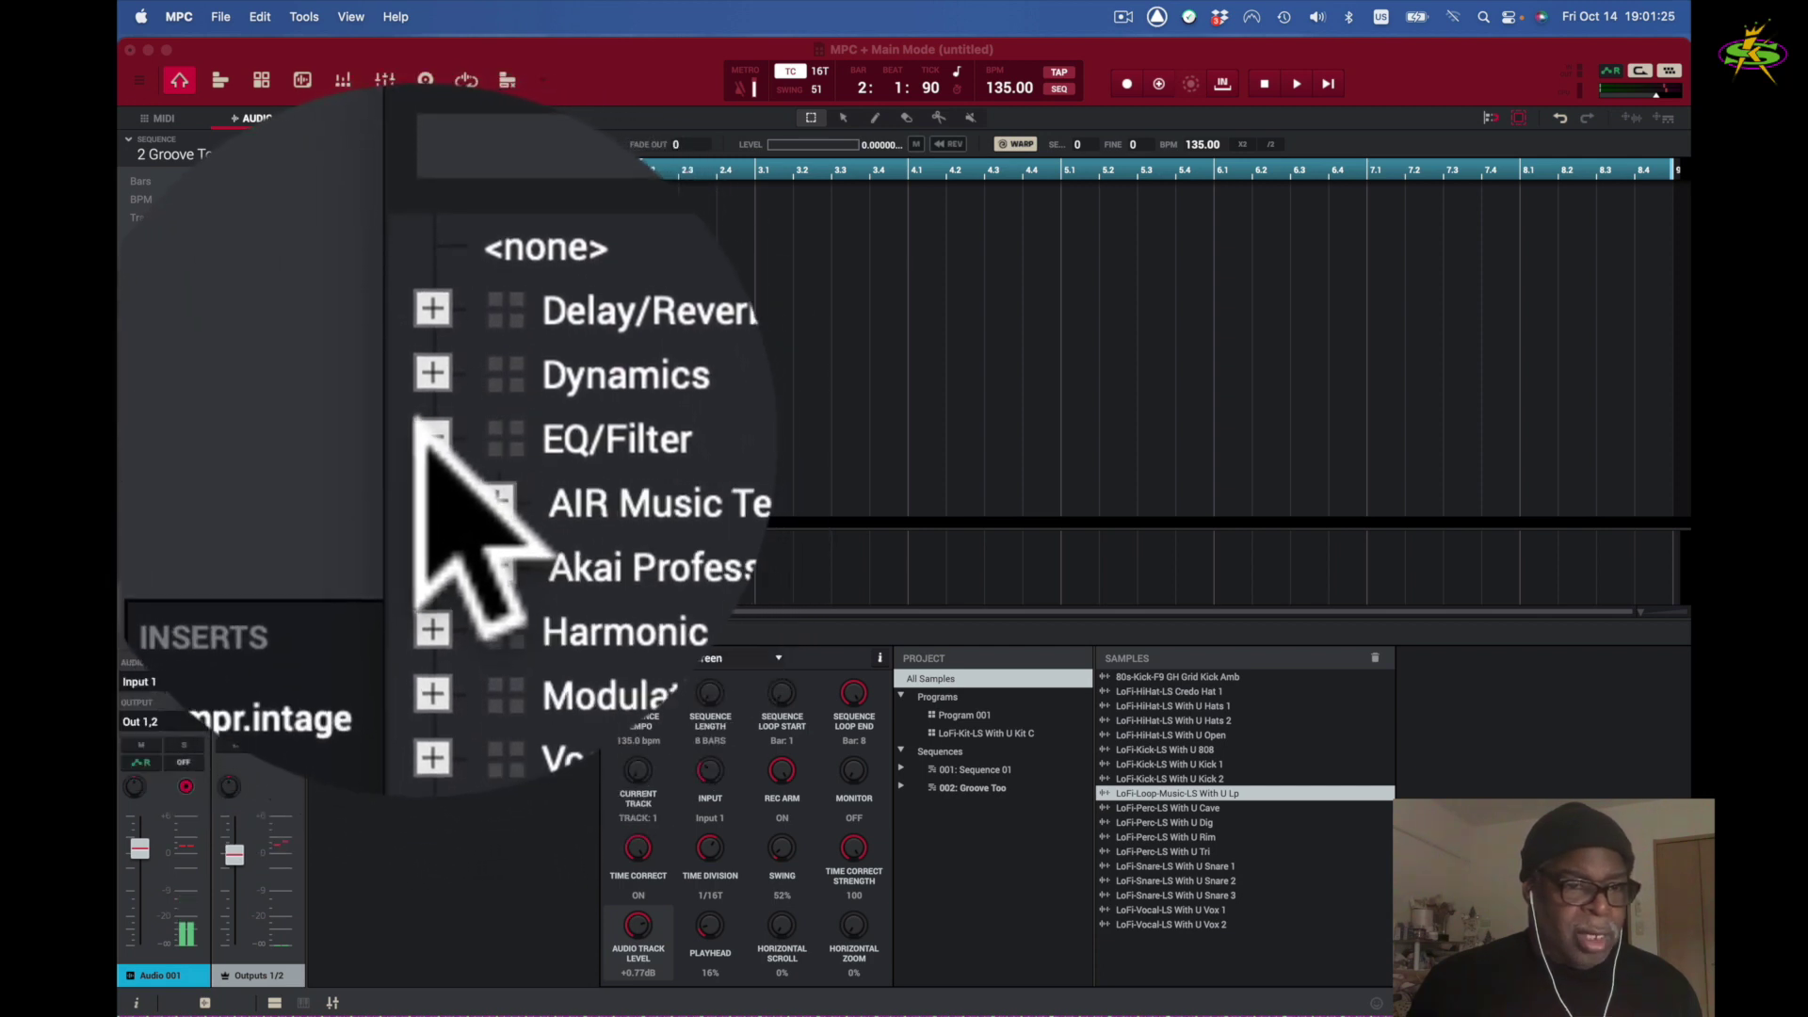
click(468, 438)
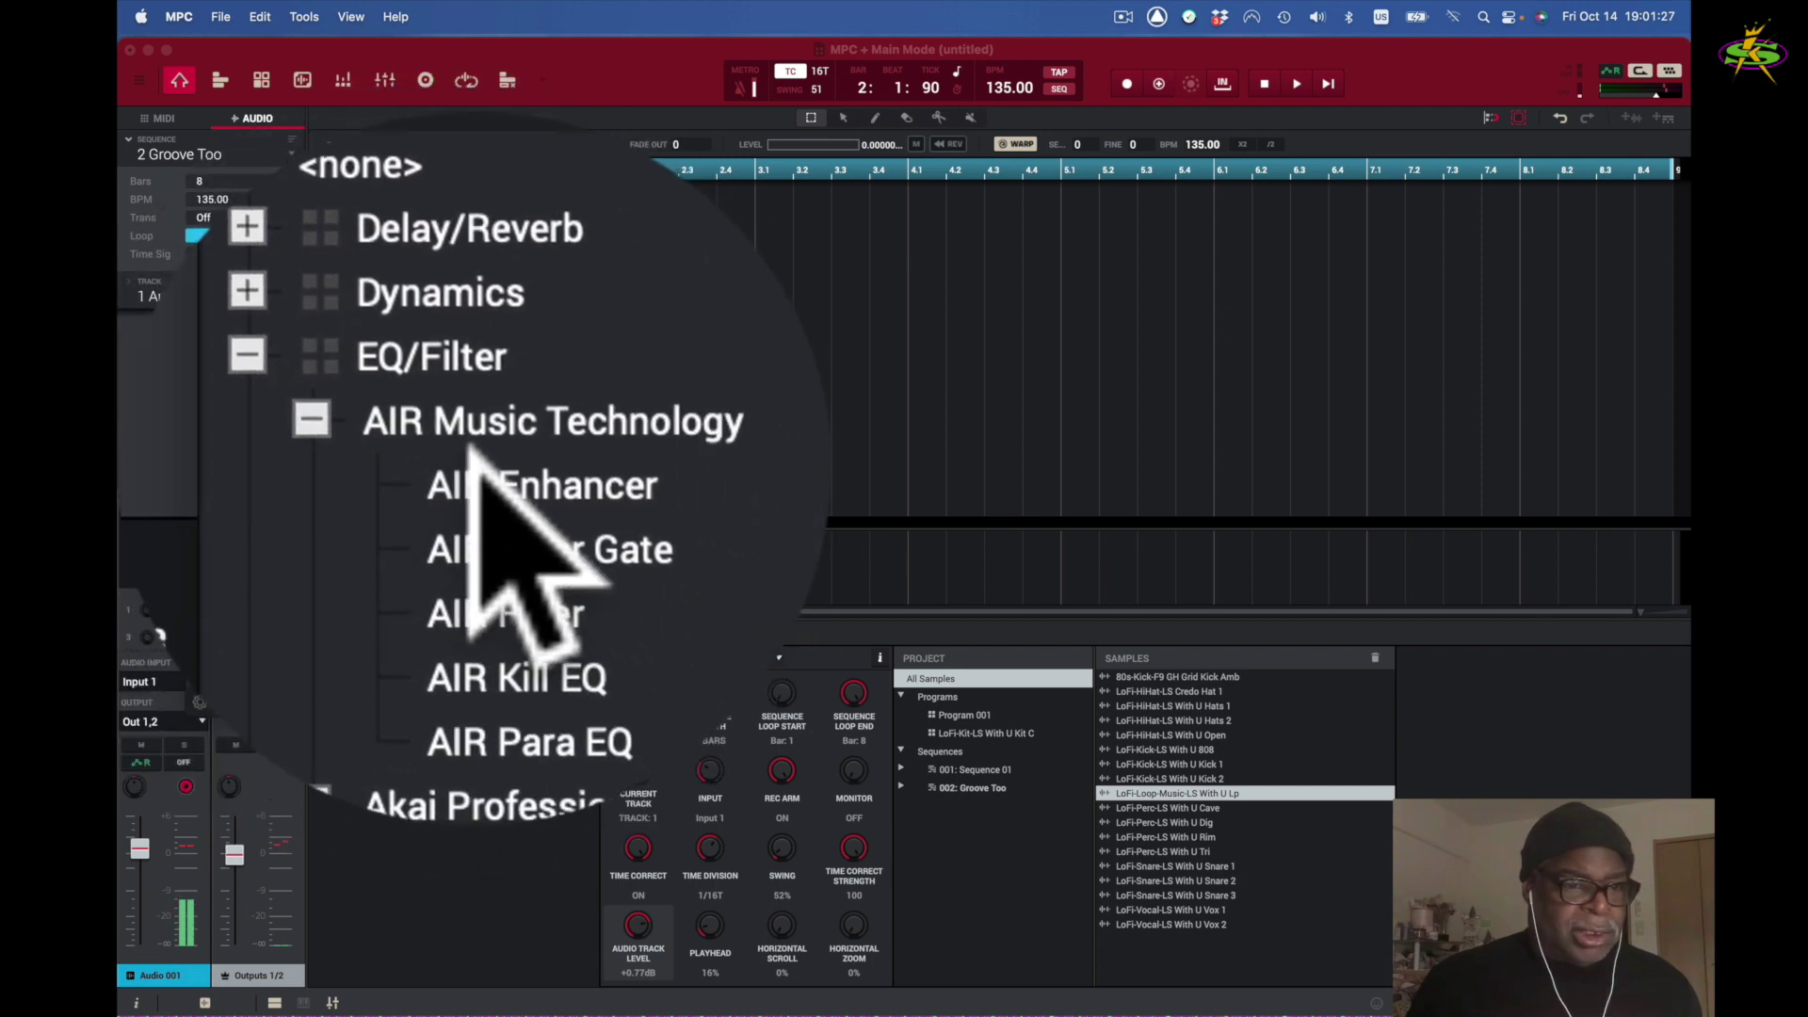
click(471, 453)
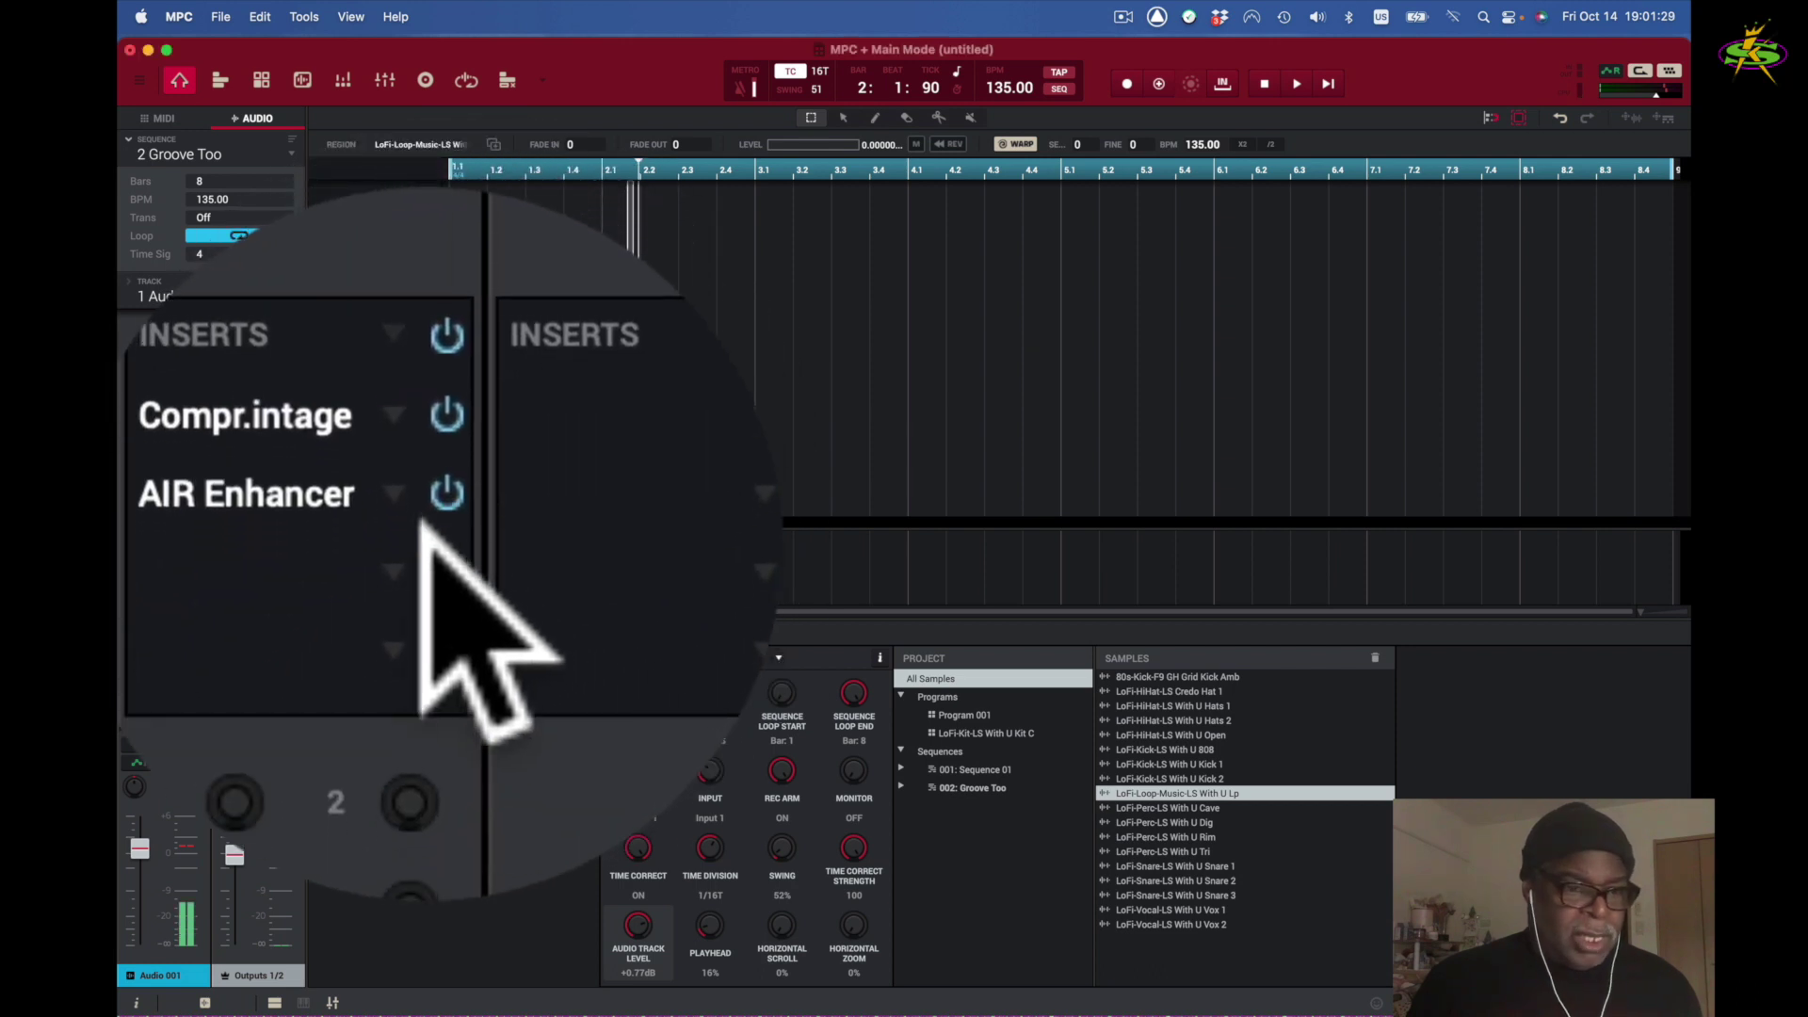
Step: Load the AIR Vocal Doubler effect into the third insert slot of Audio 001
click(395, 565)
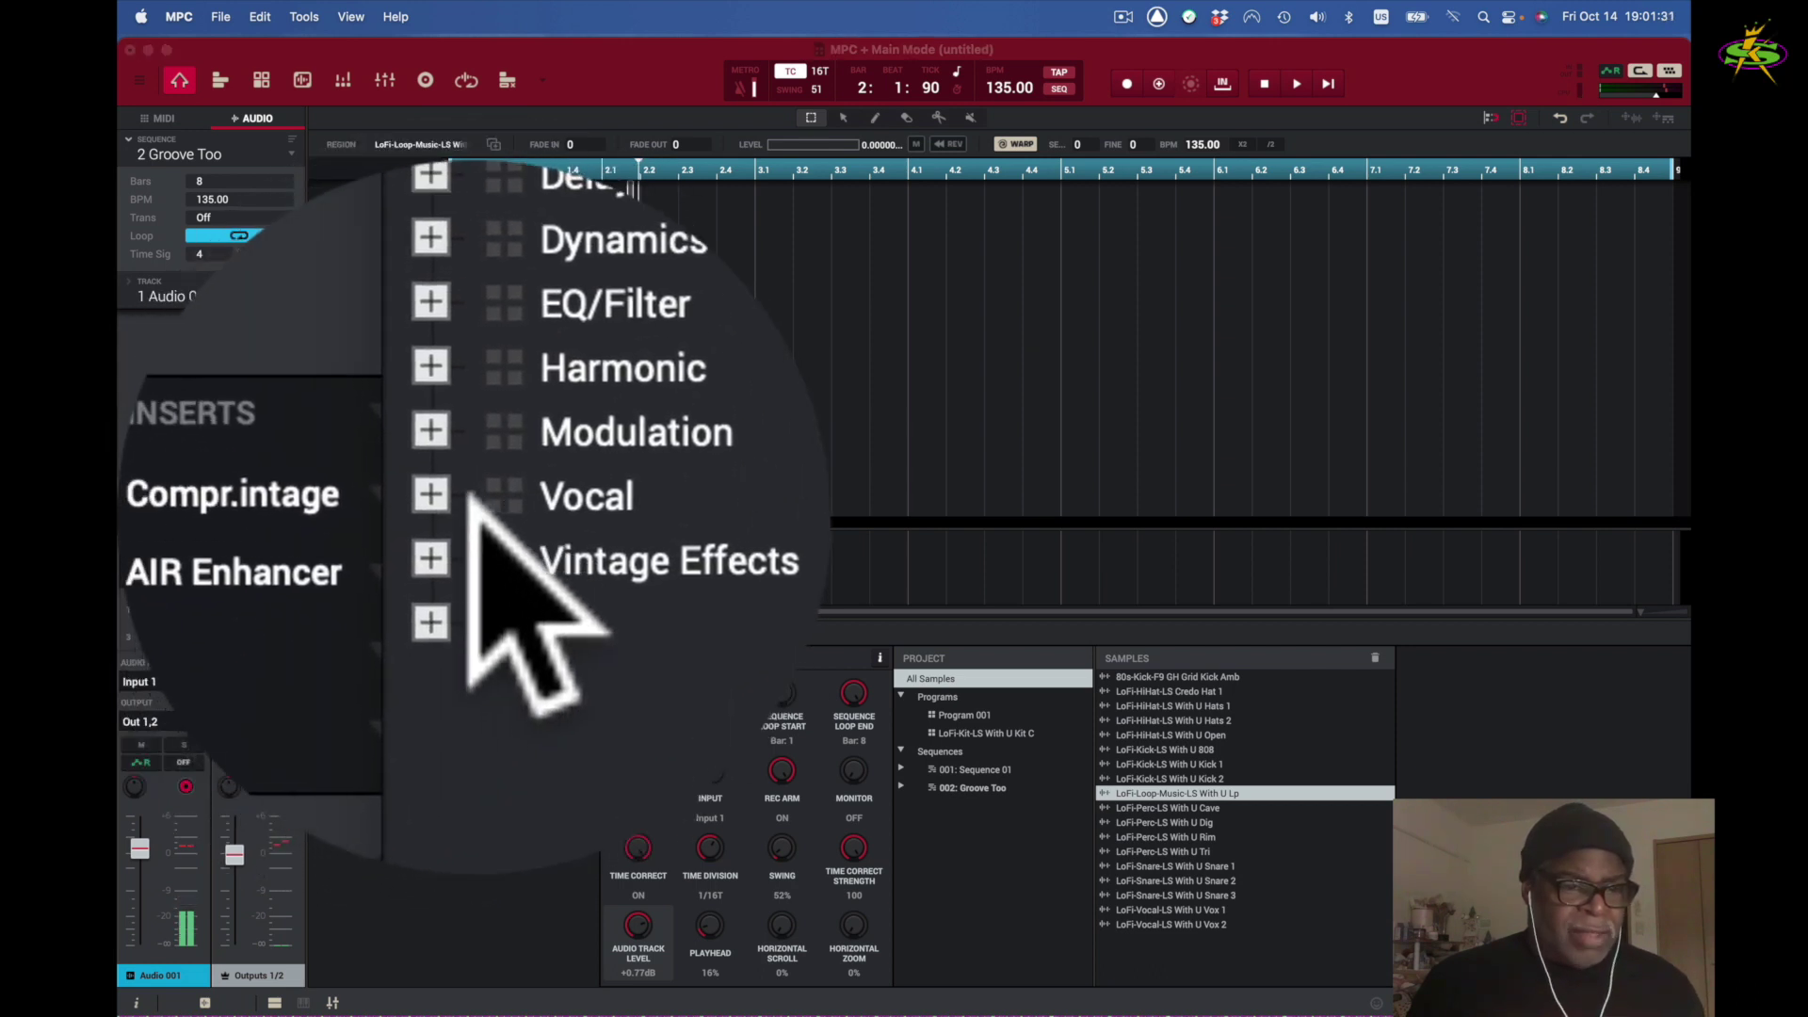
click(475, 518)
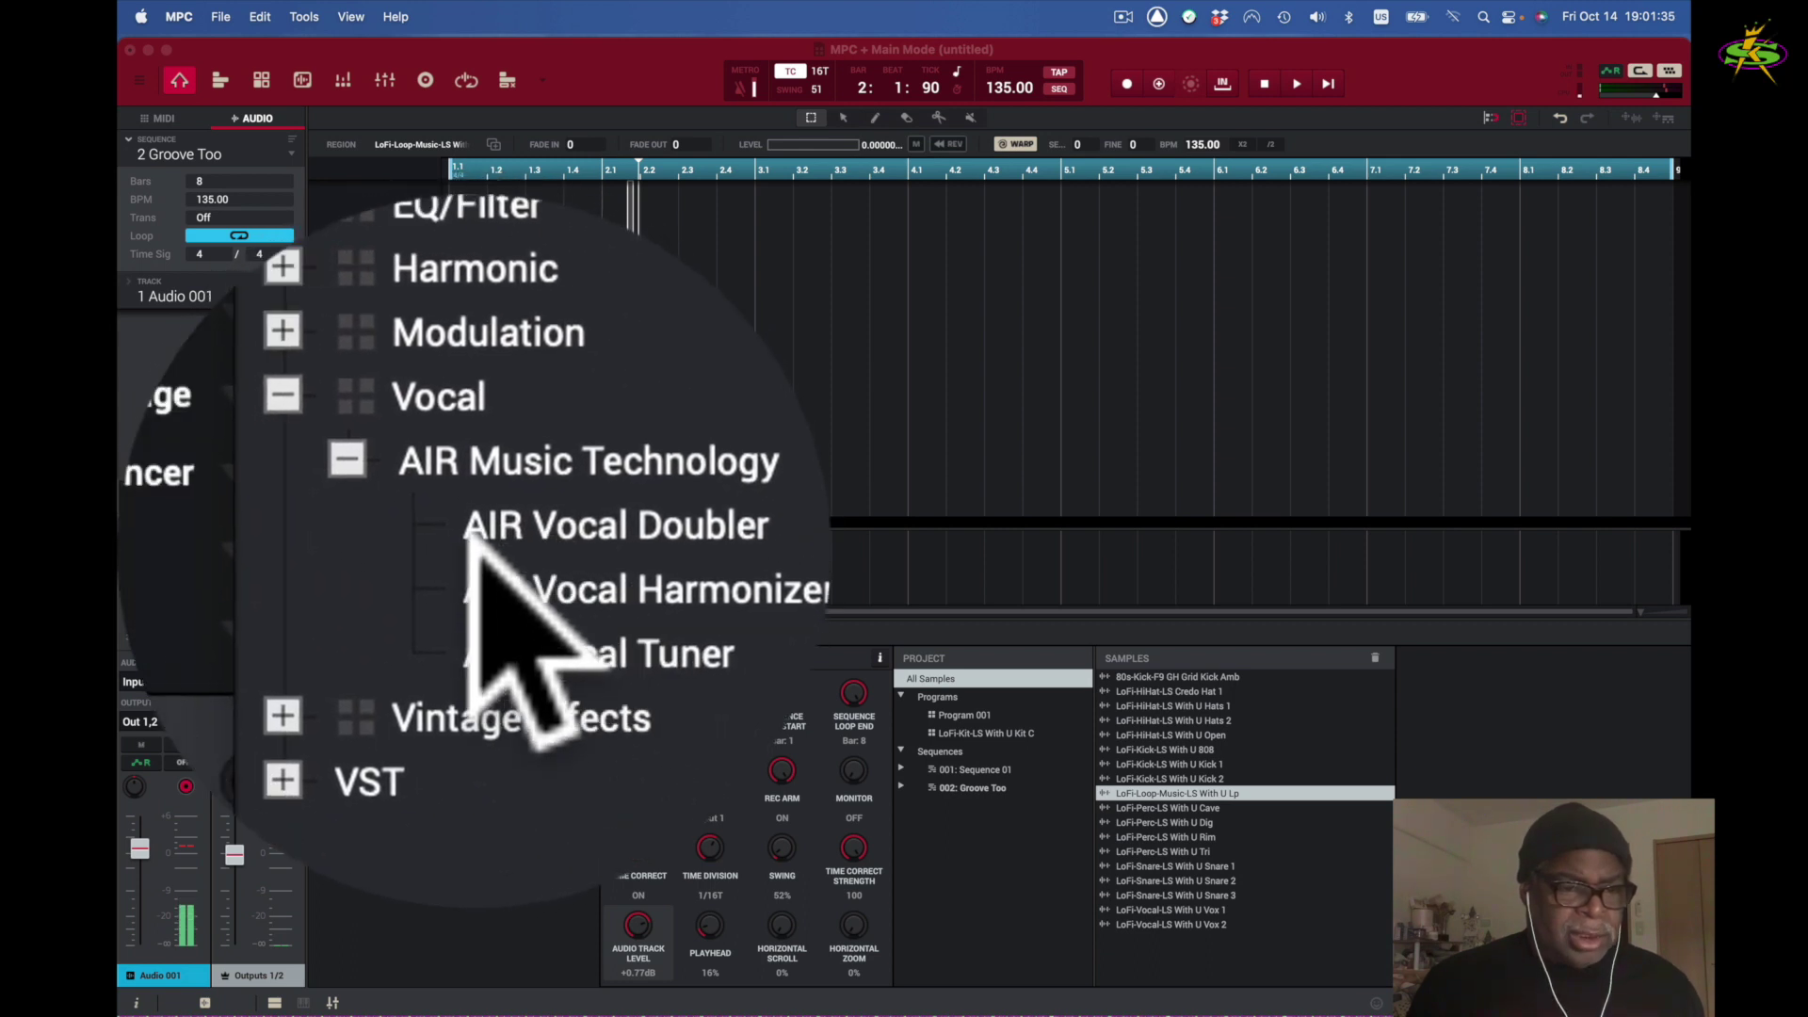
double_click(471, 536)
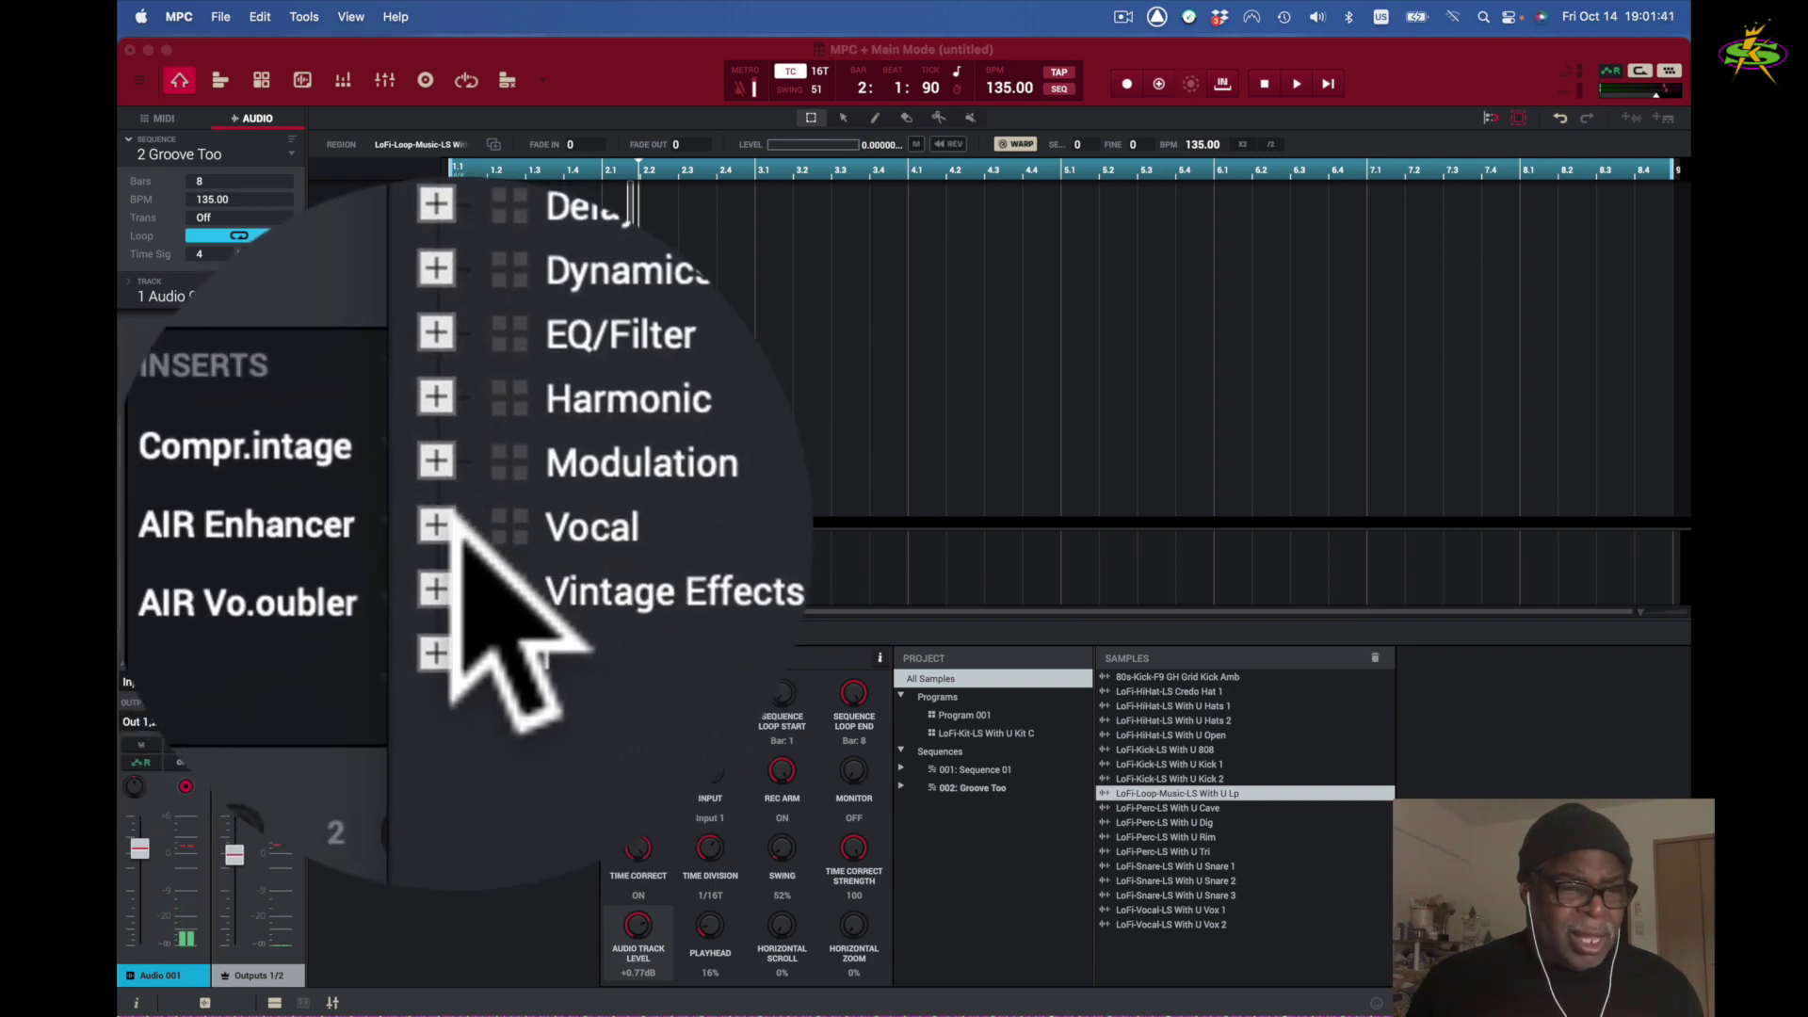
Step: Load the AIR Vocal Harmonizer effect into the fourth insert slot of Audio 001
click(426, 520)
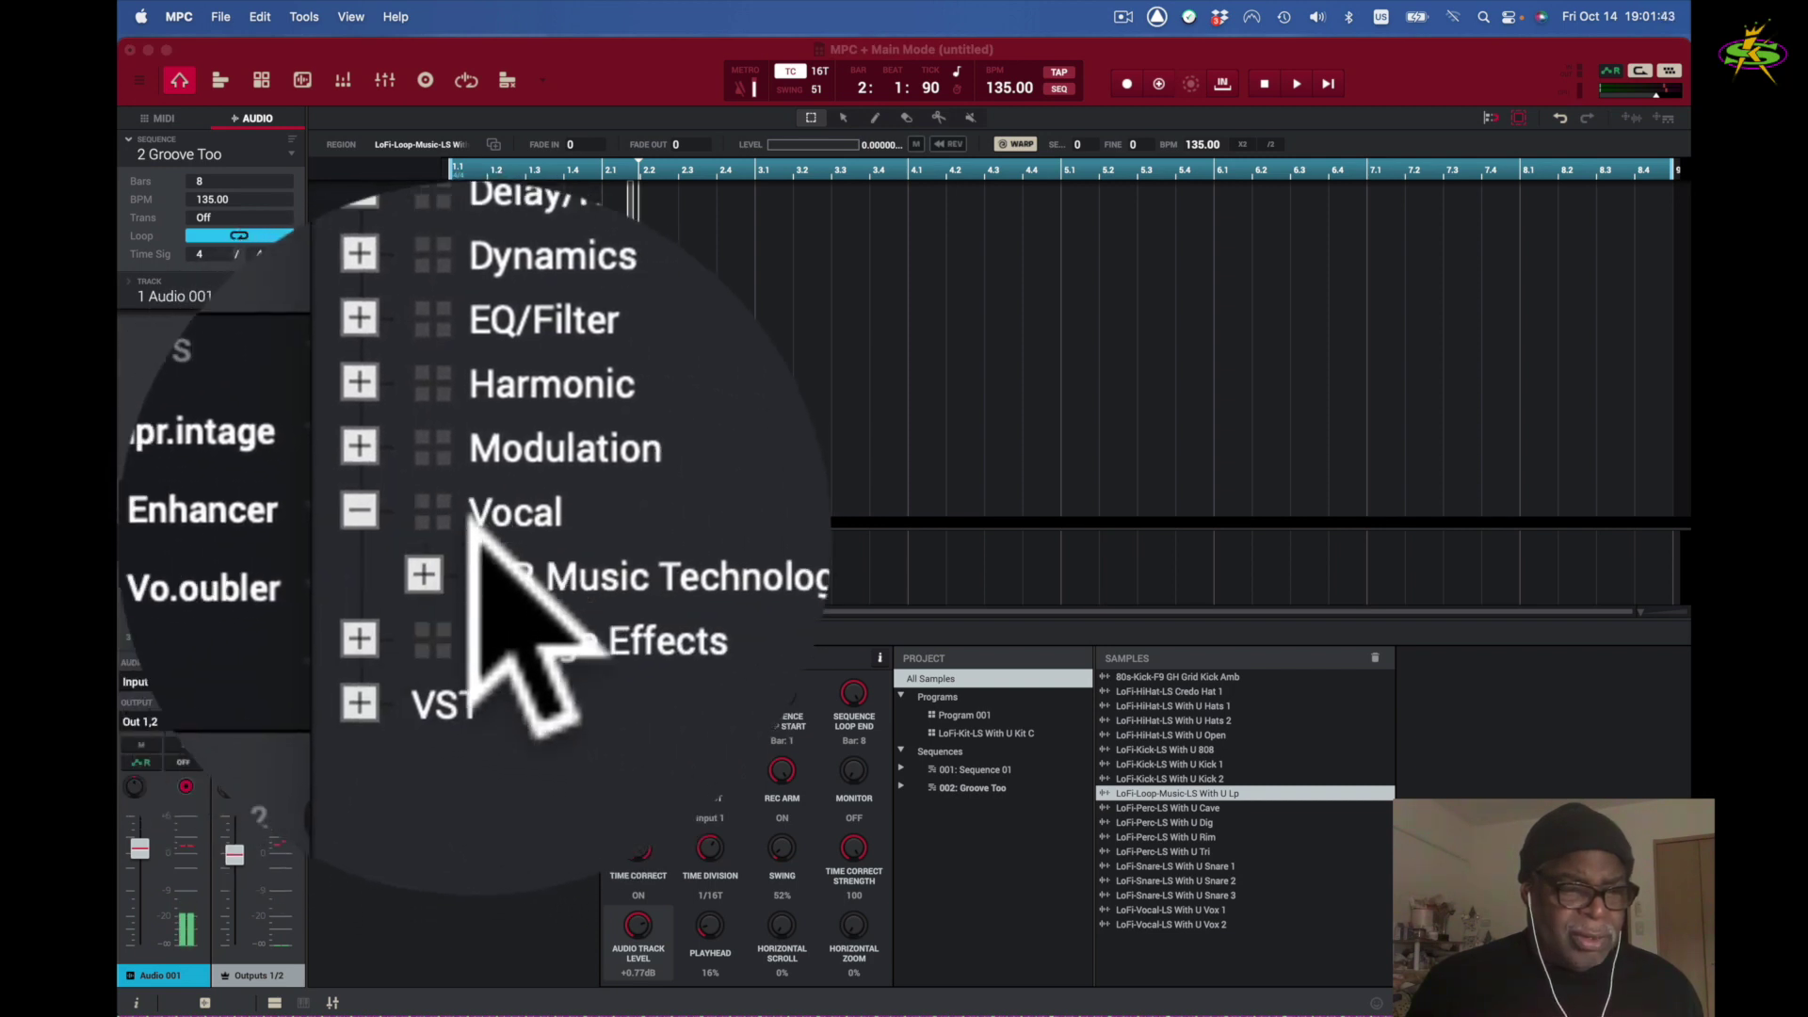
click(471, 566)
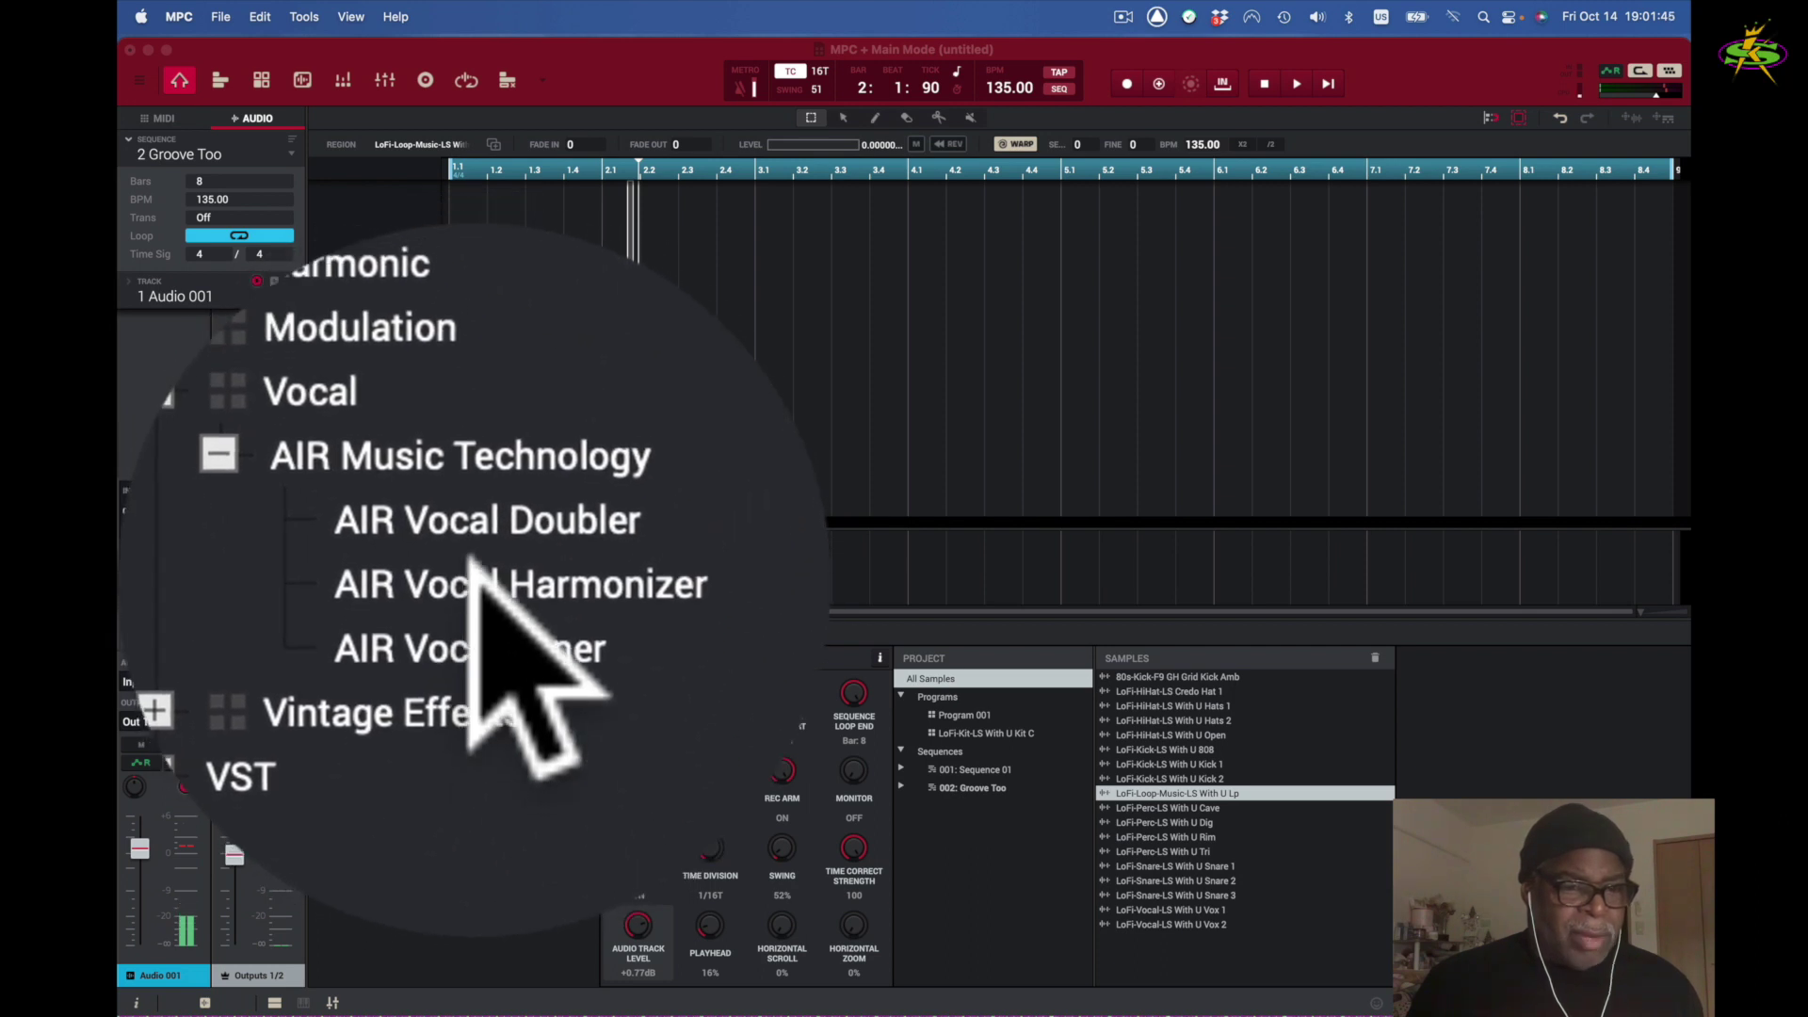
double_click(485, 570)
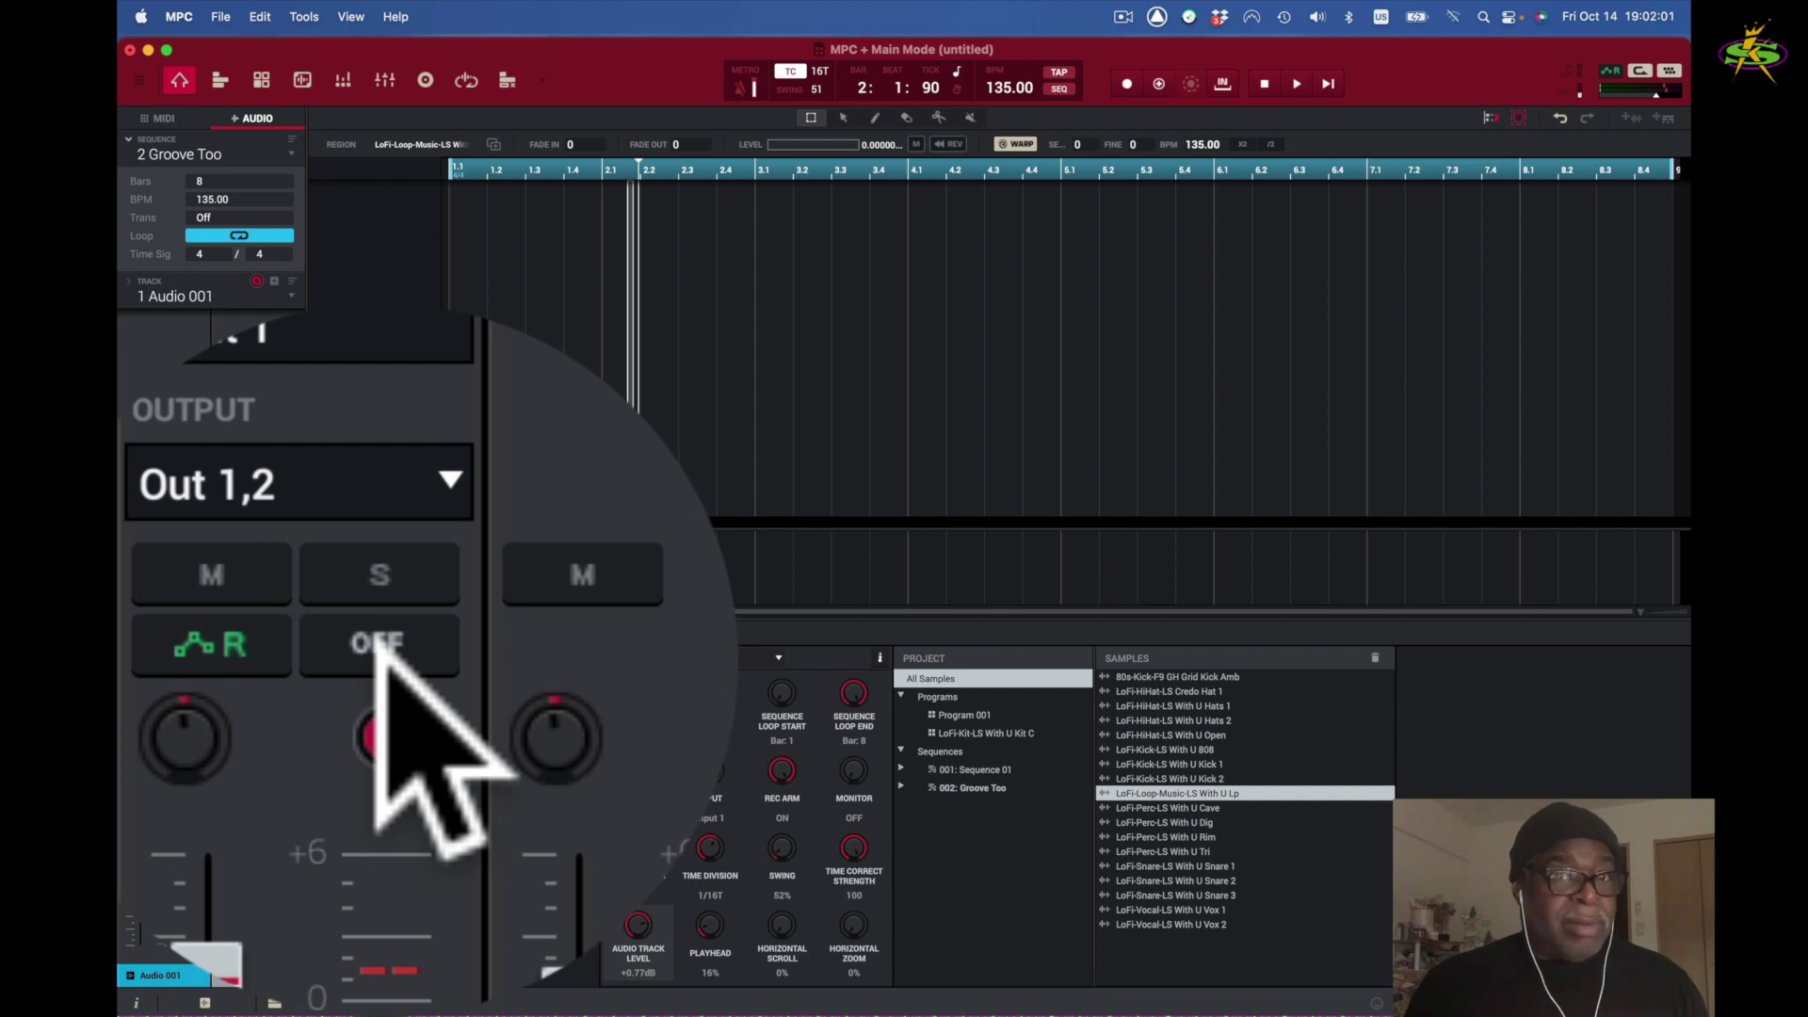
Step: Set the input monitoring of Audio 001 to In and lower the track volume to about -9 dB
click(379, 648)
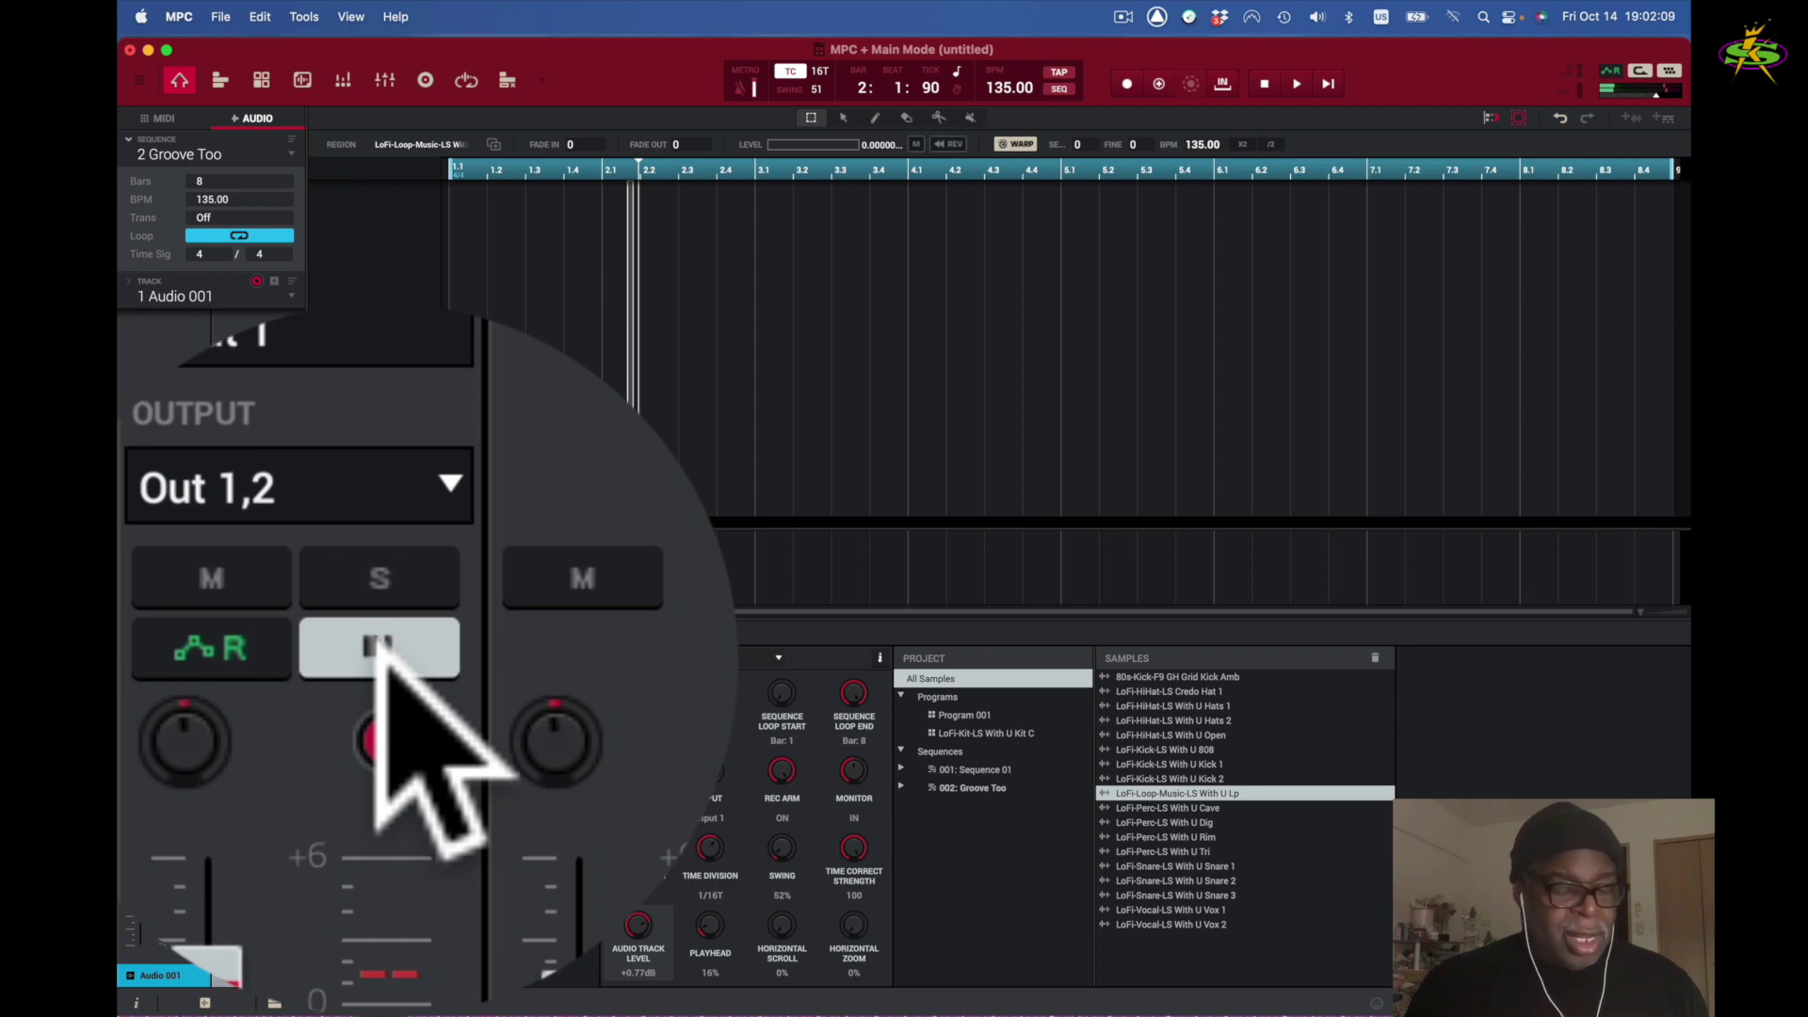
drag(188, 646, 189, 702)
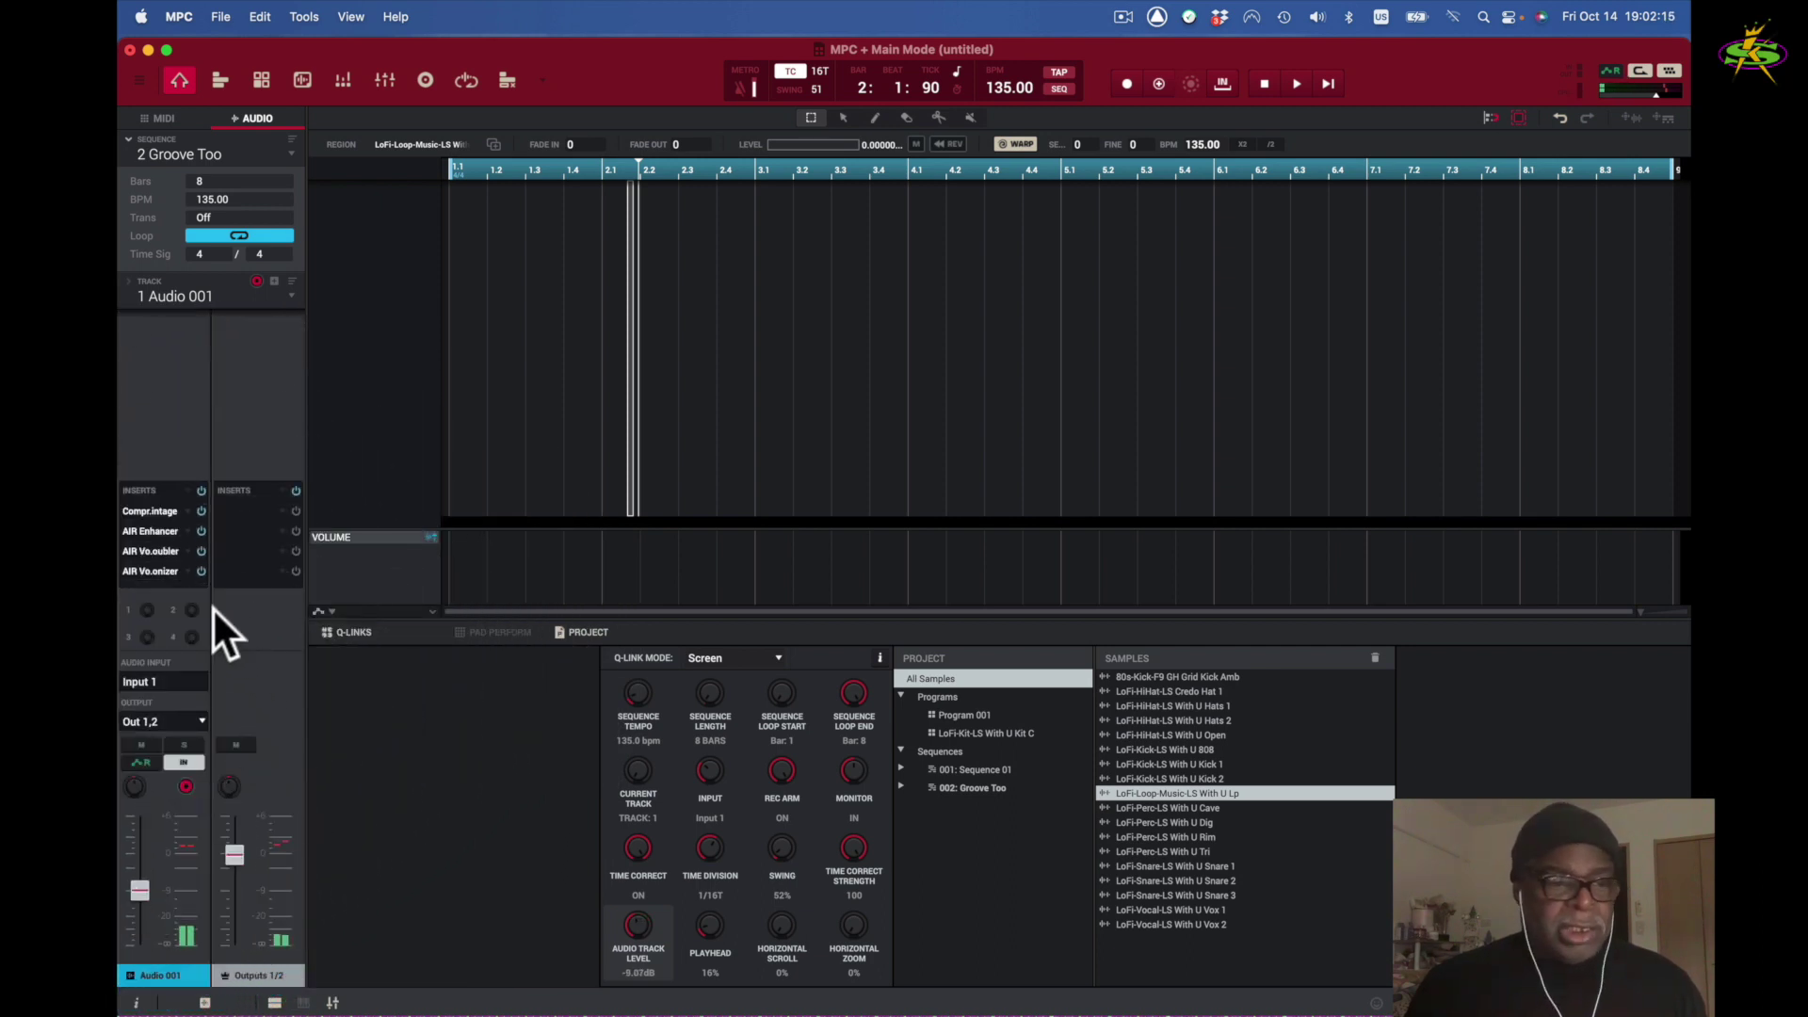
Step: Bypass all four insert effects on Audio 001 and raise the track volume to about -0.4 dB
click(186, 569)
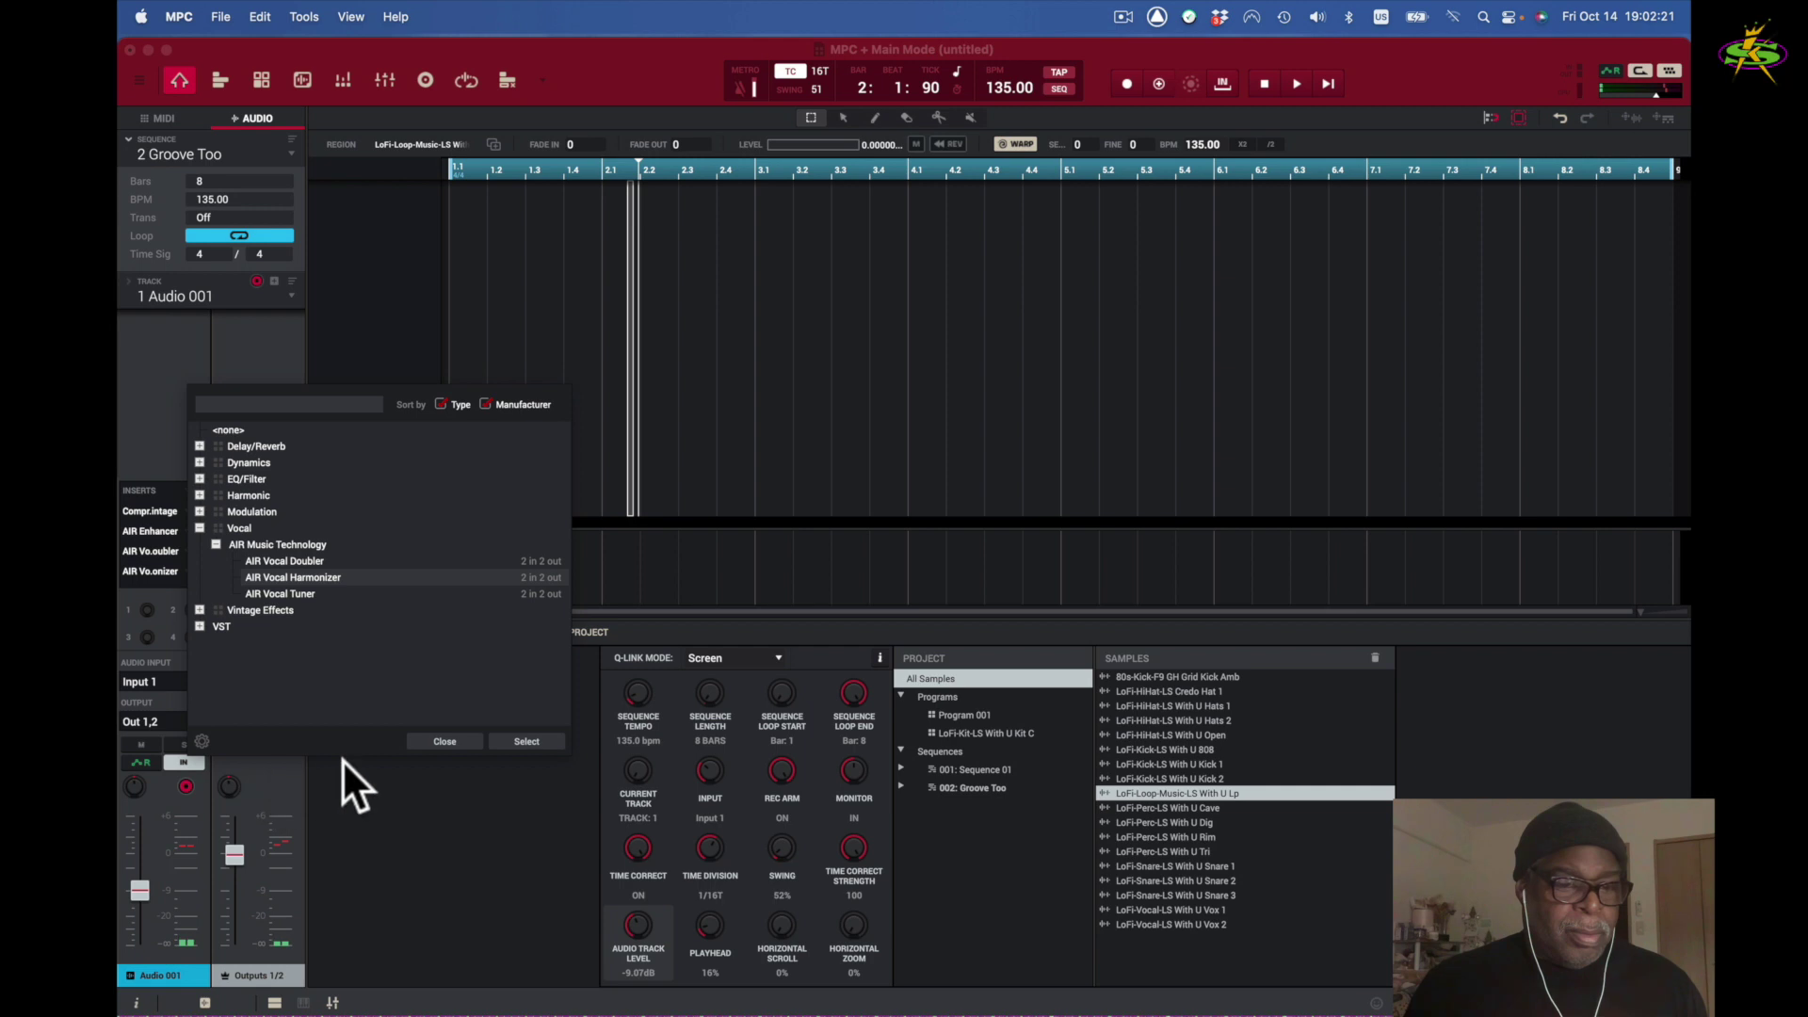
click(445, 741)
click(201, 570)
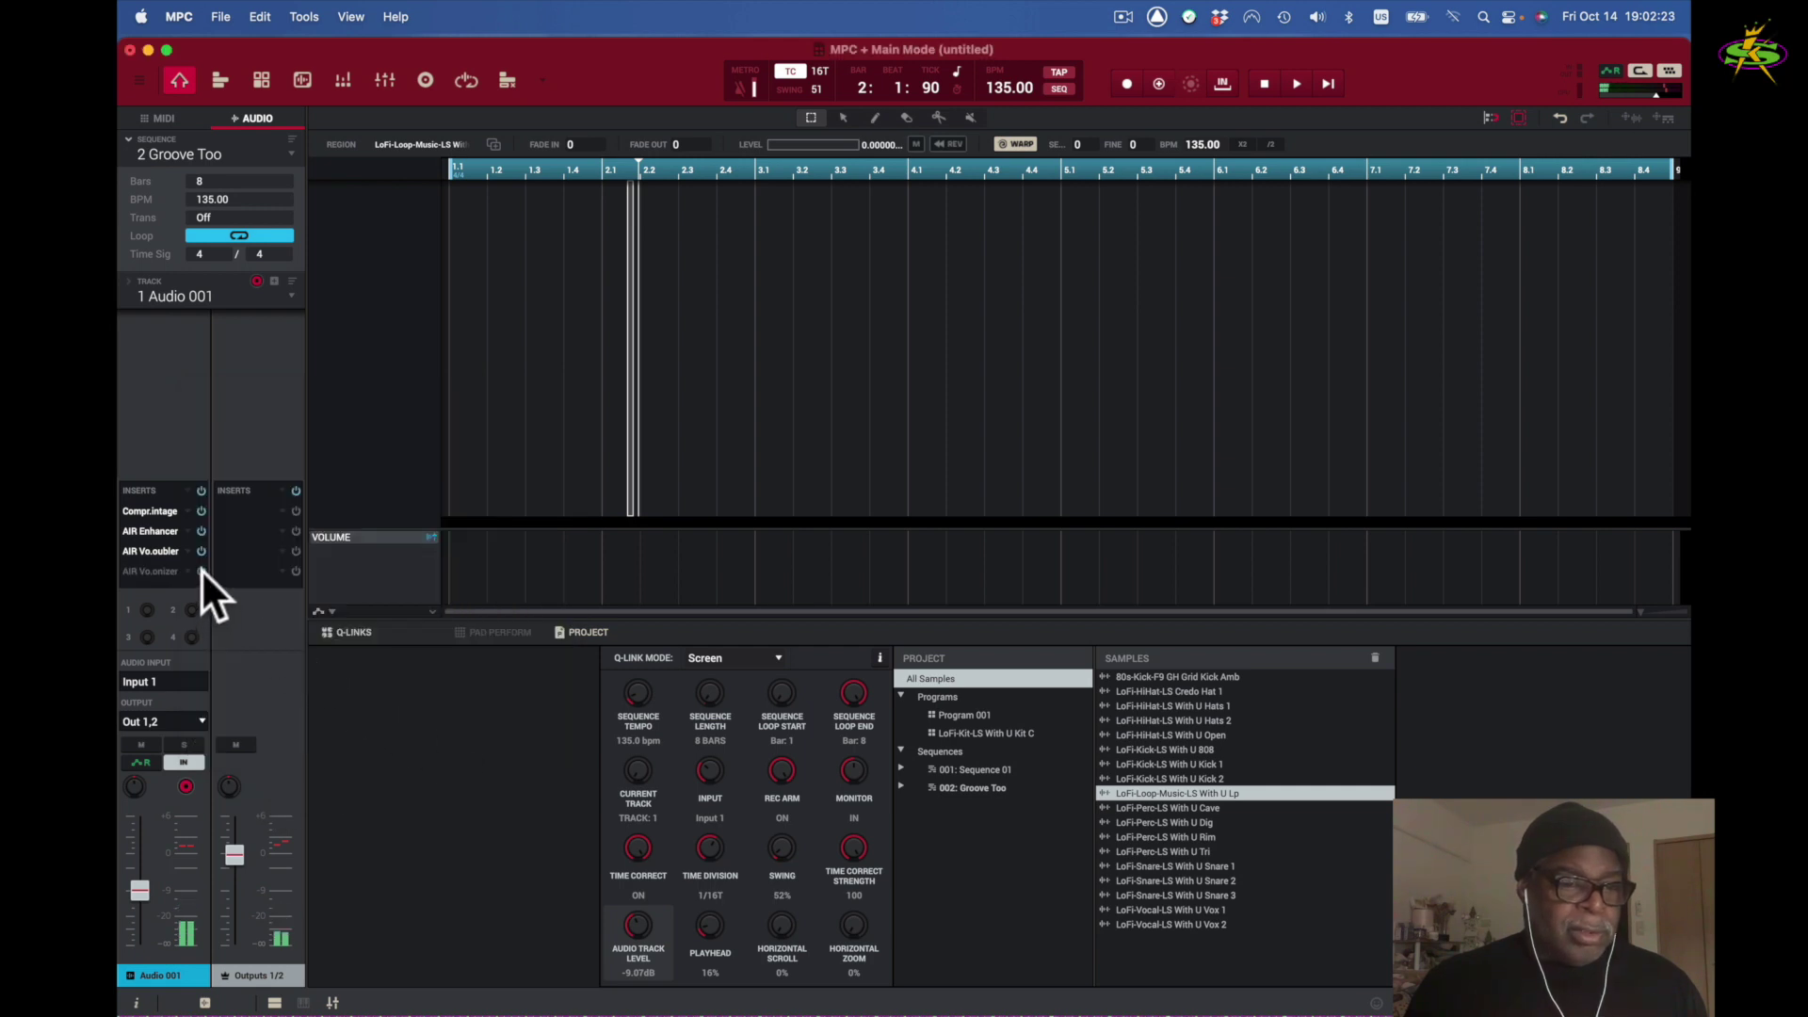
click(200, 550)
click(200, 531)
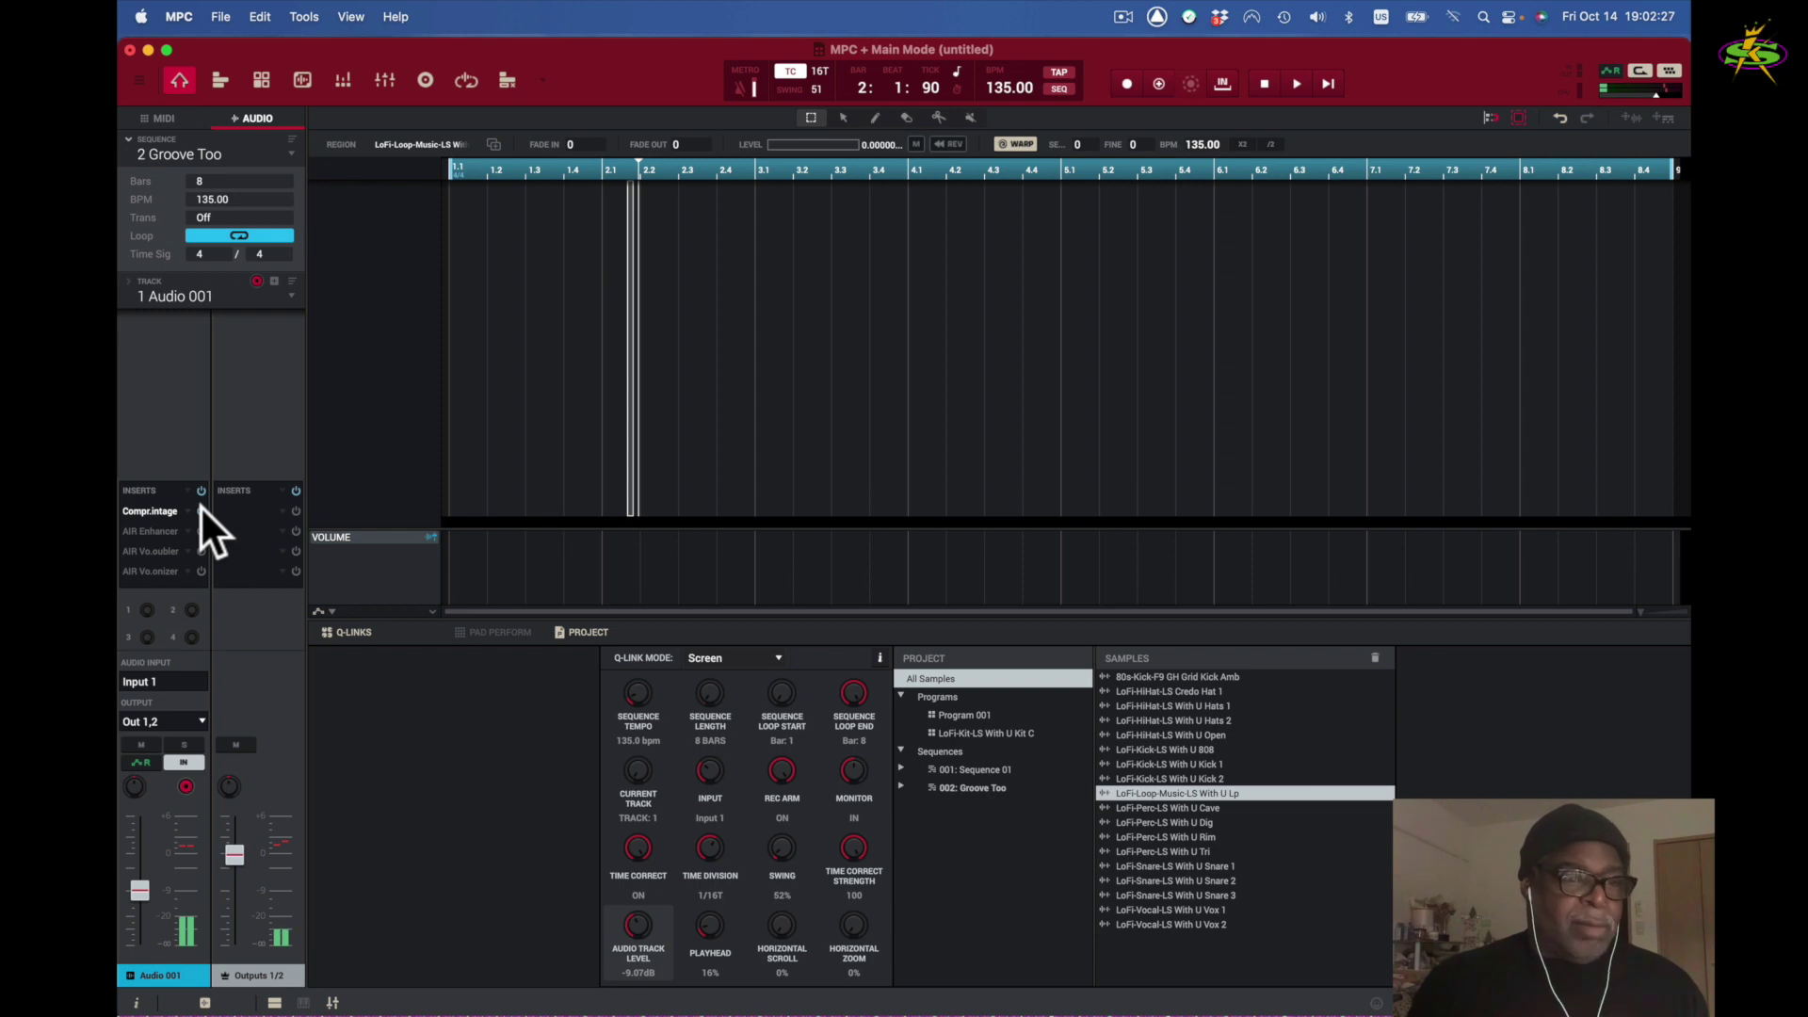
click(201, 510)
drag(138, 886, 138, 845)
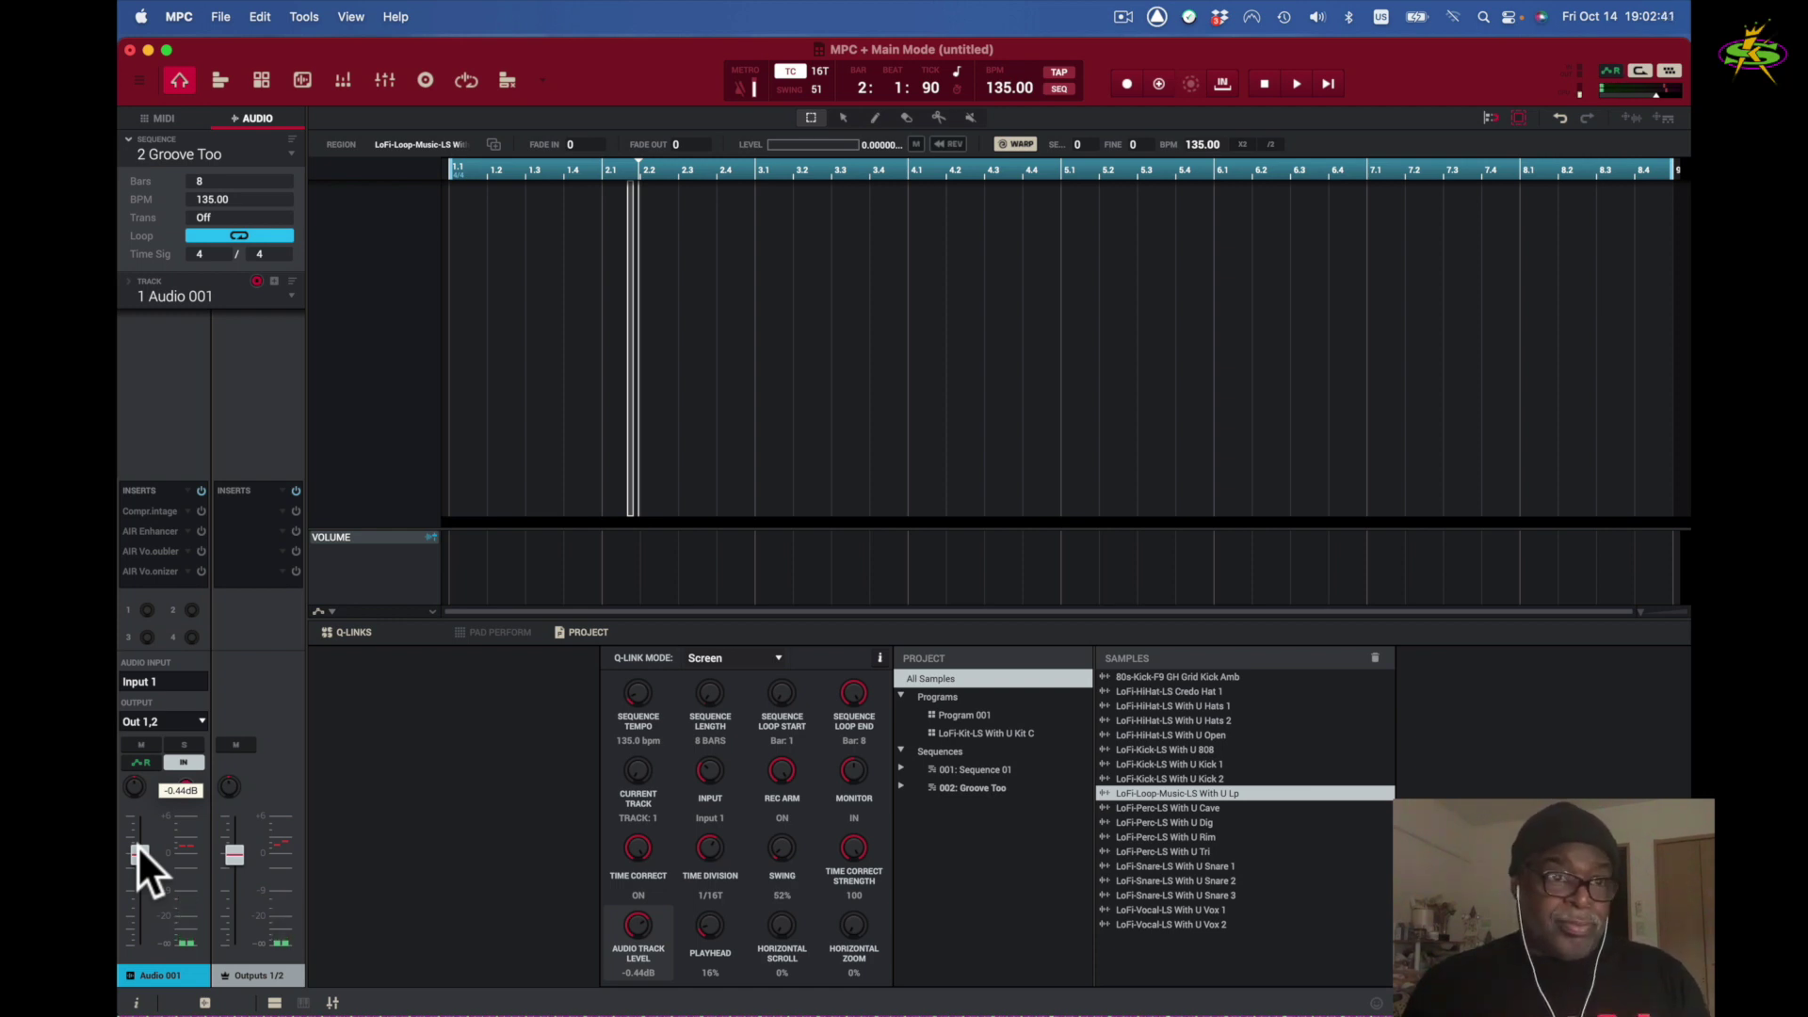
Step: Set the audio buffer size to 16 samples (0.3 ms) in the audio device preferences and confirm
click(181, 13)
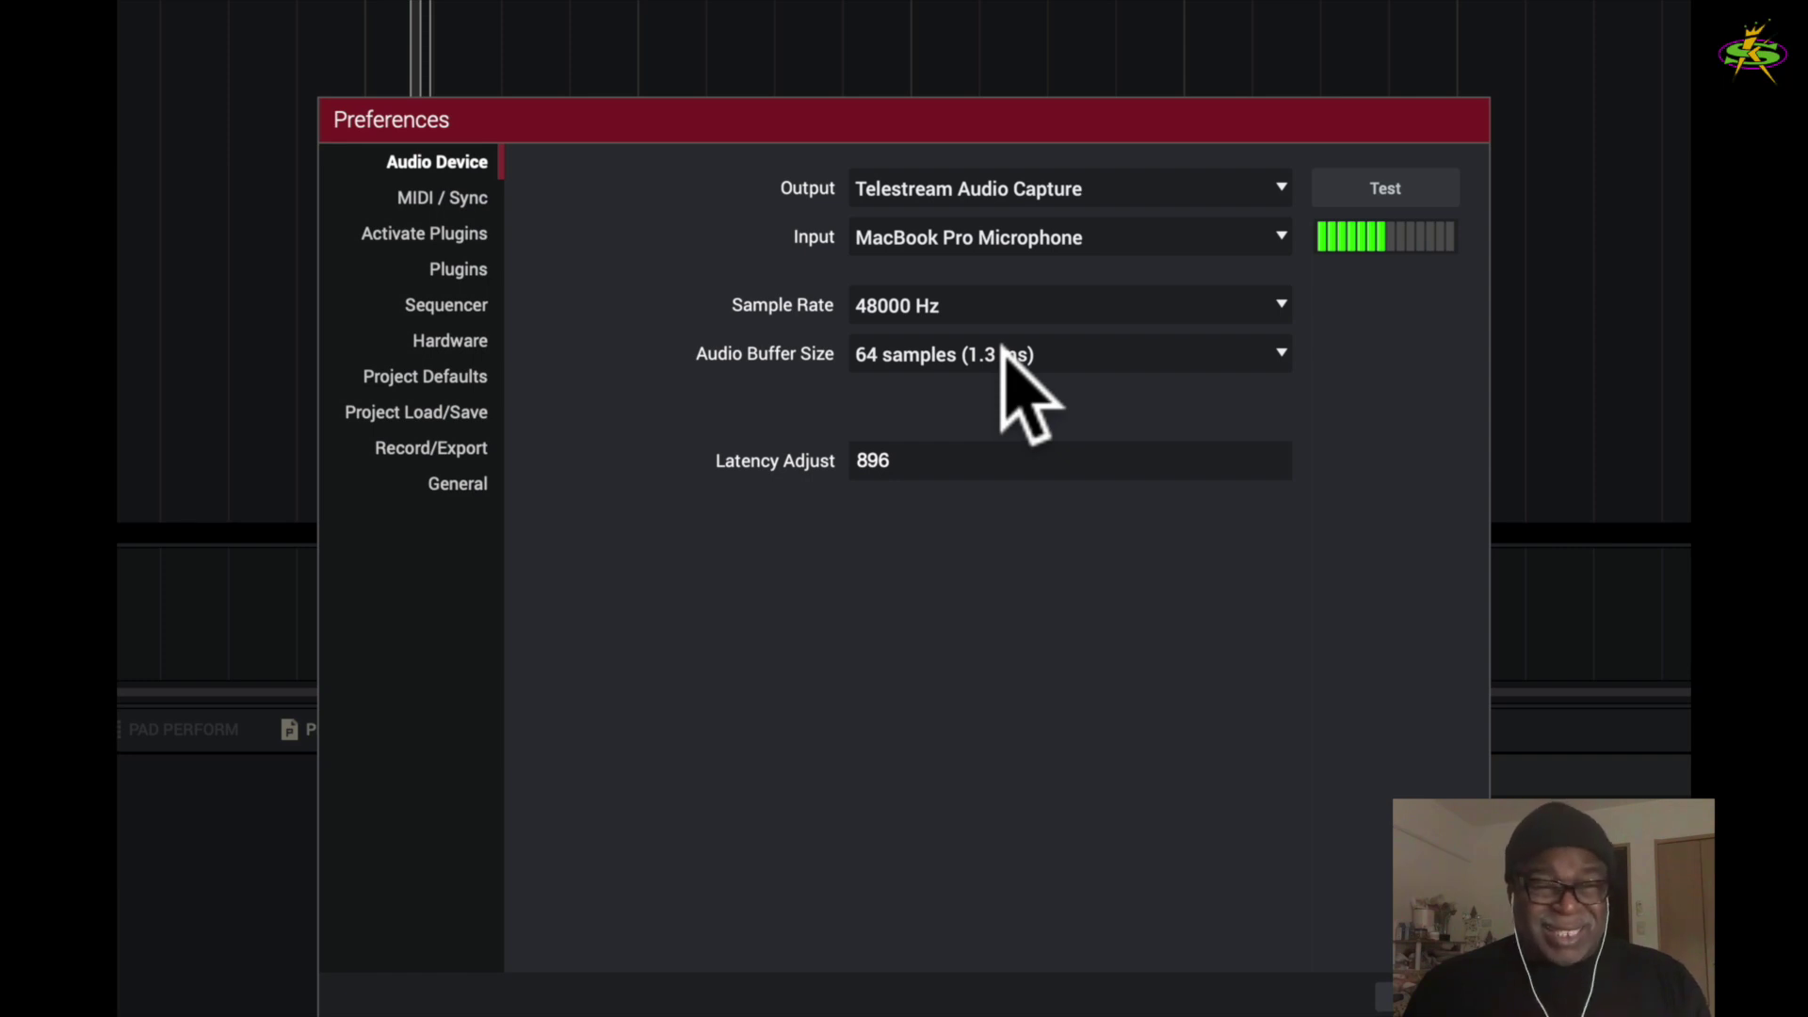
click(1279, 354)
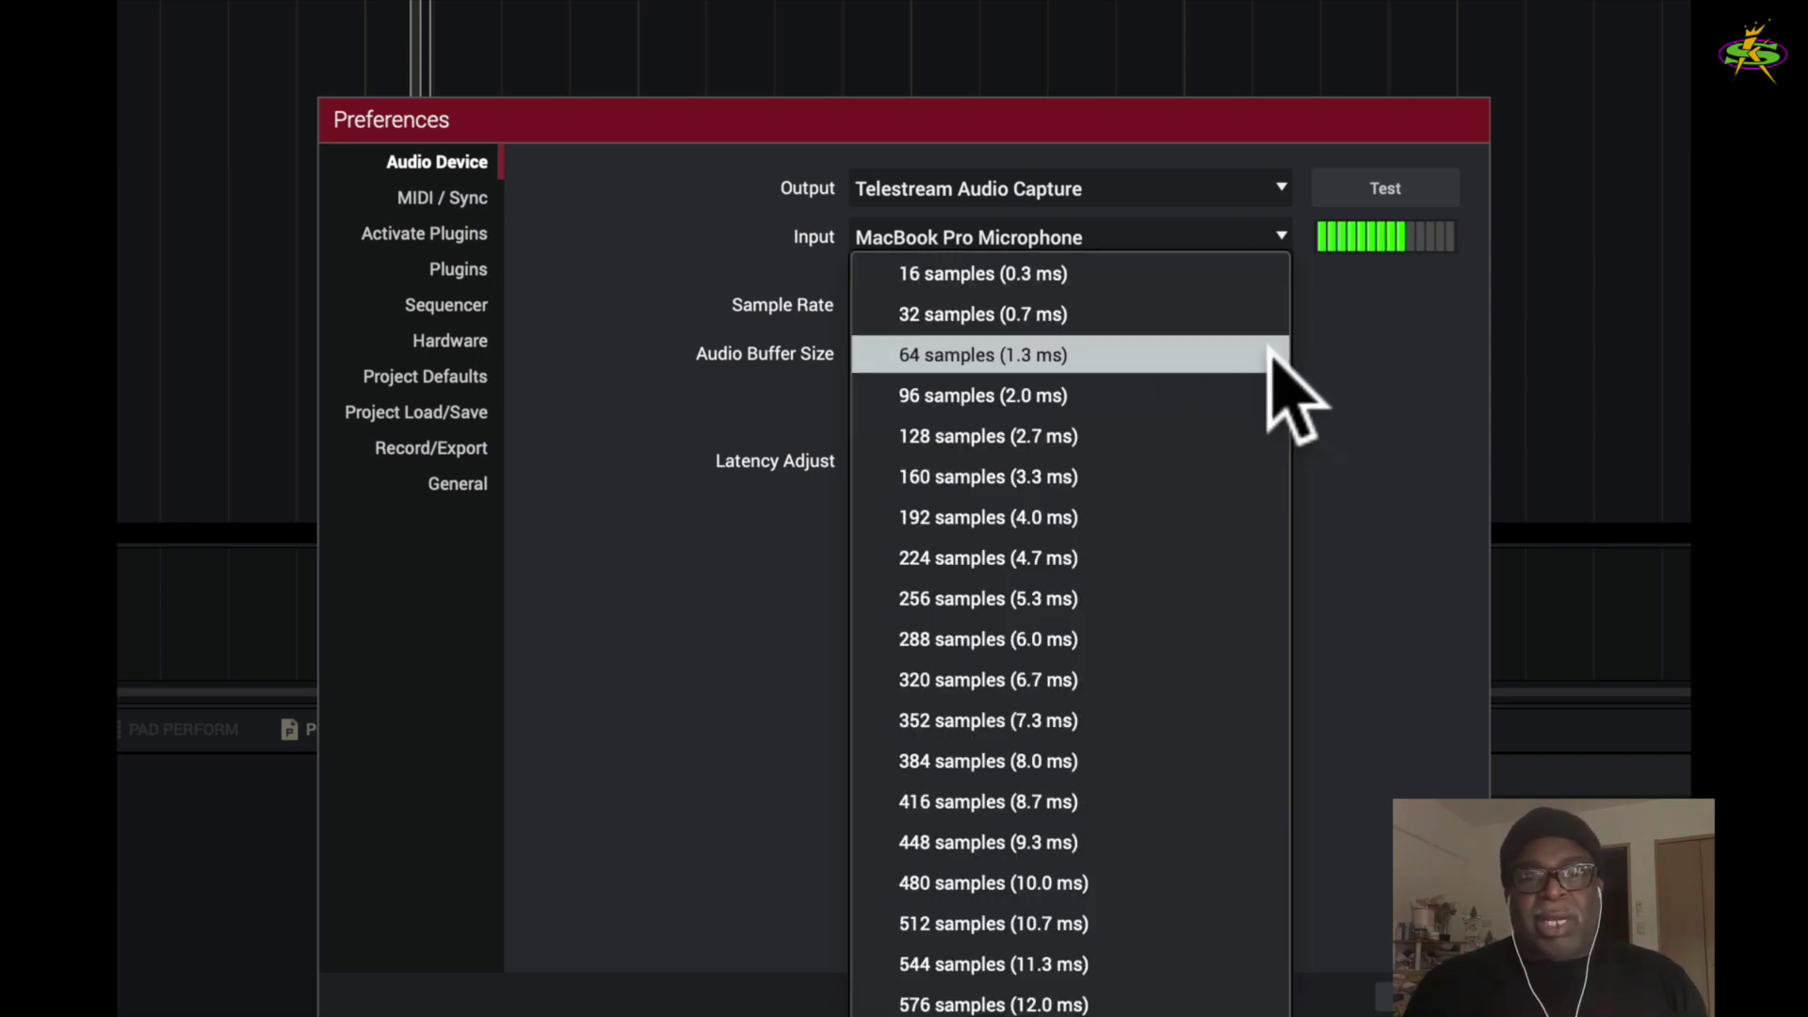
click(1185, 273)
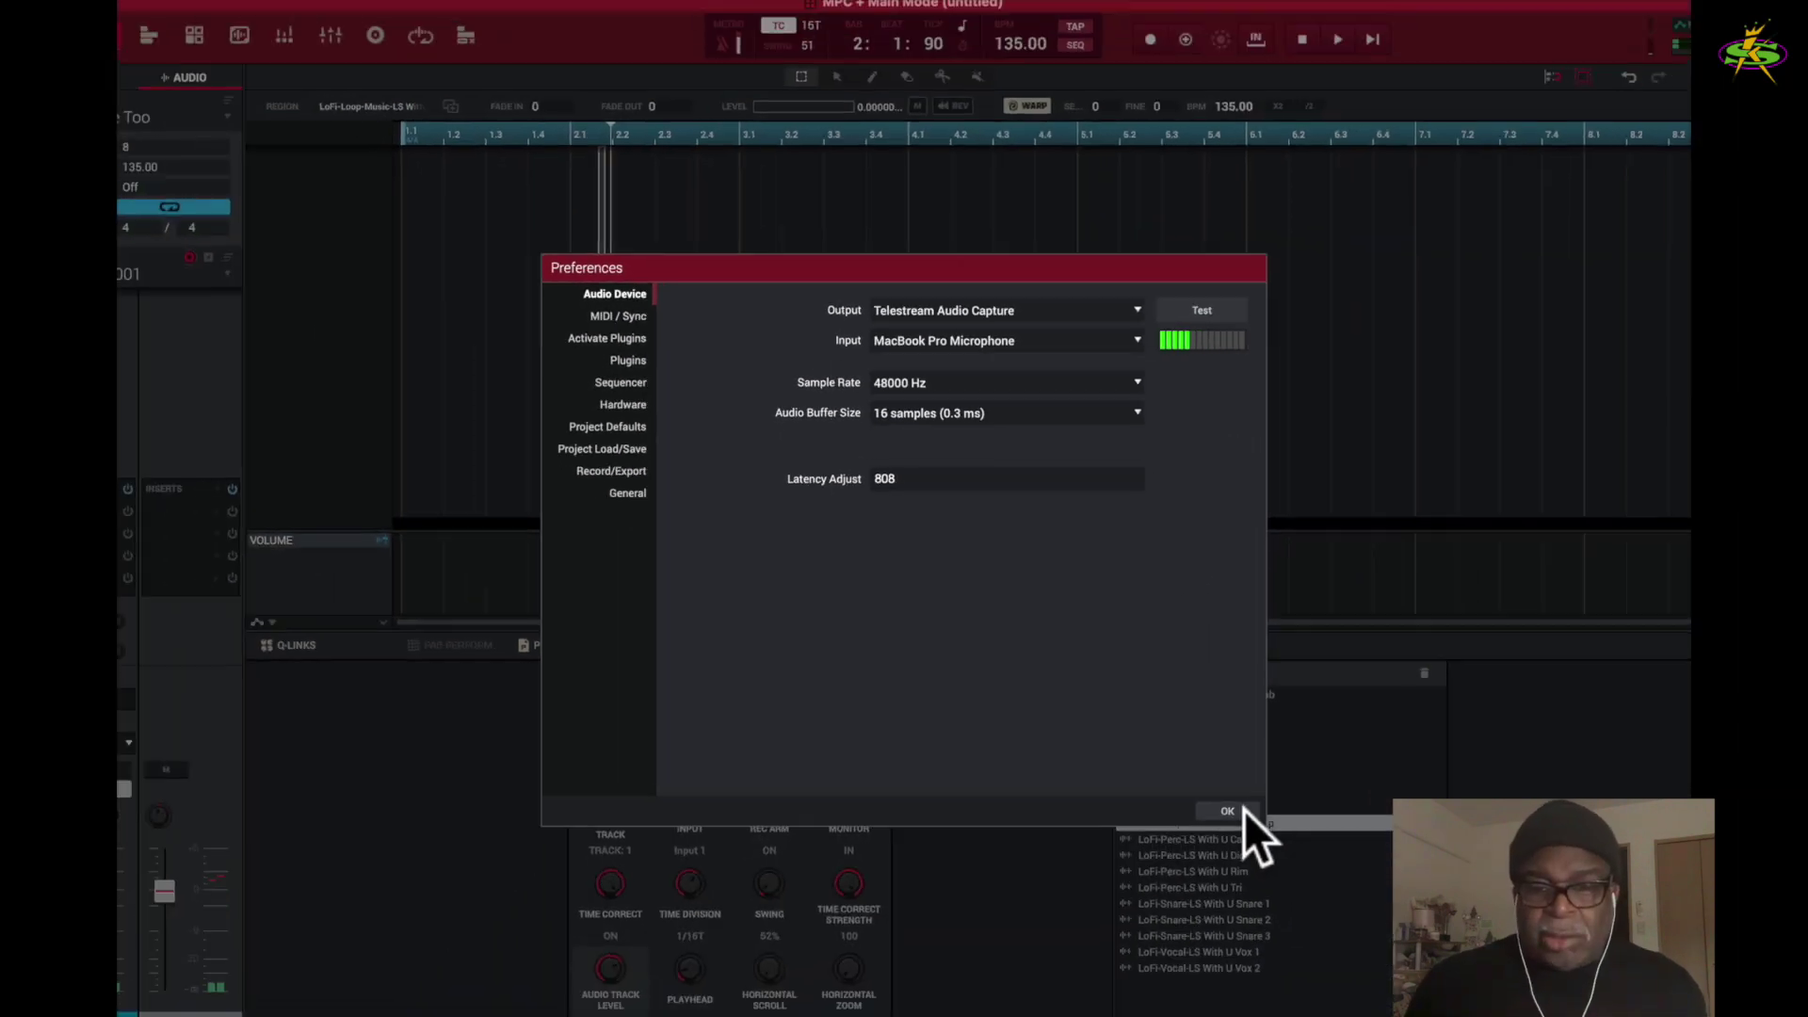
click(1431, 994)
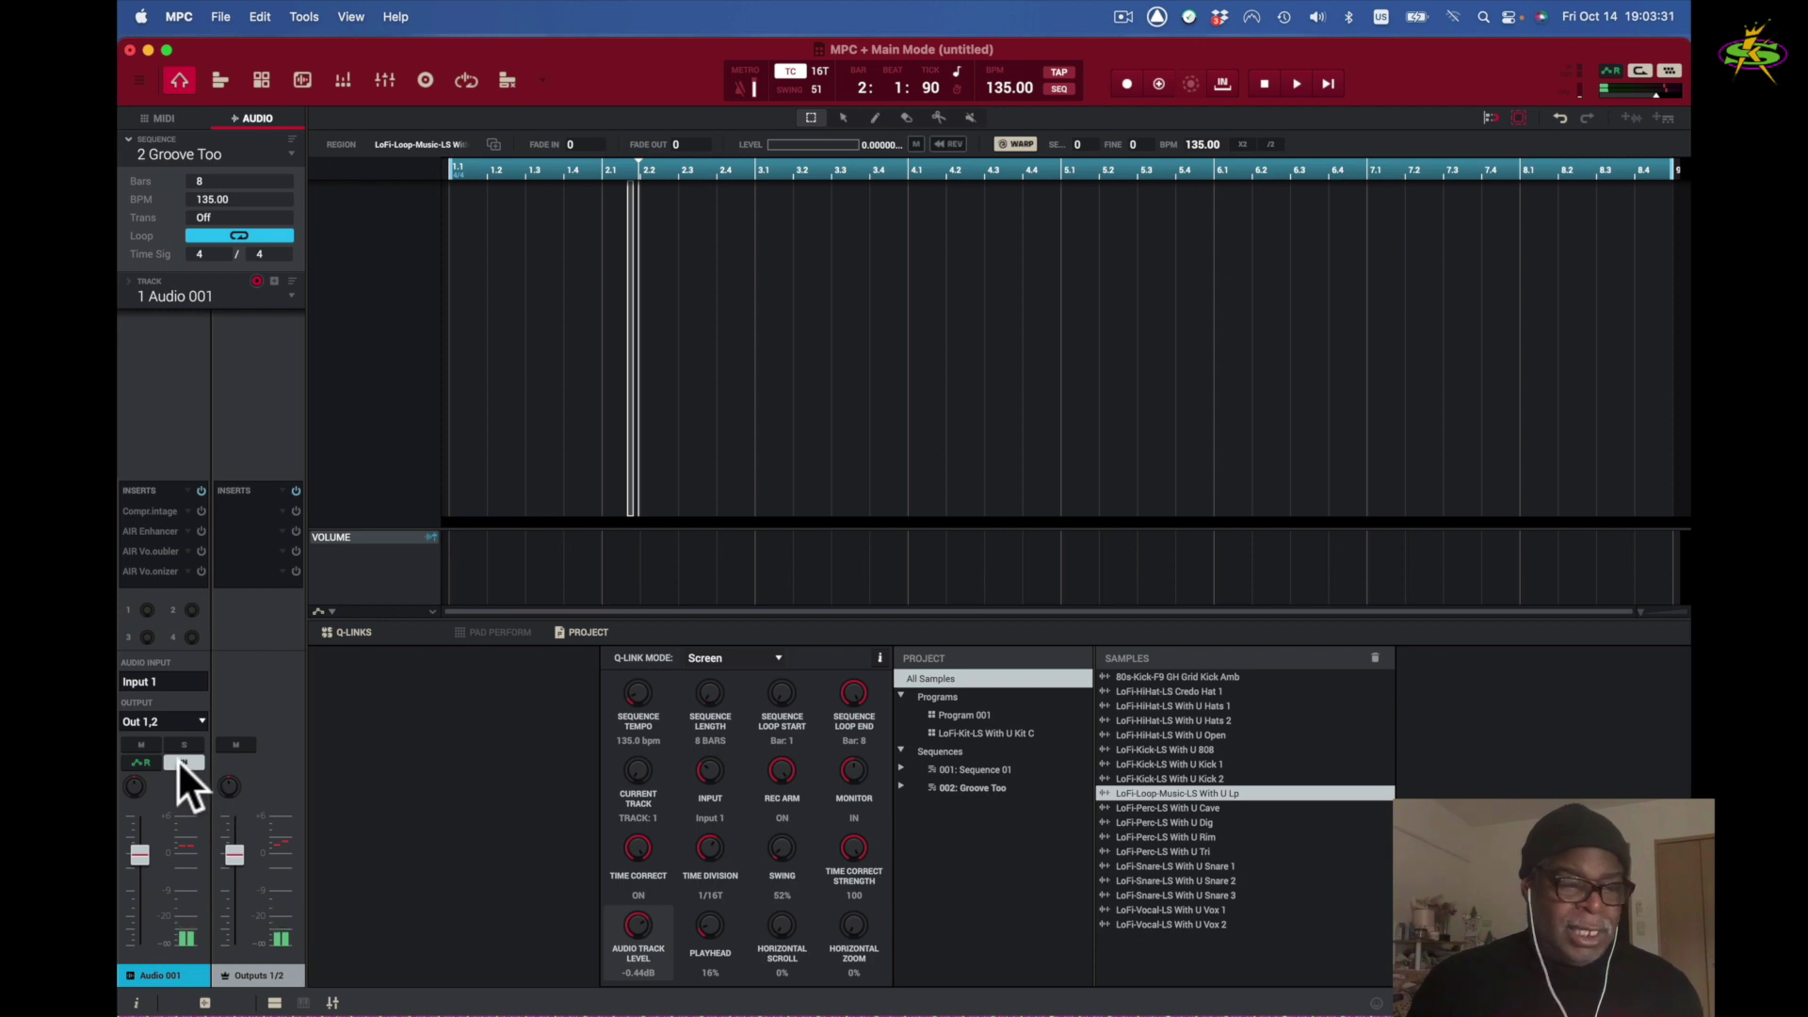
Step: Play the sequence briefly with monitoring set to In and record an eight-bar microphone take on Audio 001
key(space)
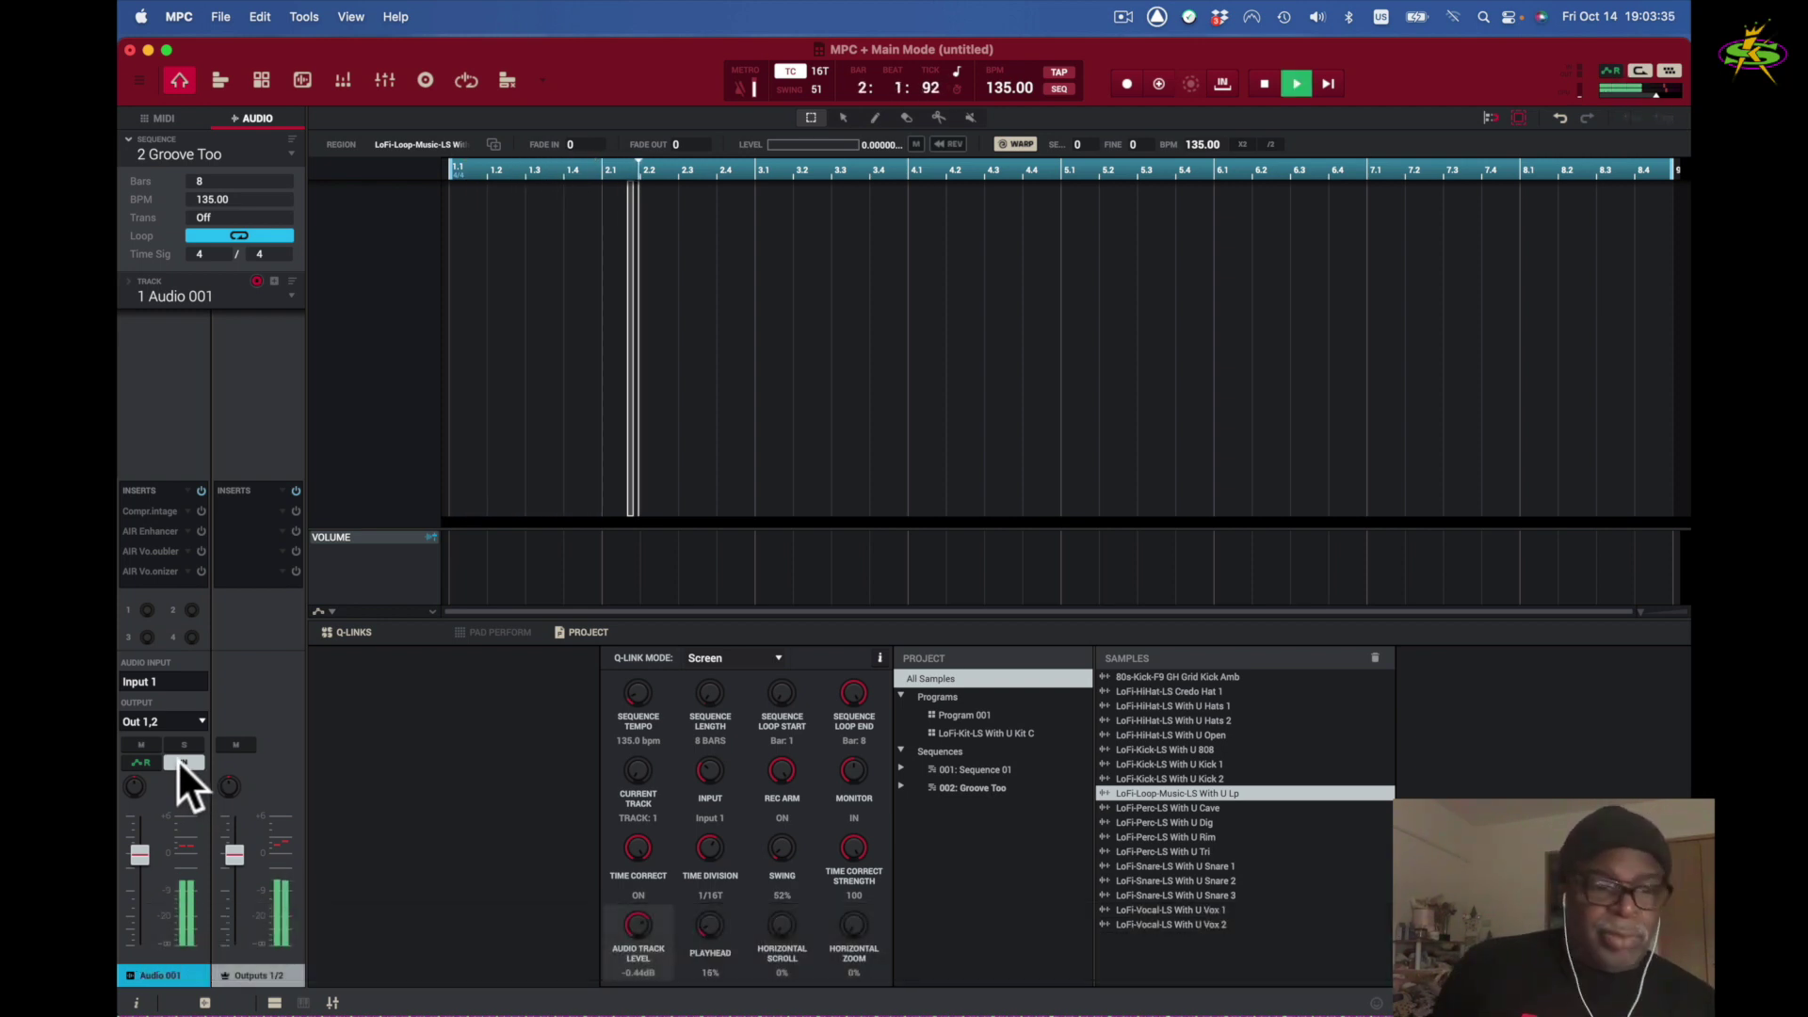
key(space)
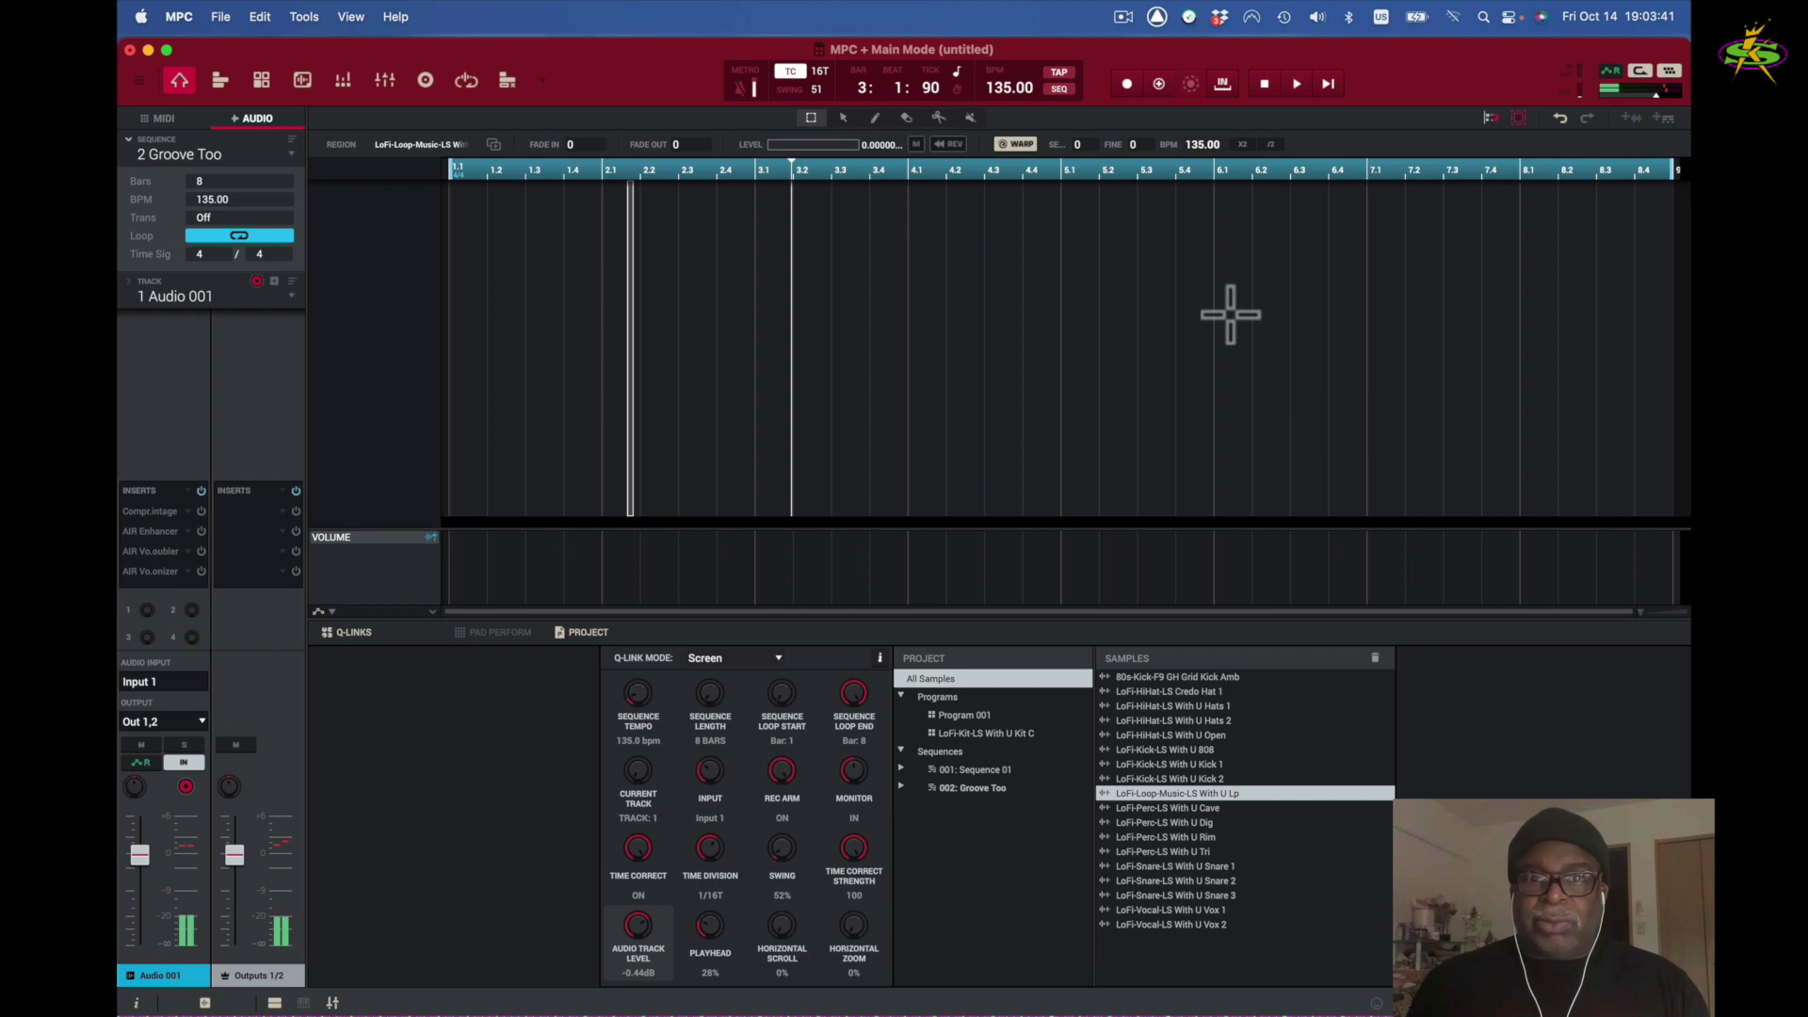
click(1124, 83)
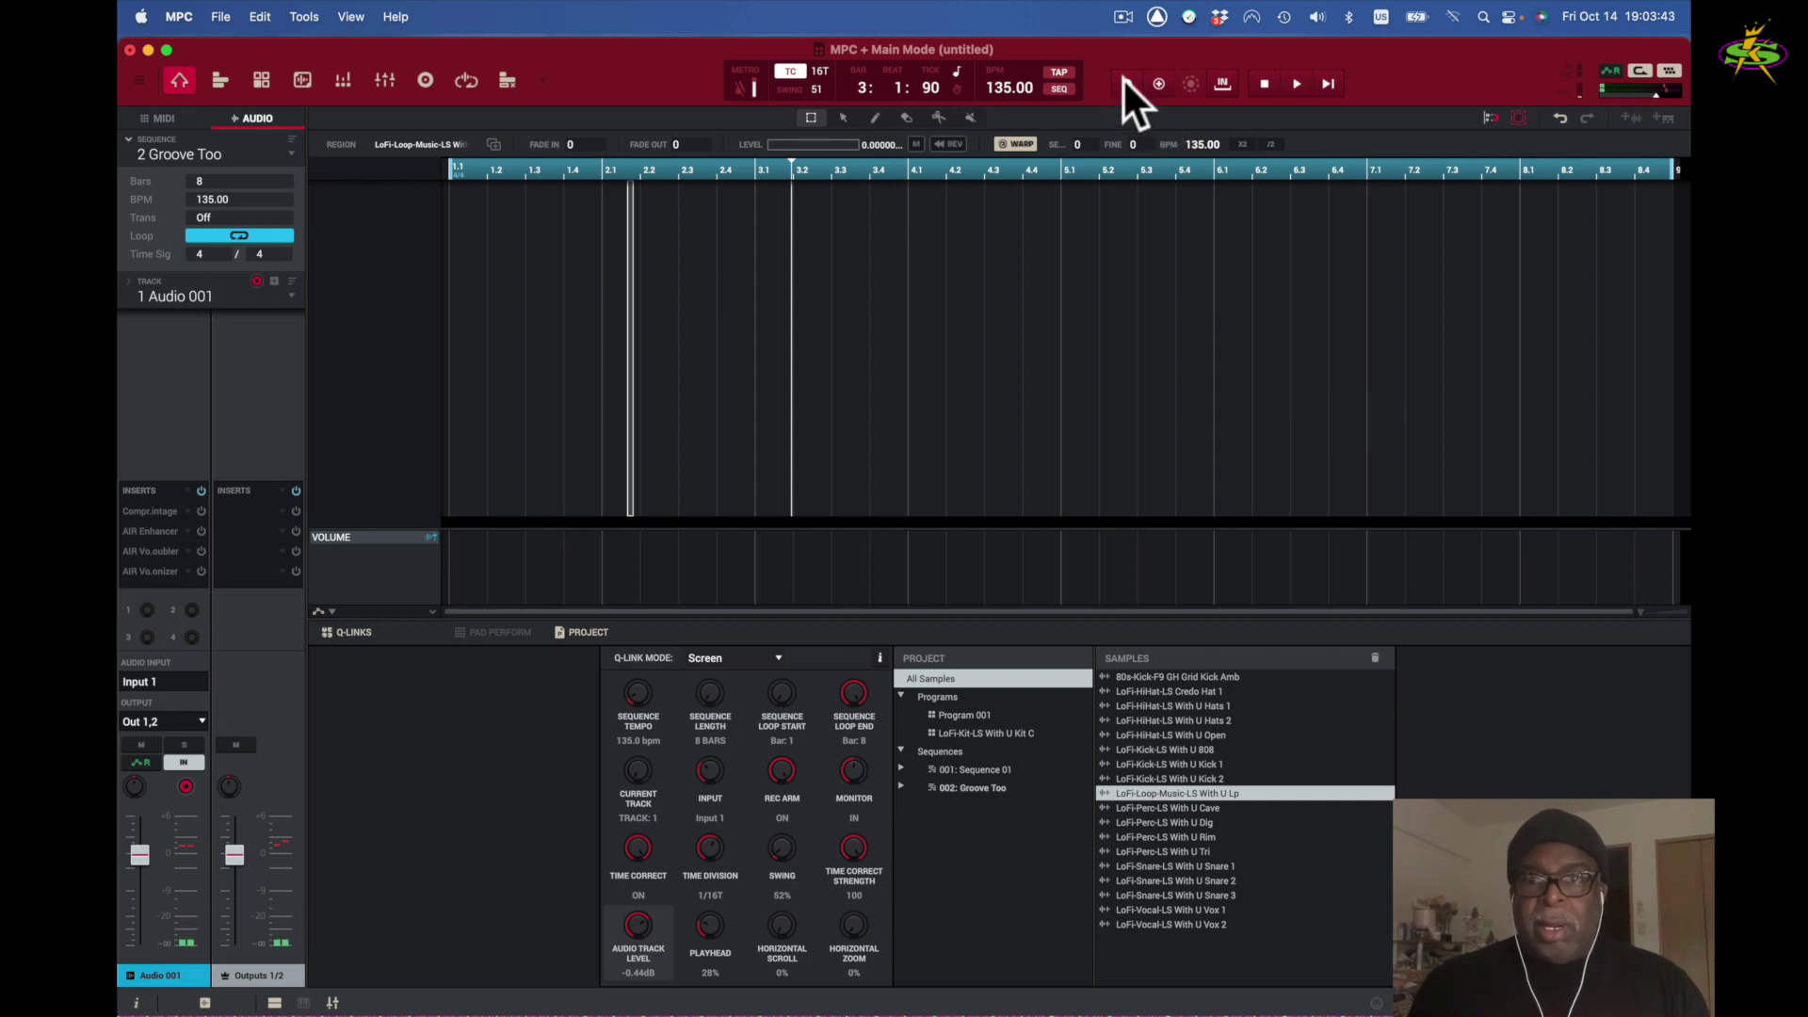
click(1326, 83)
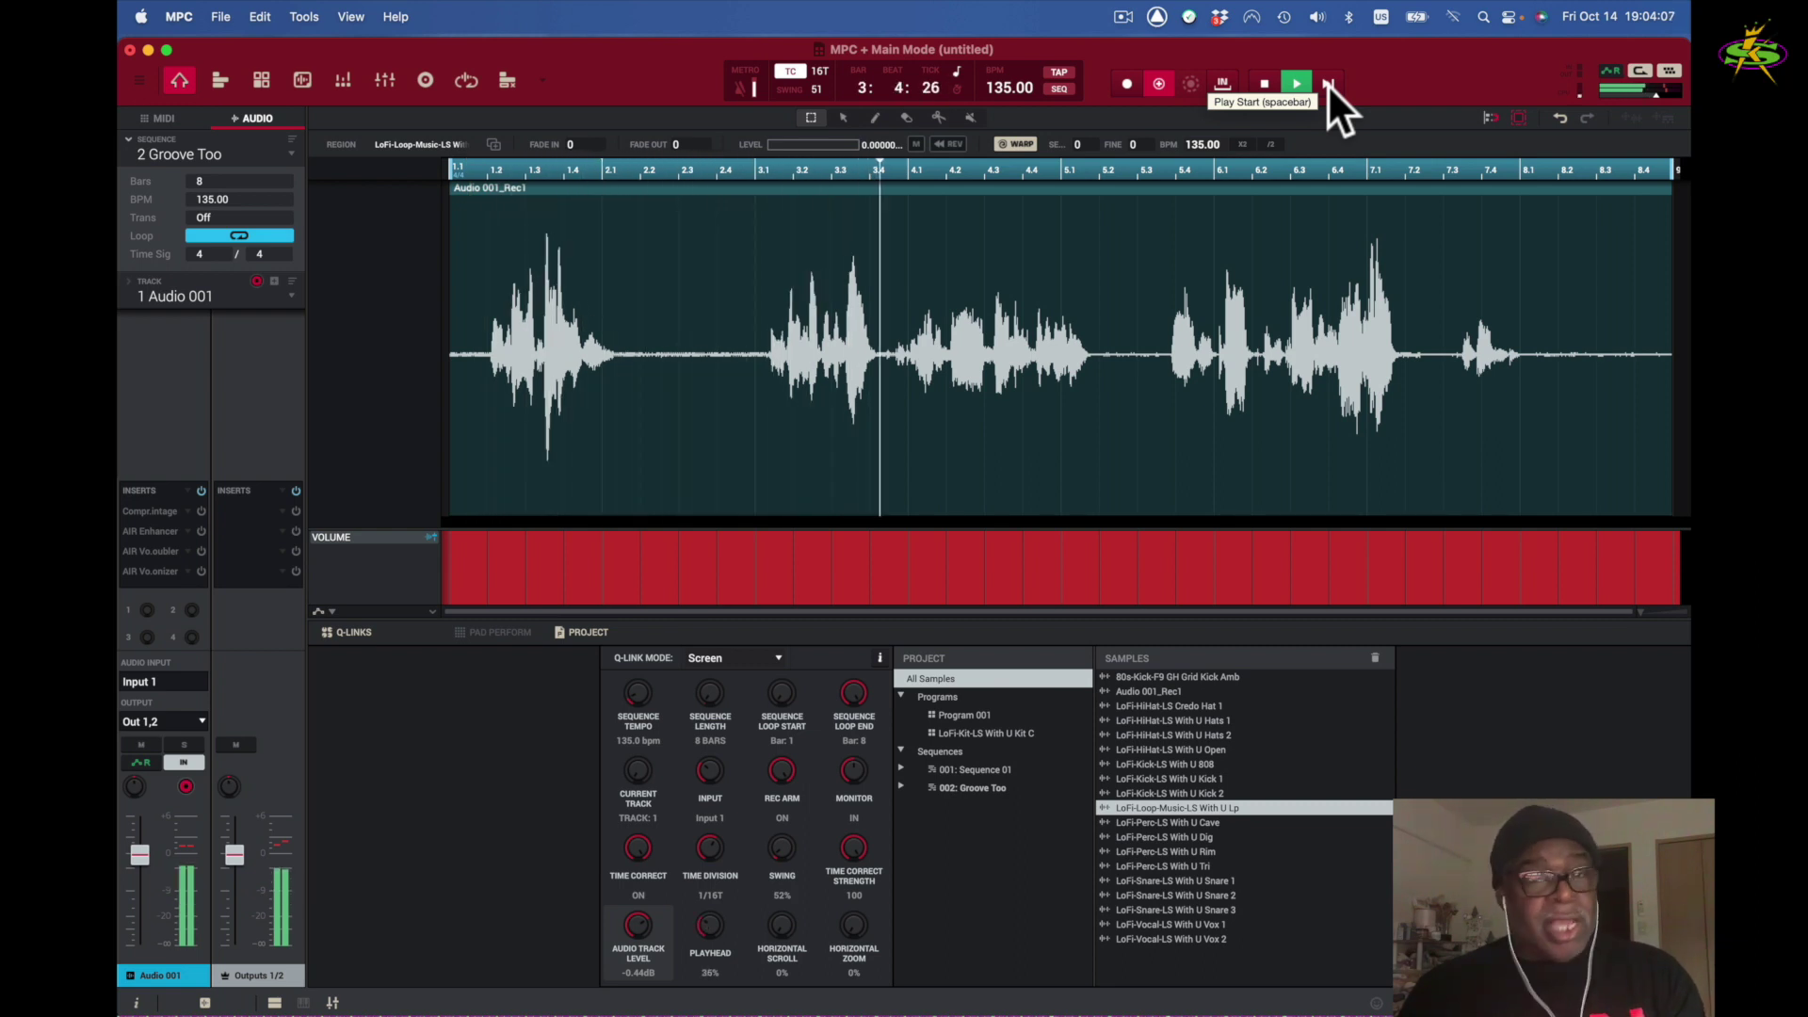
key(space)
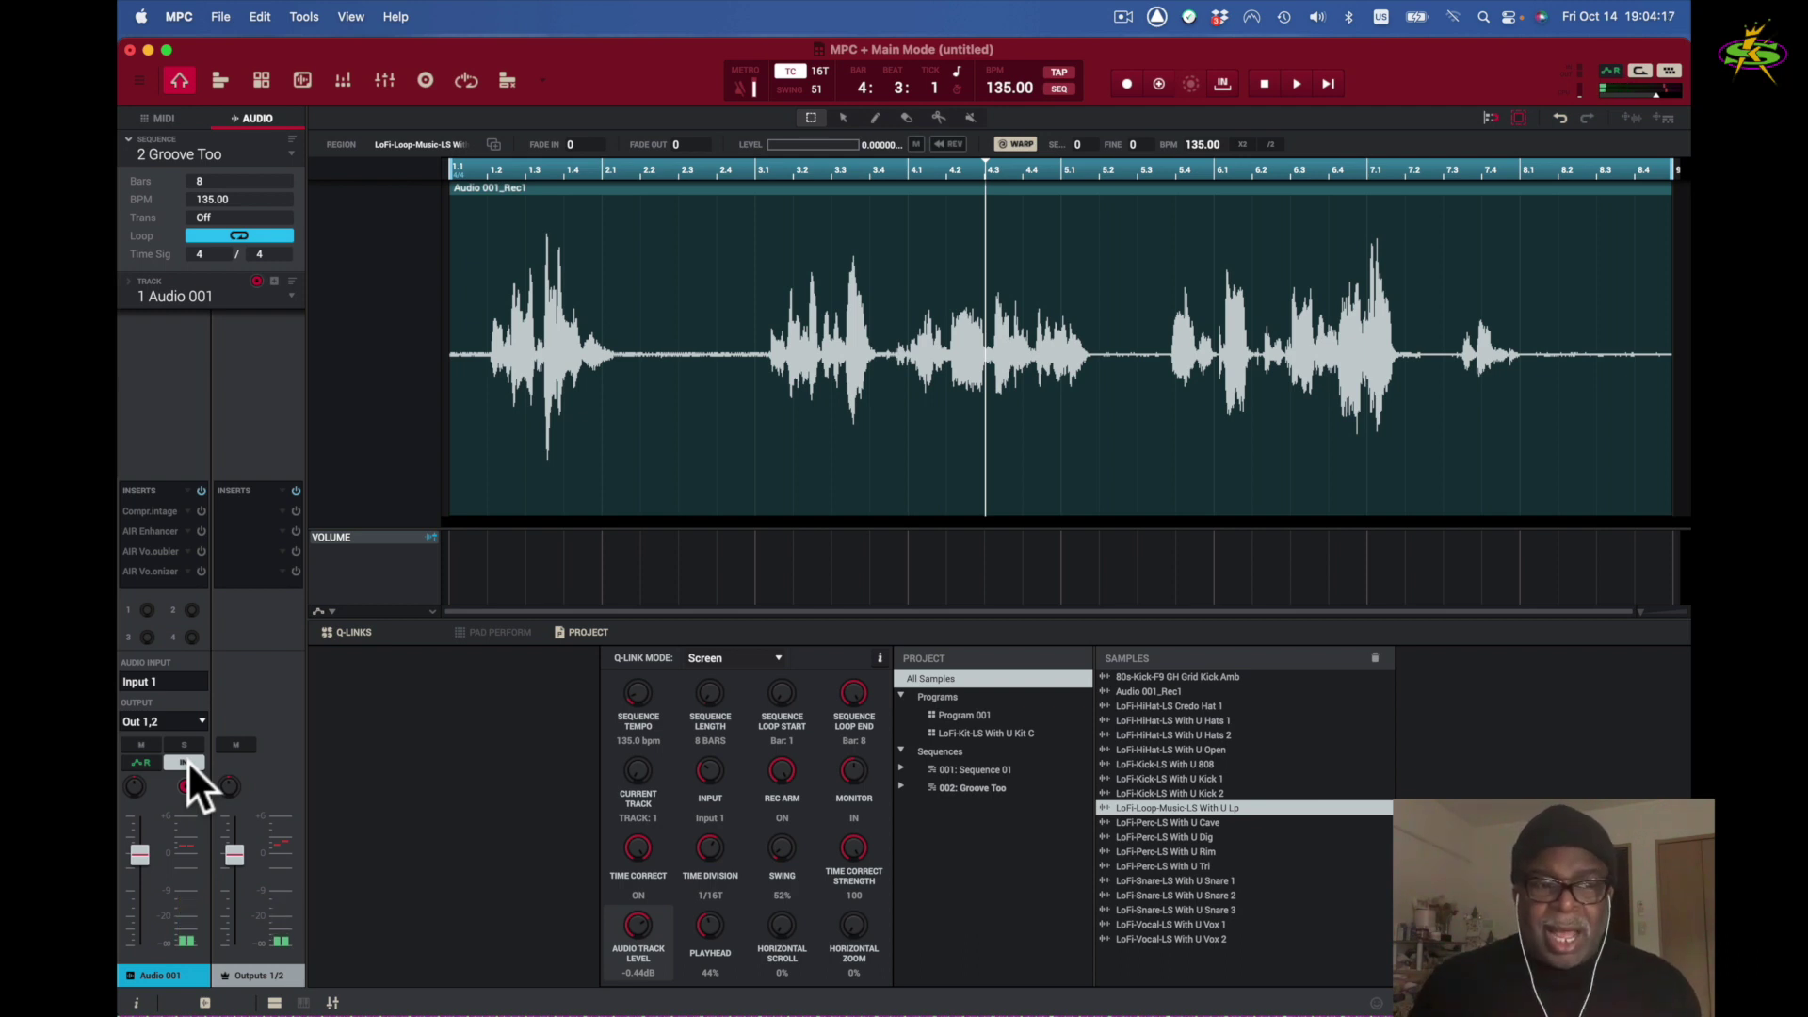
Step: Switch input monitoring off on Audio 001, play back the new take briefly, and undo the recording
click(189, 760)
key(space)
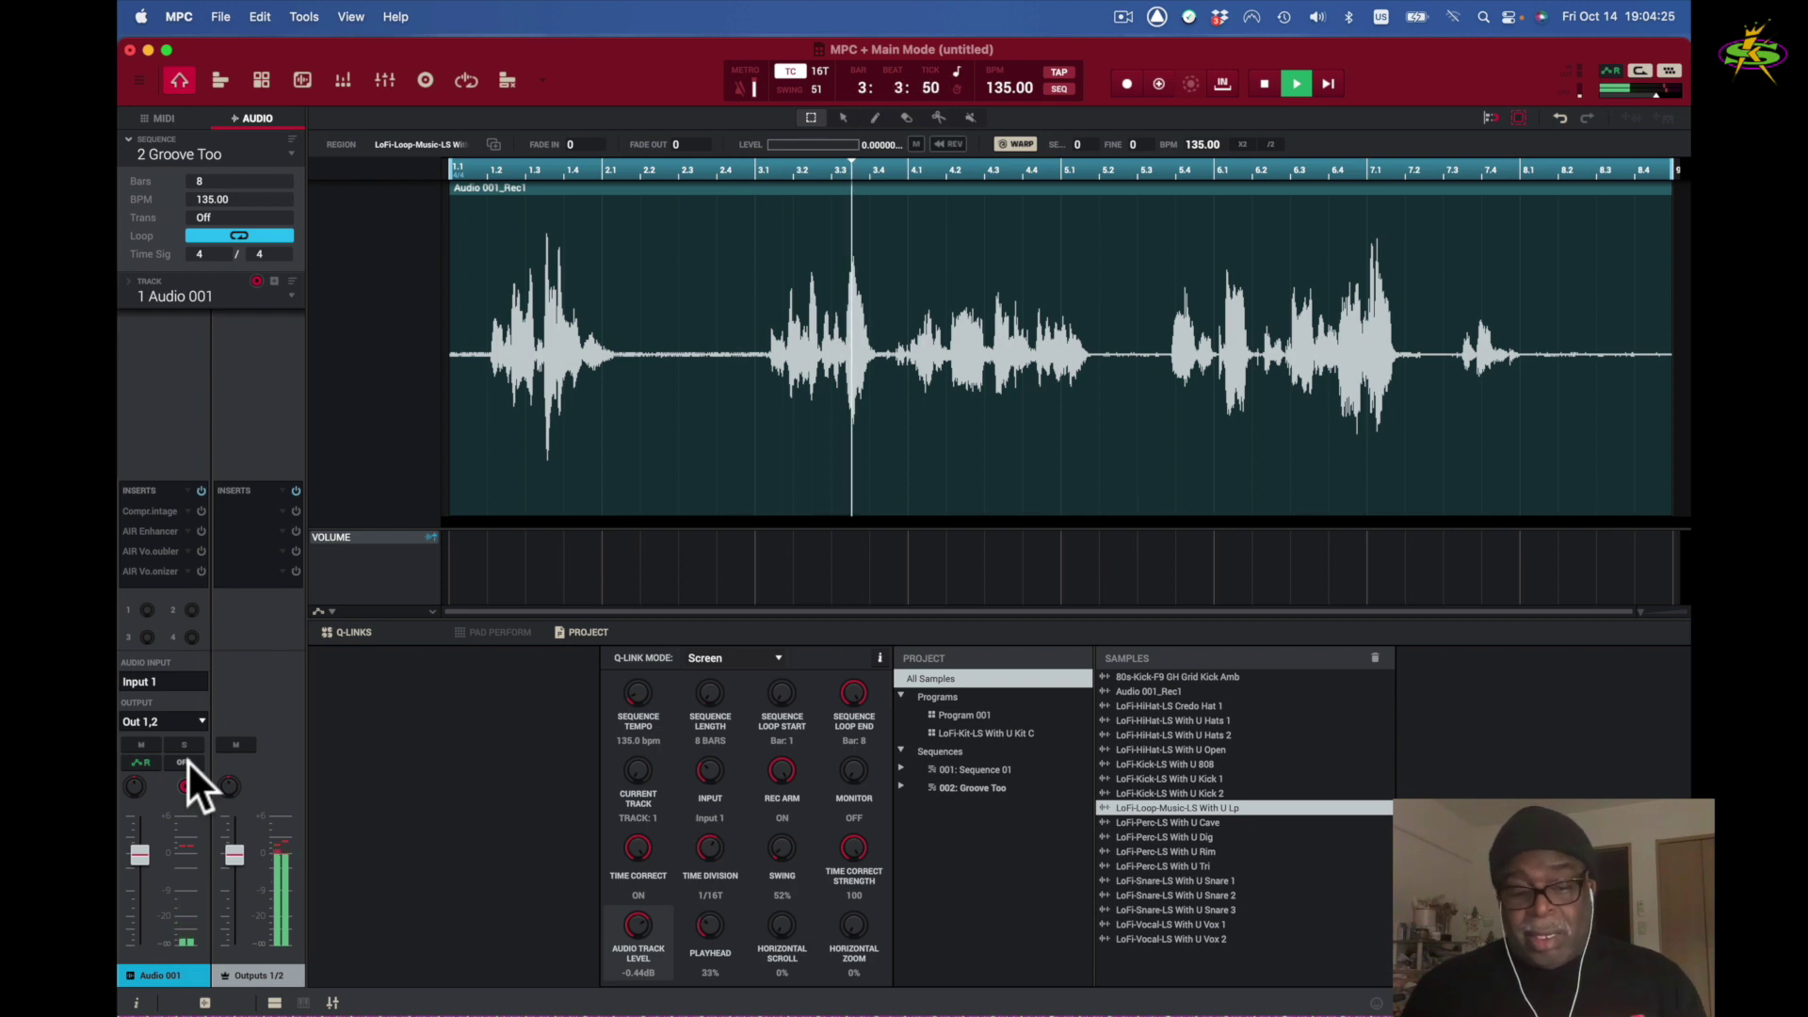
key(space)
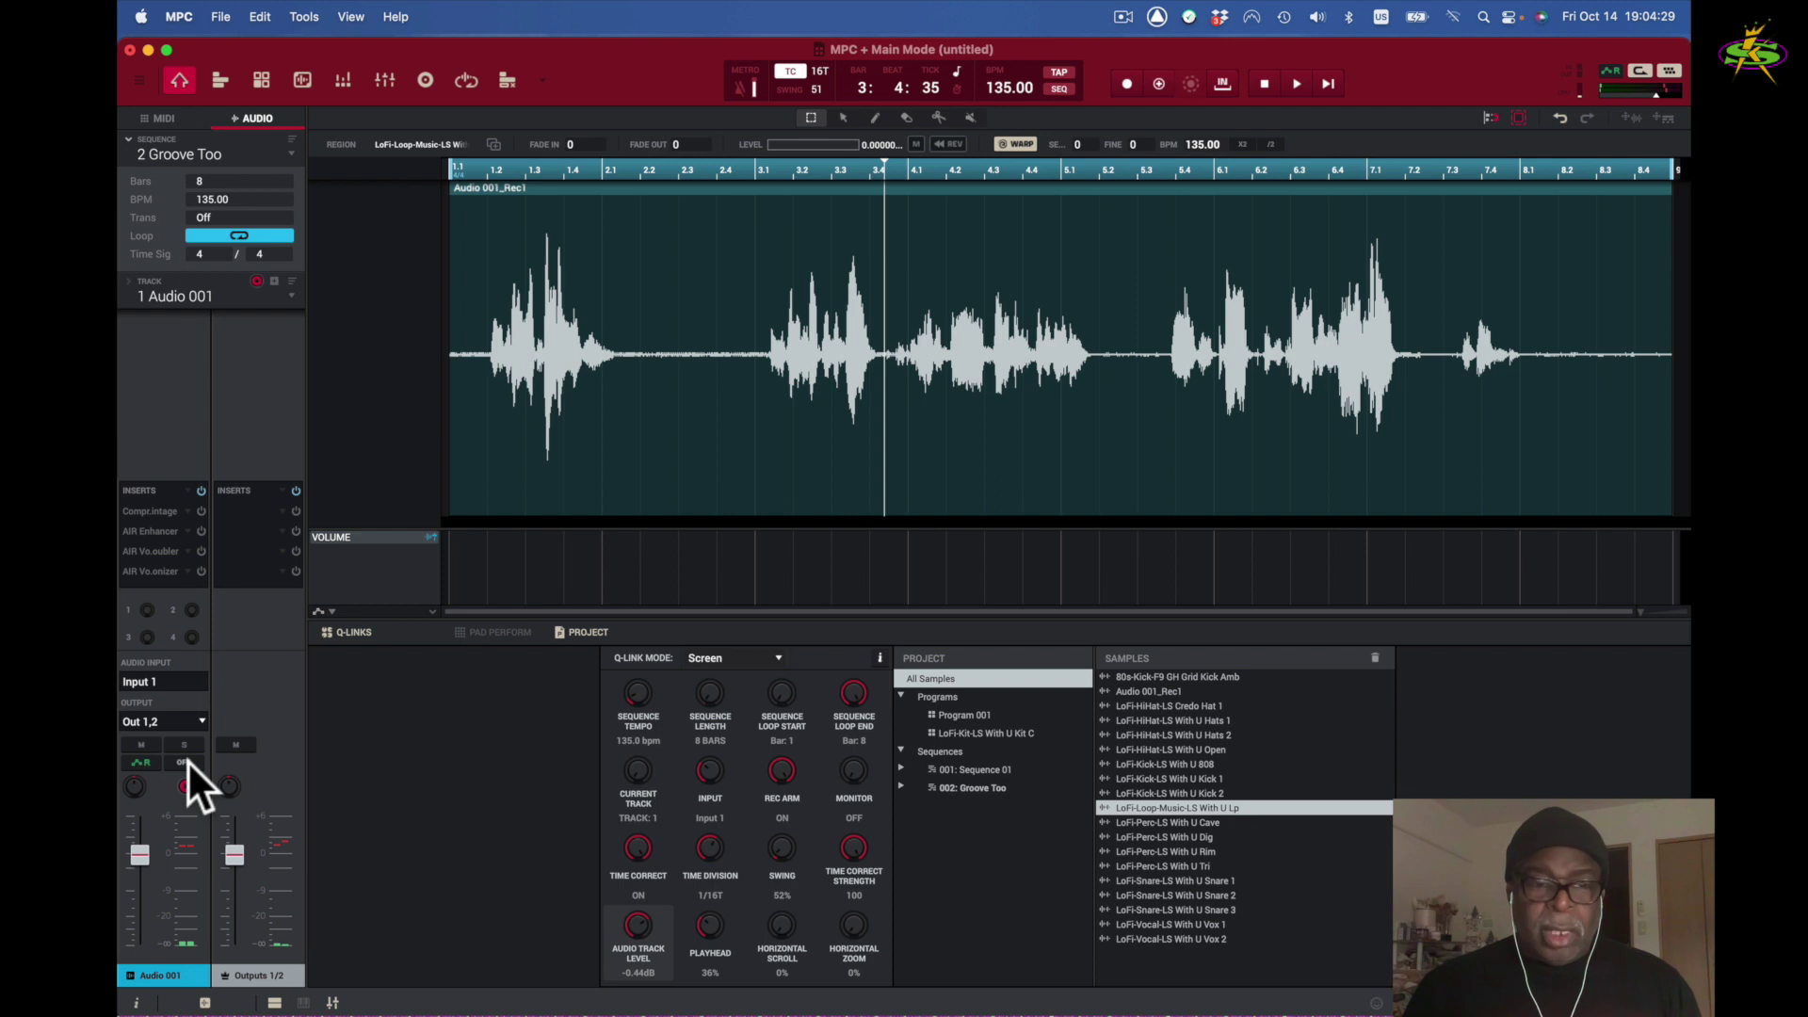
key(super+z)
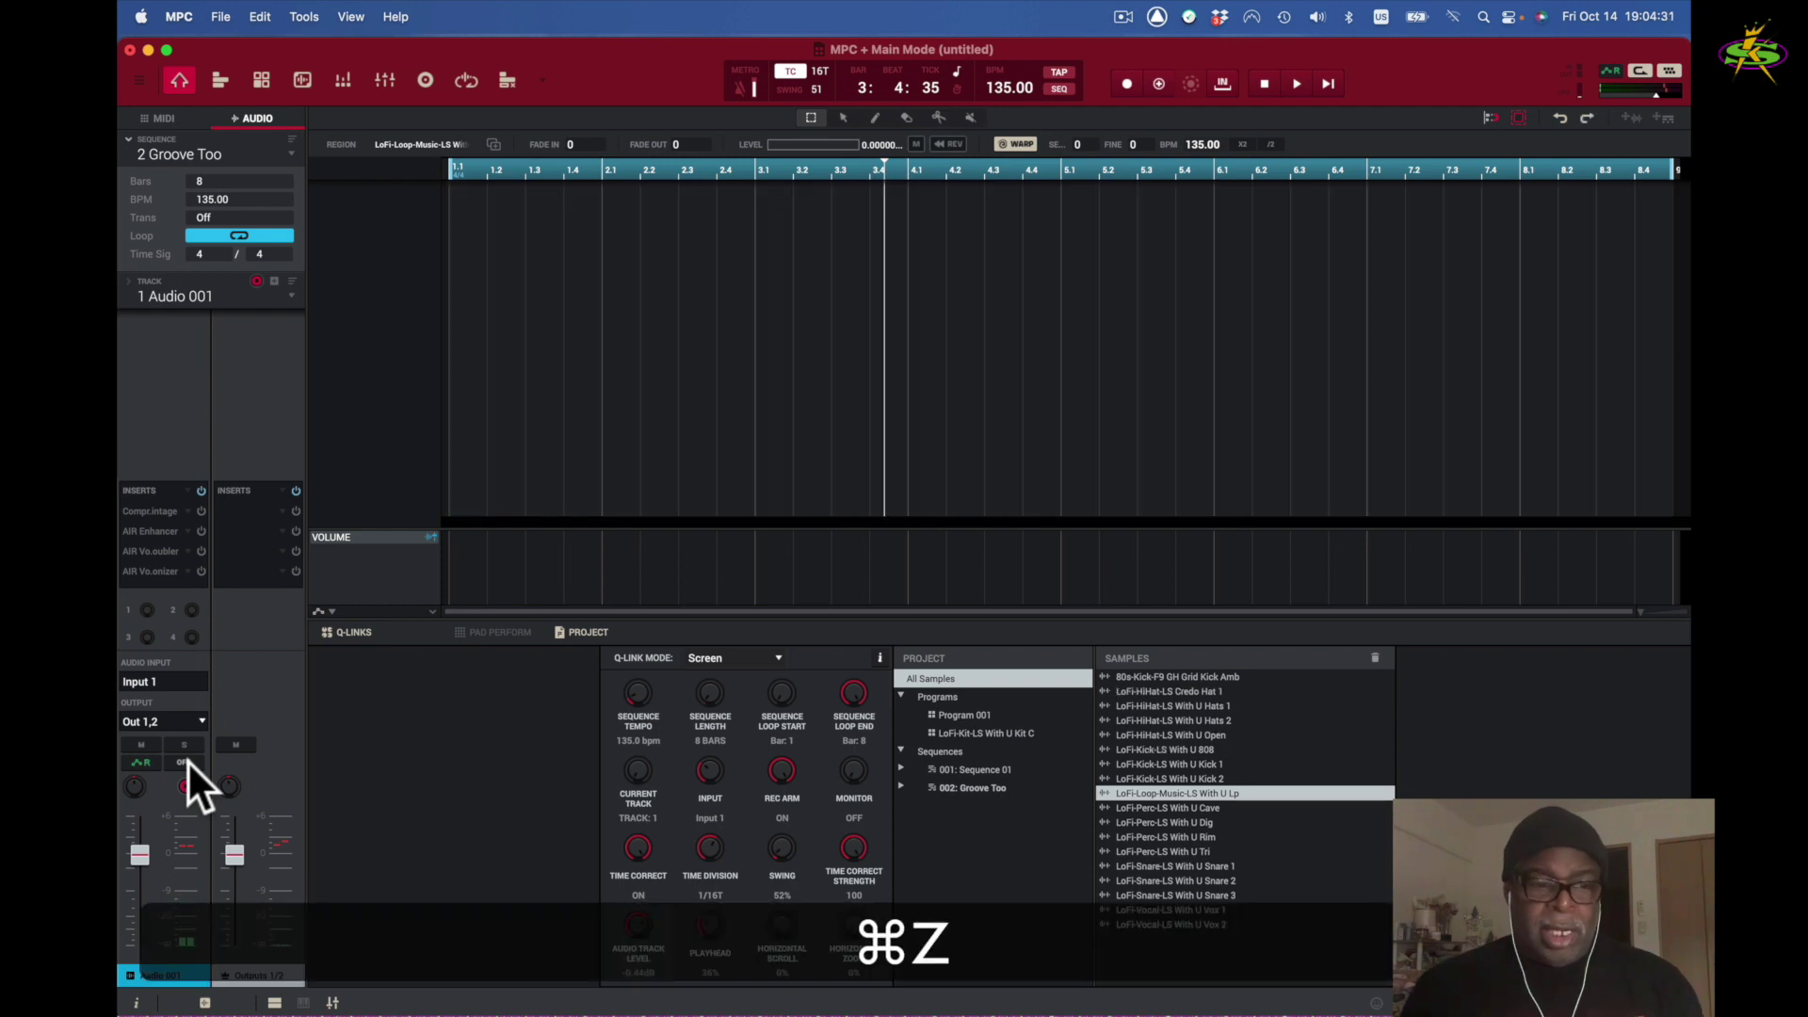
Step: Switch input monitoring on Audio 001 through In to Auto and start recording a new take over the beat
click(187, 762)
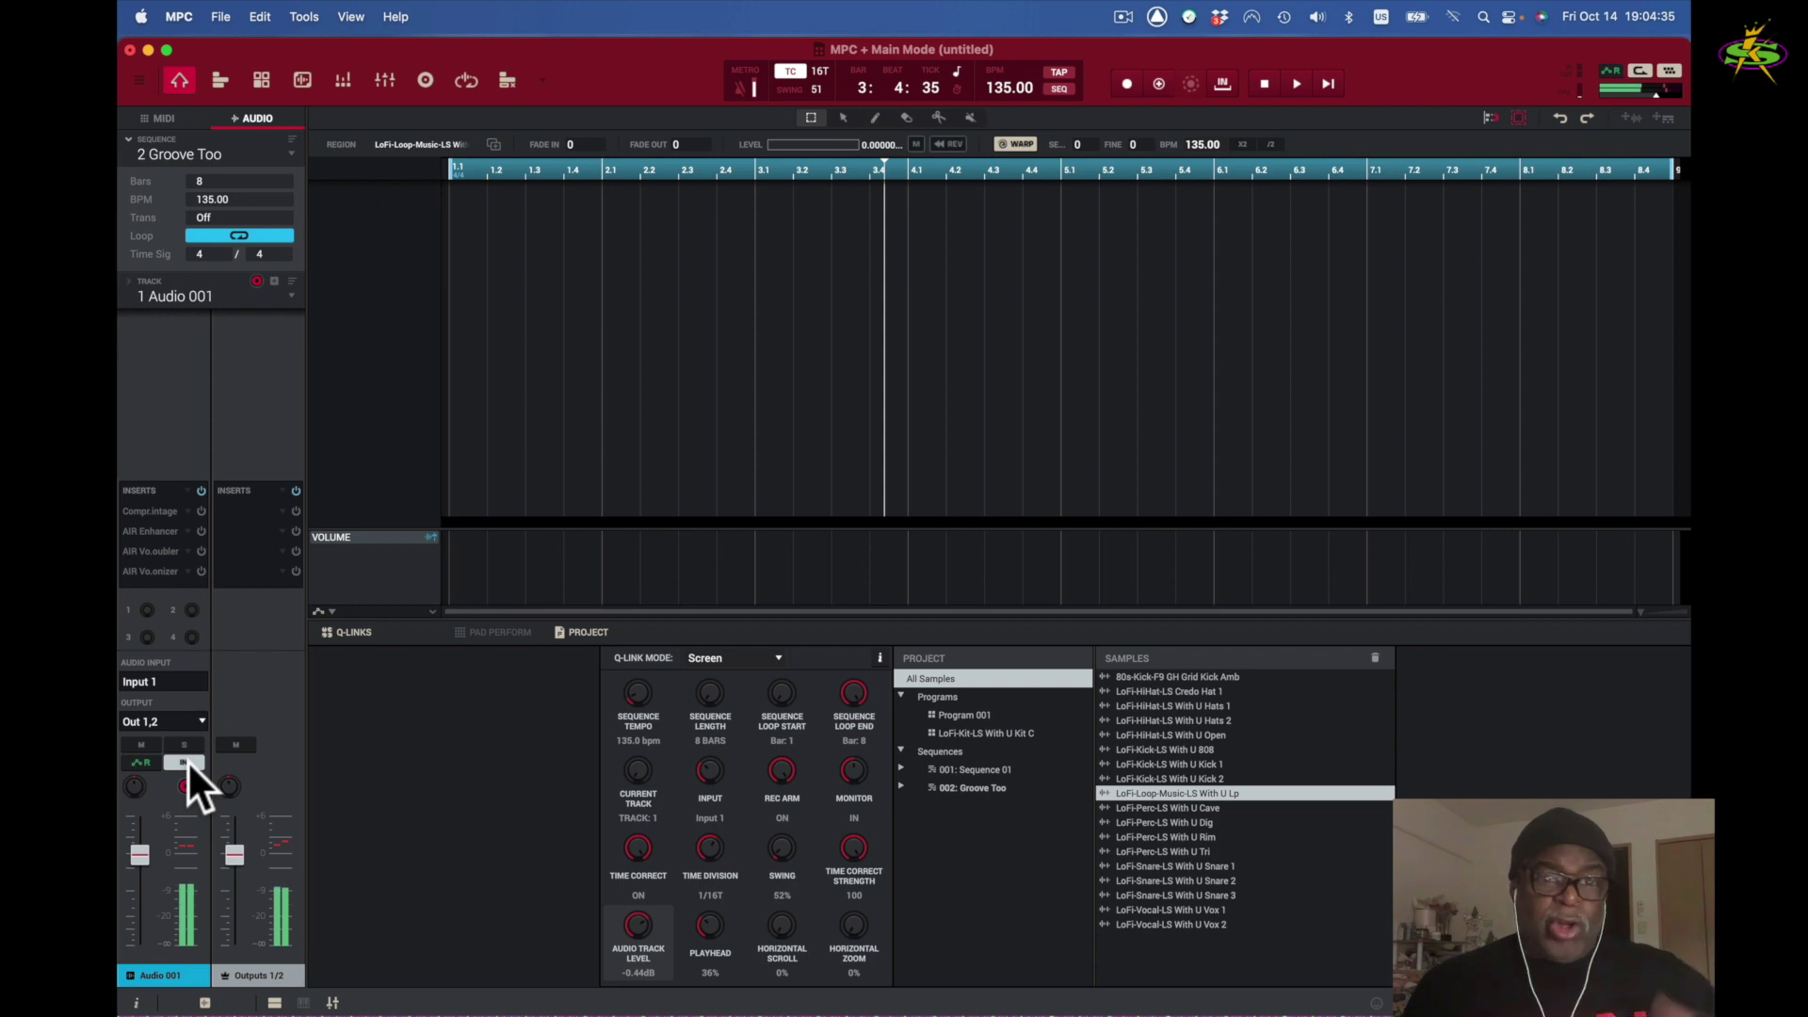
click(188, 762)
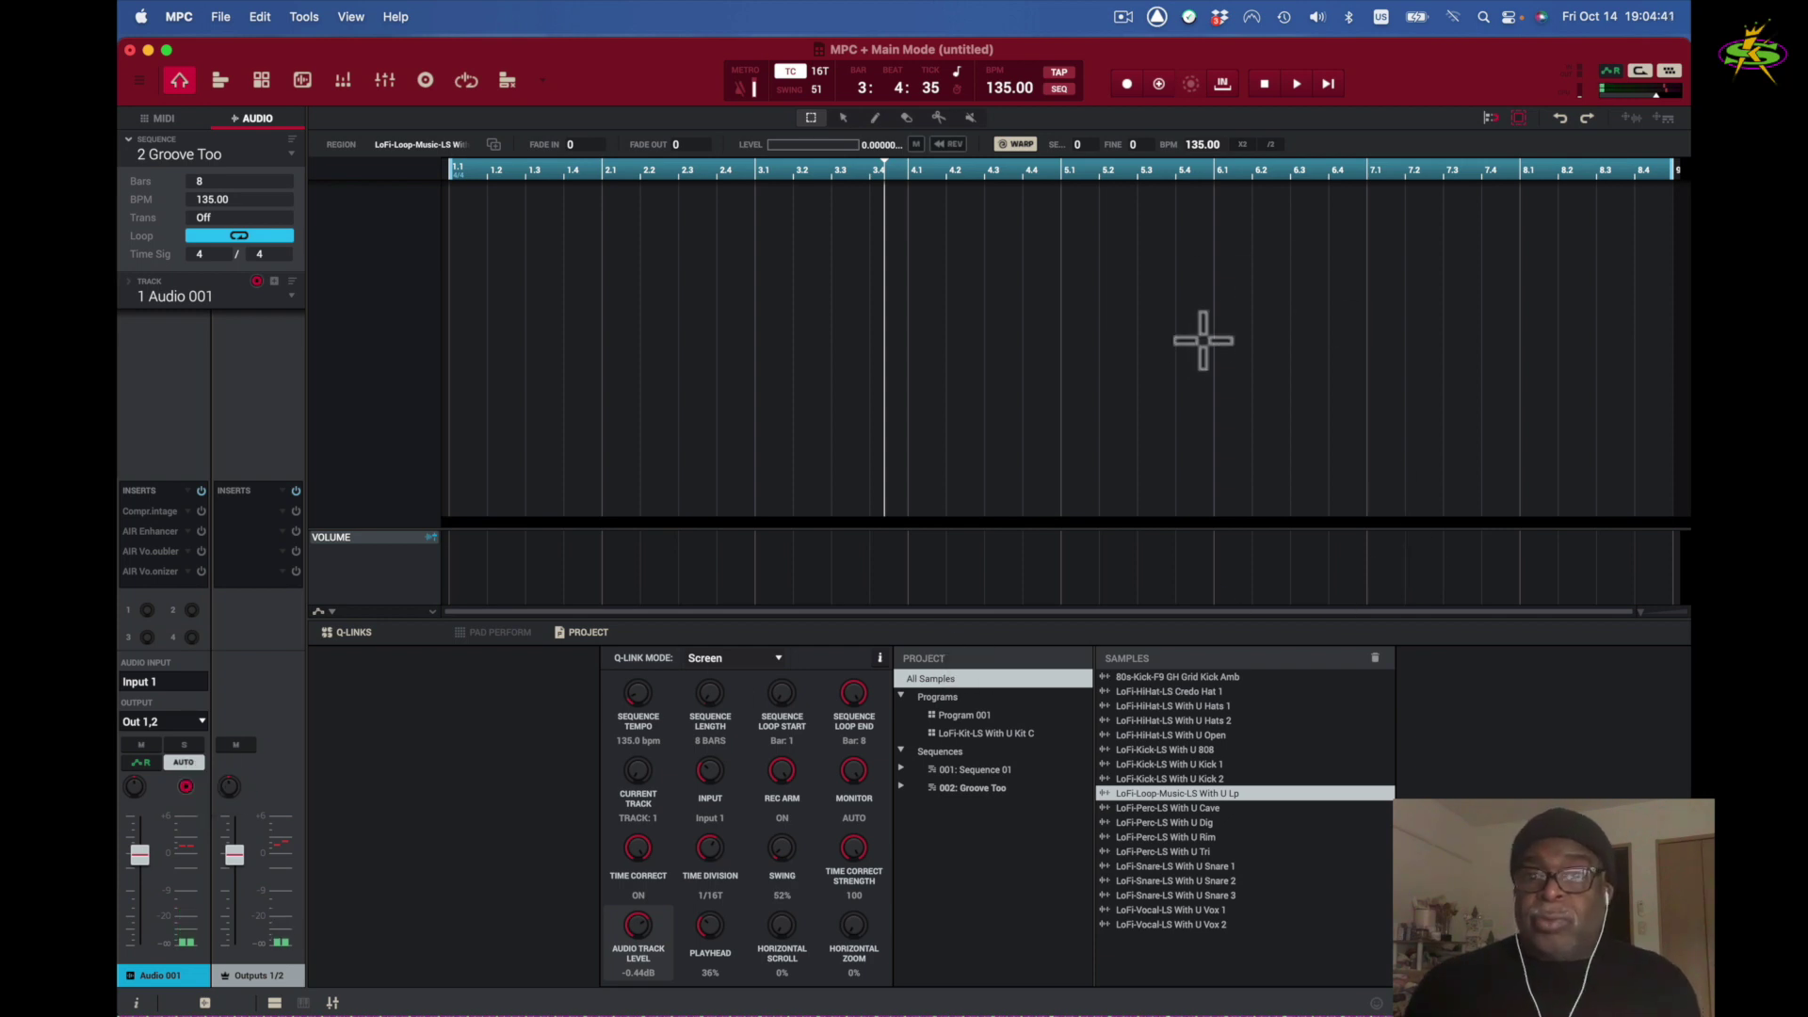
click(1127, 83)
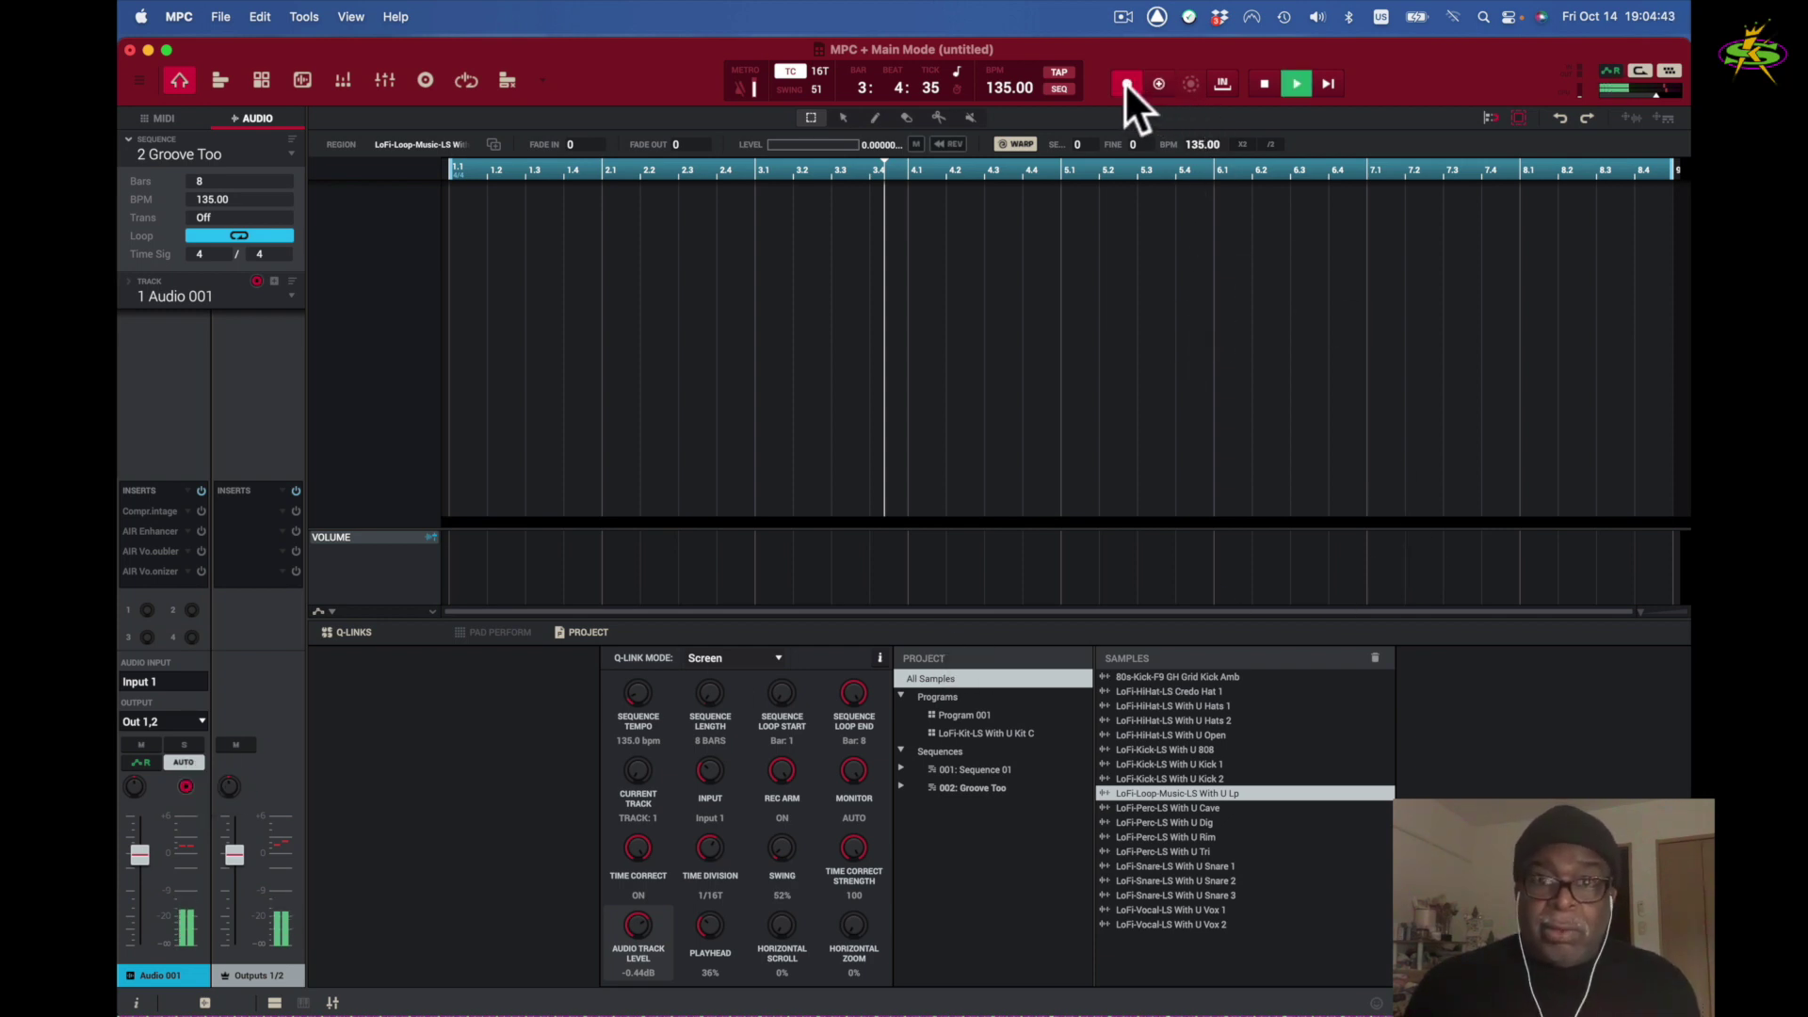
click(1325, 83)
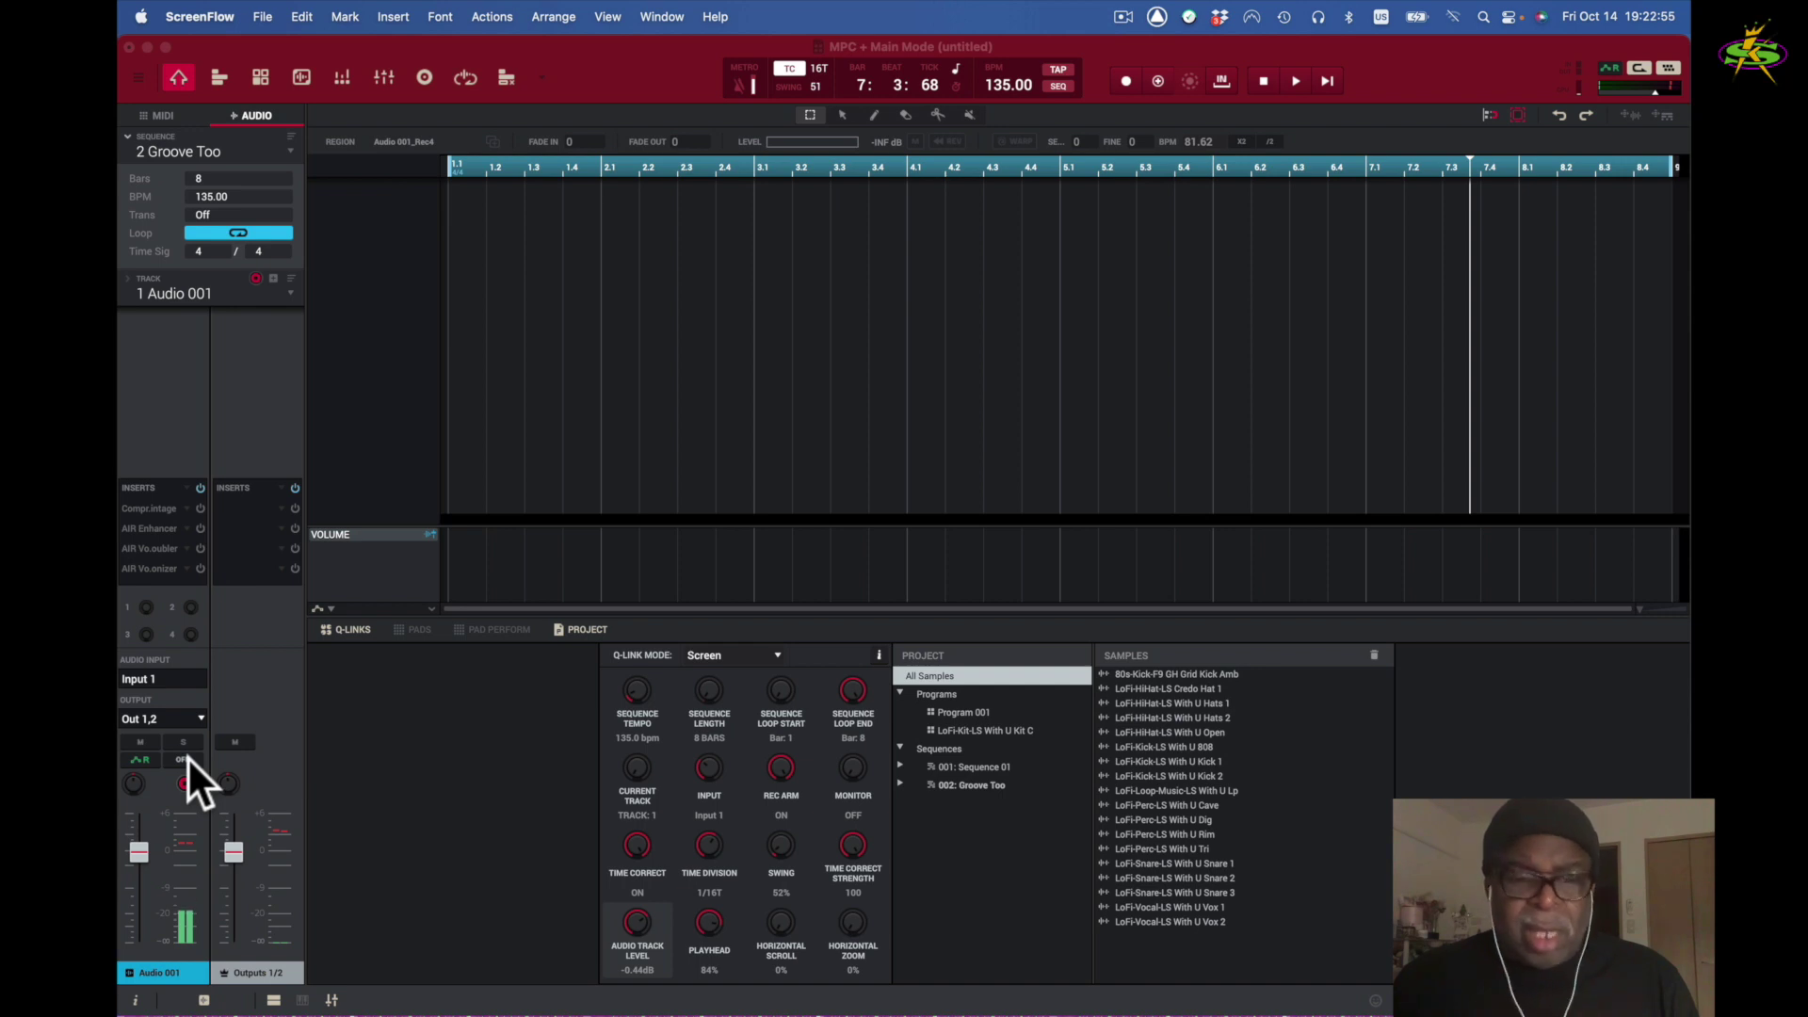
Step: Record an eight-bar microphone take on Audio 001 with input monitoring off, and stop the transport
click(1131, 81)
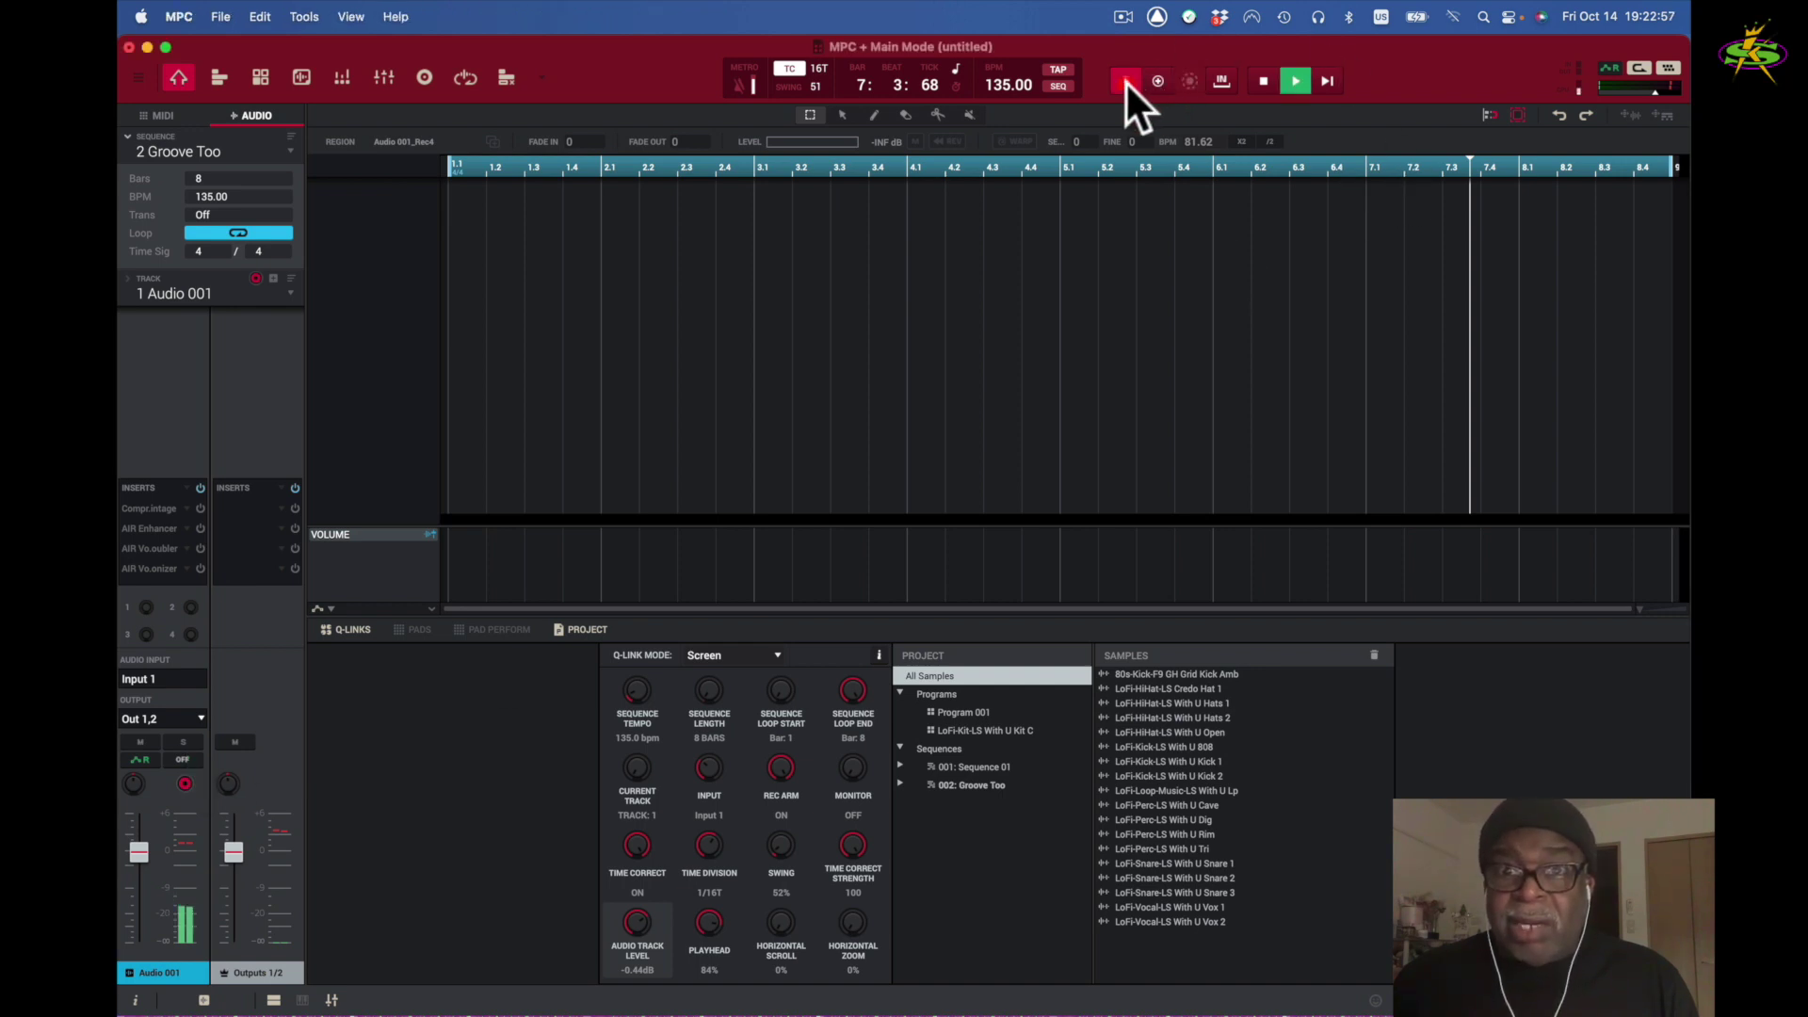
click(1330, 81)
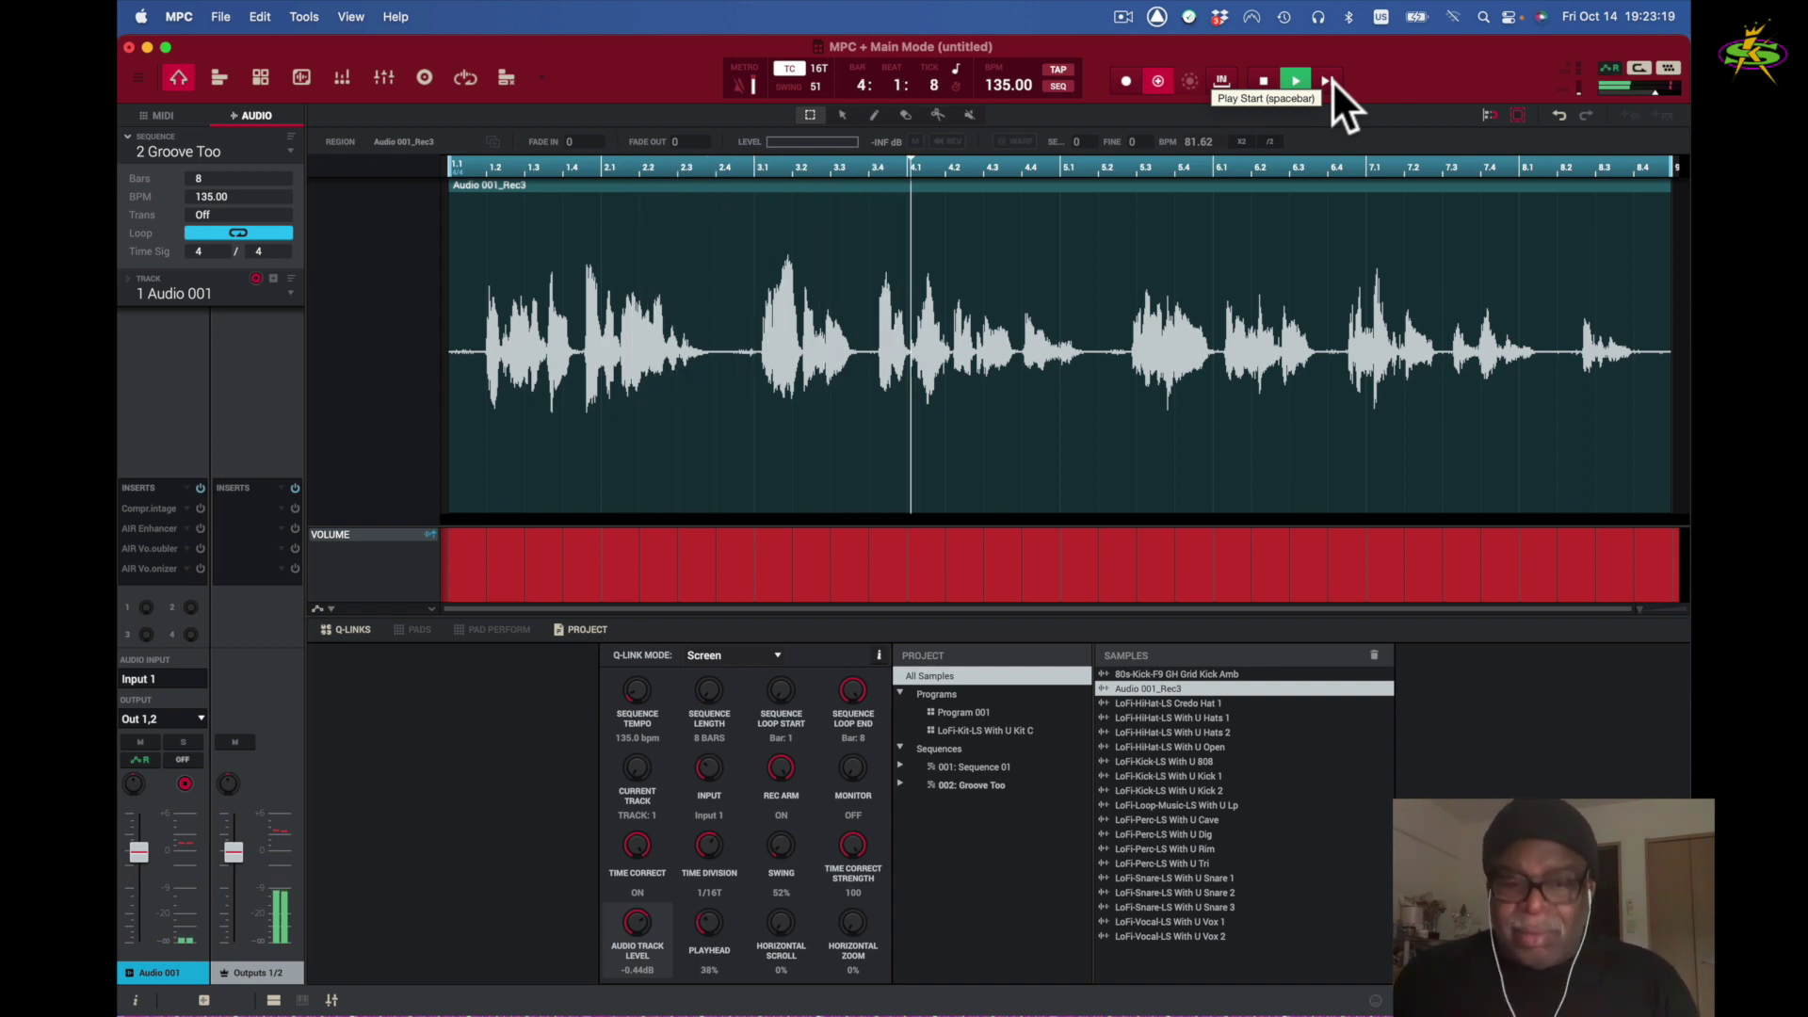
key(space)
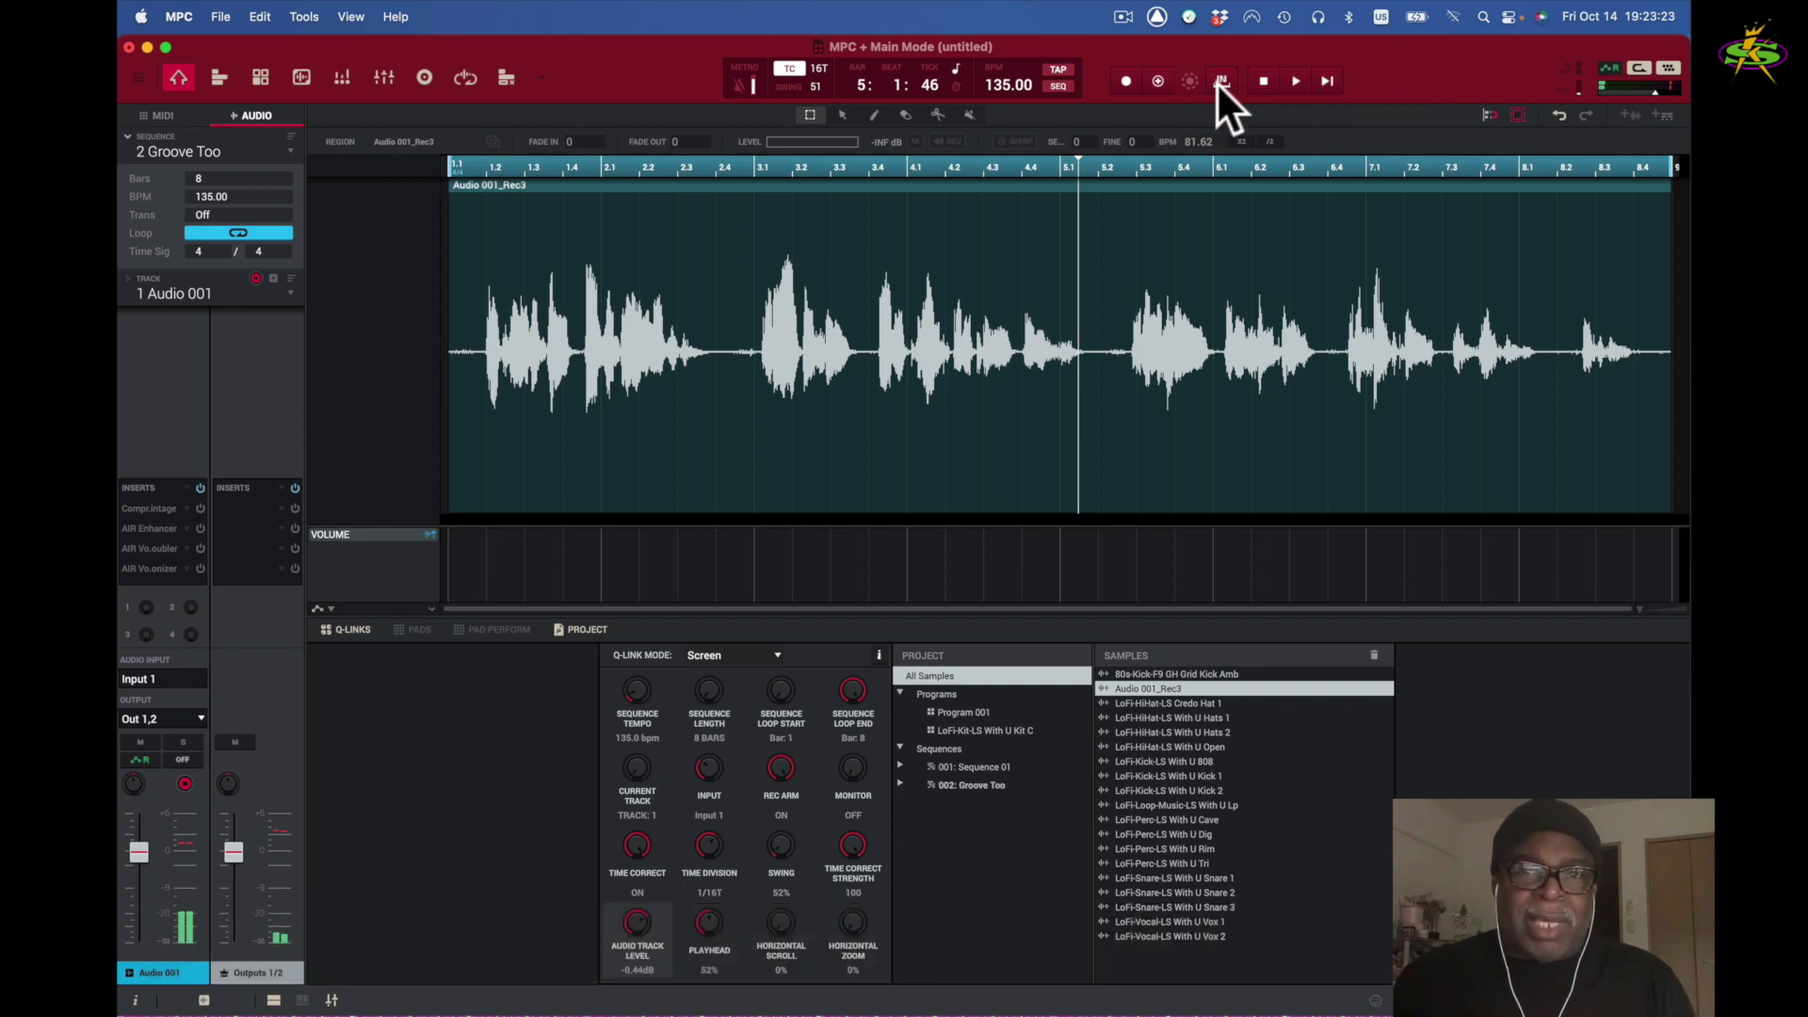
Step: Play Audio 001 from the start and punch in a replacement recording from about beat 2.4 to 4.2, leaving the rest of the take
click(1328, 81)
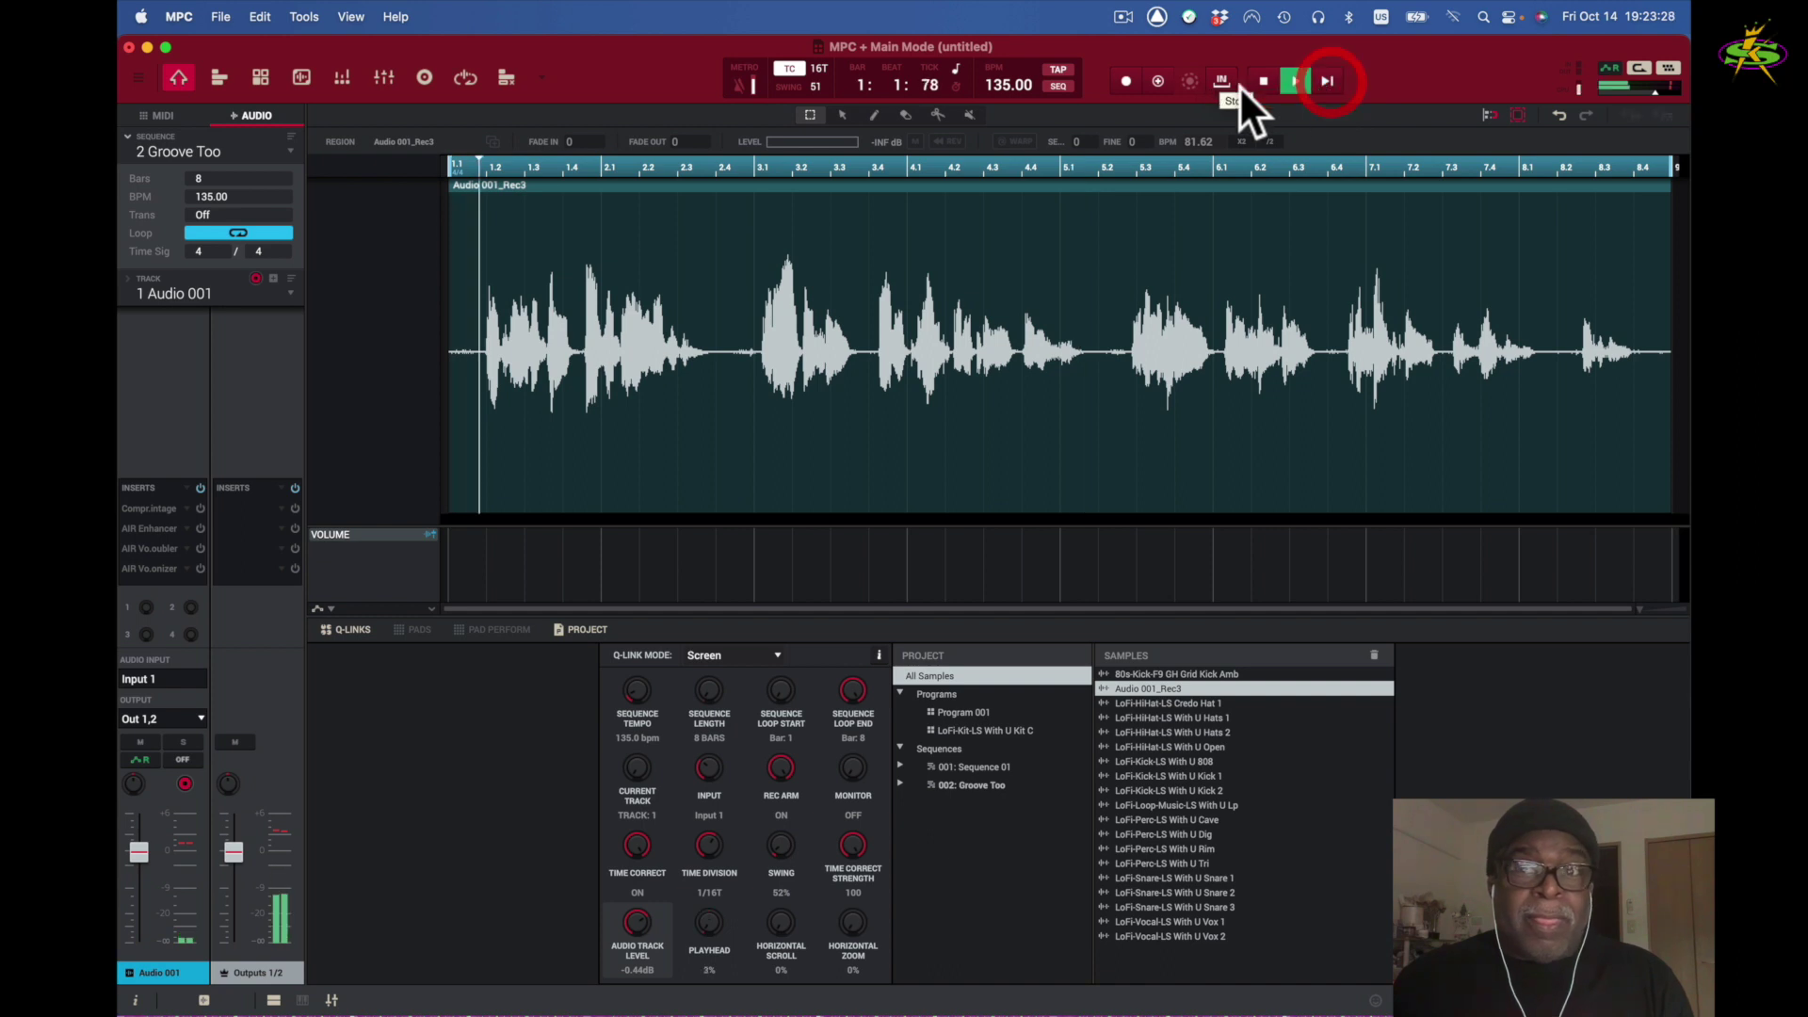
click(1128, 77)
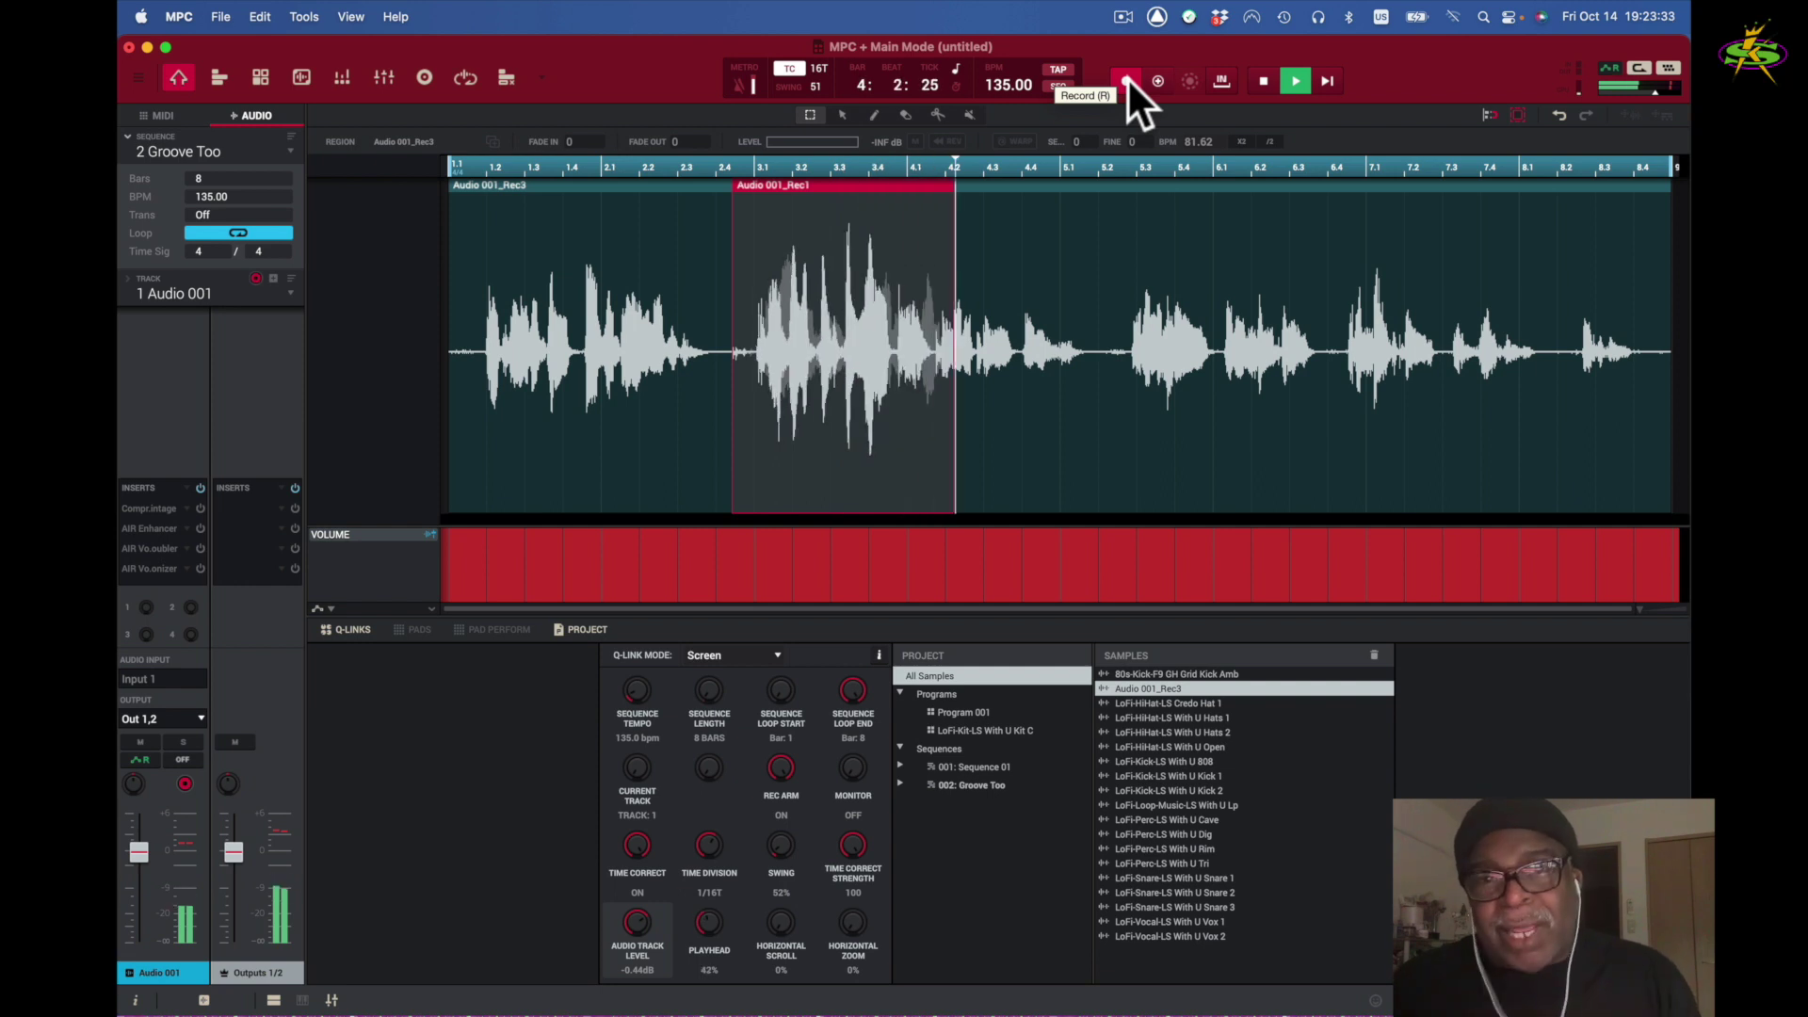
click(1127, 77)
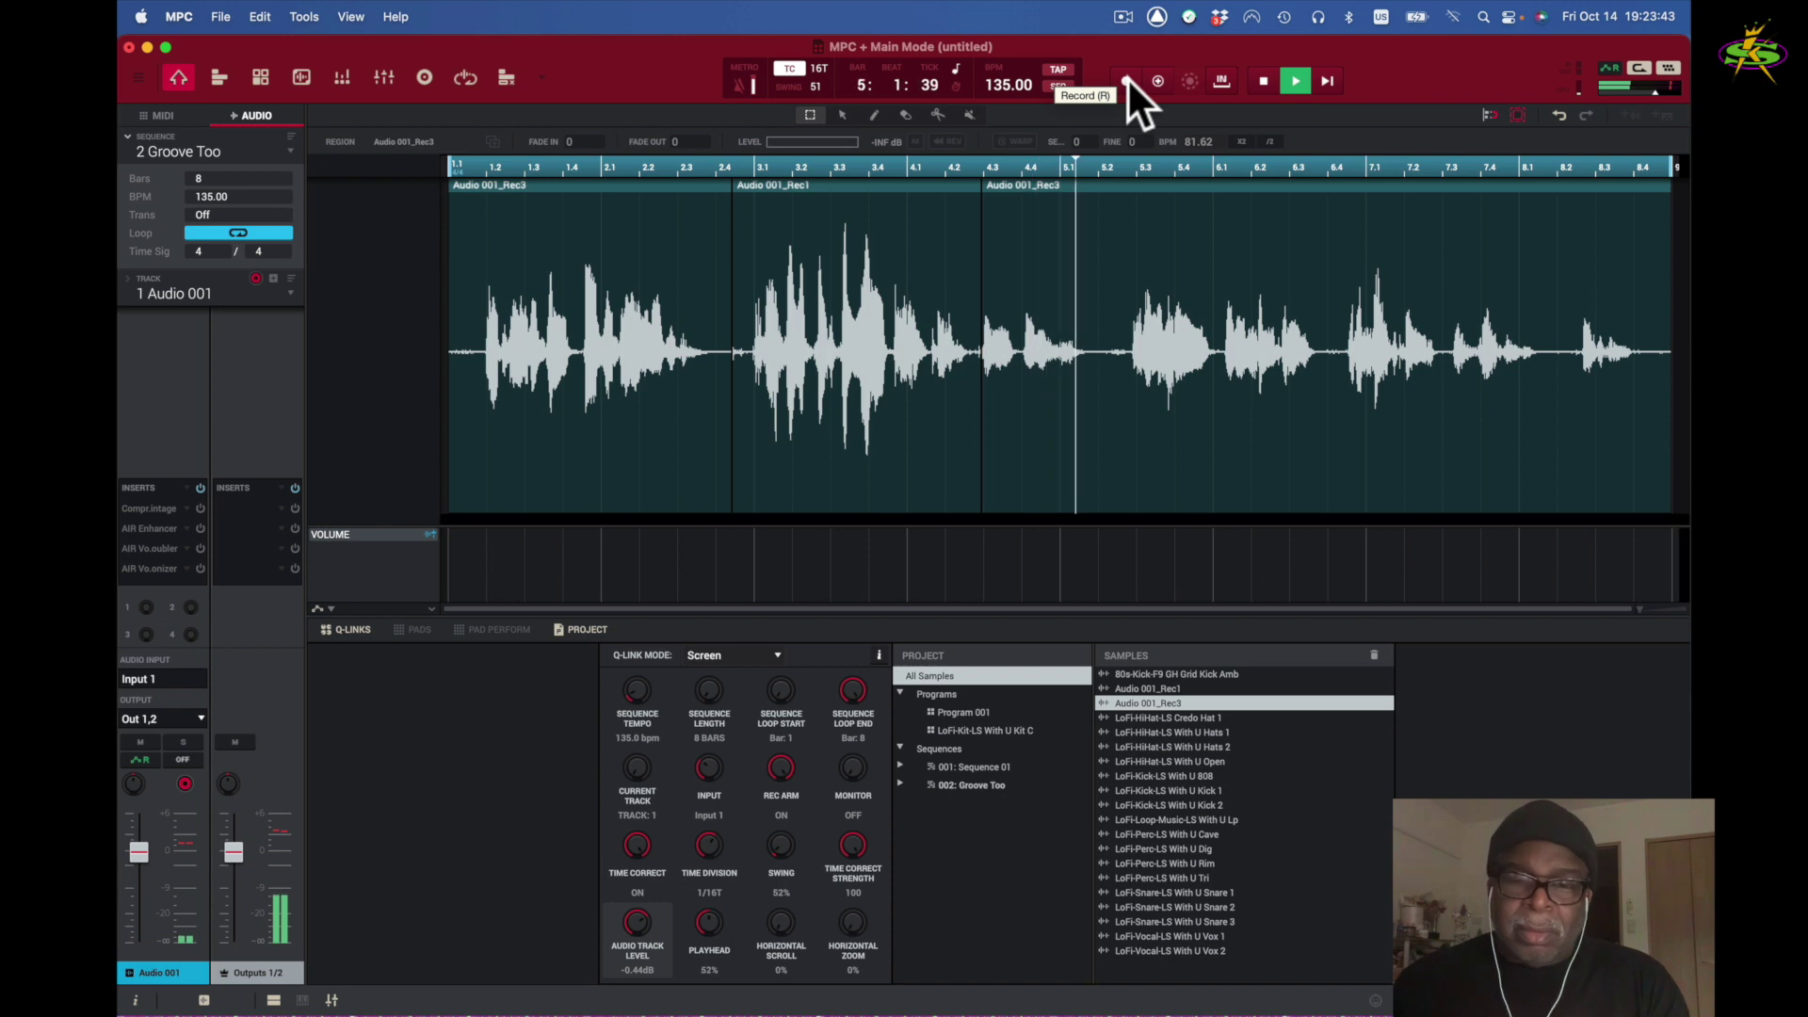
key(space)
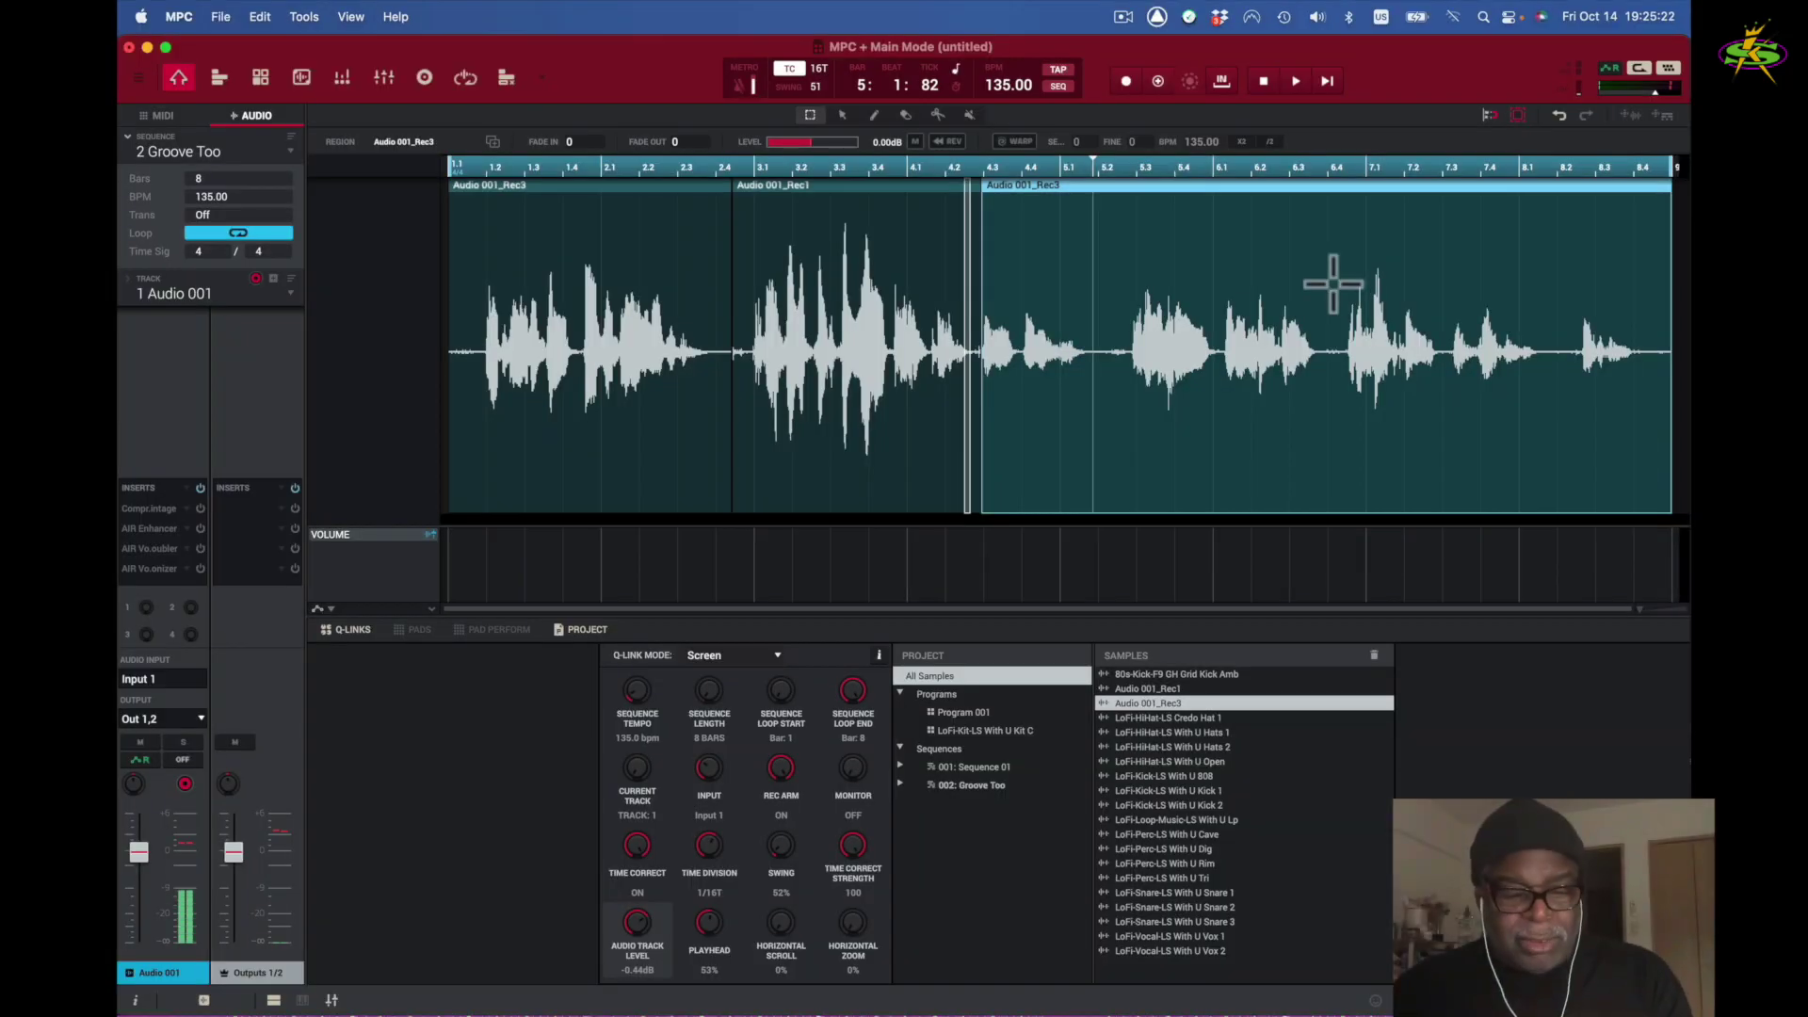
Step: Undo the punch-in and the full take on Audio 001 until the track is empty
key(super+z)
key(super+z)
key(super+z)
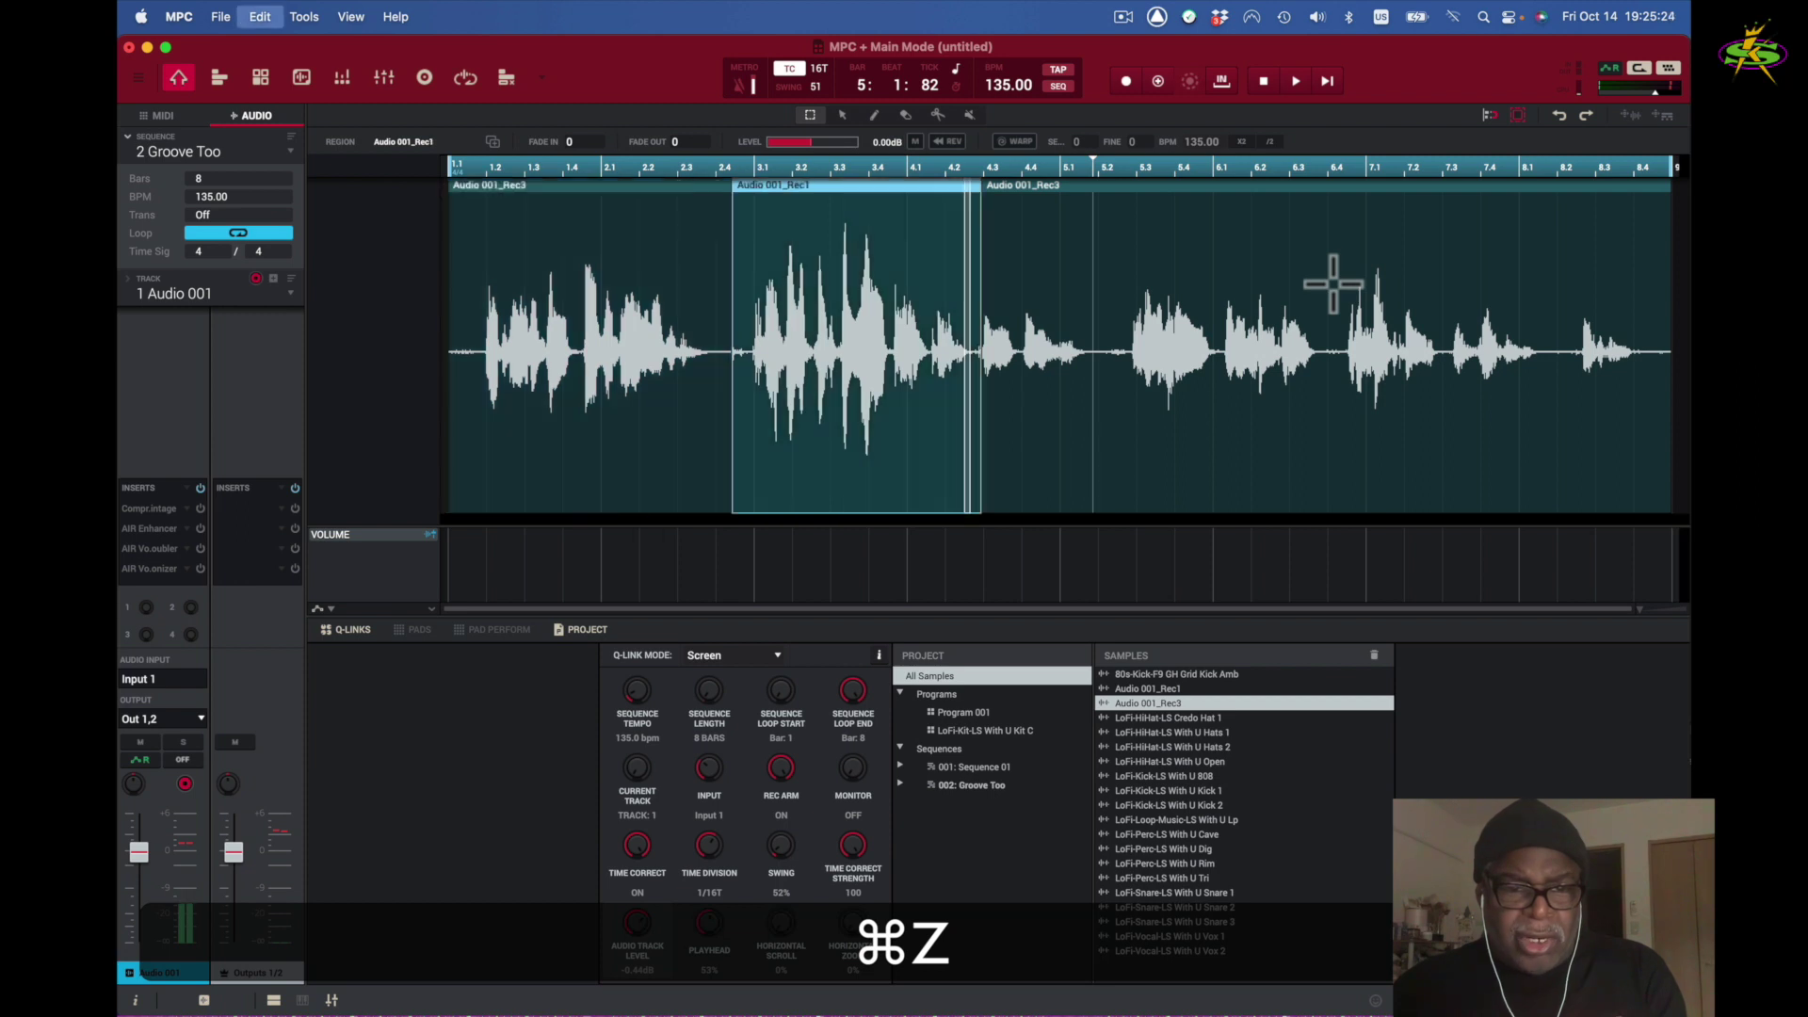
key(super+z)
key(super+z)
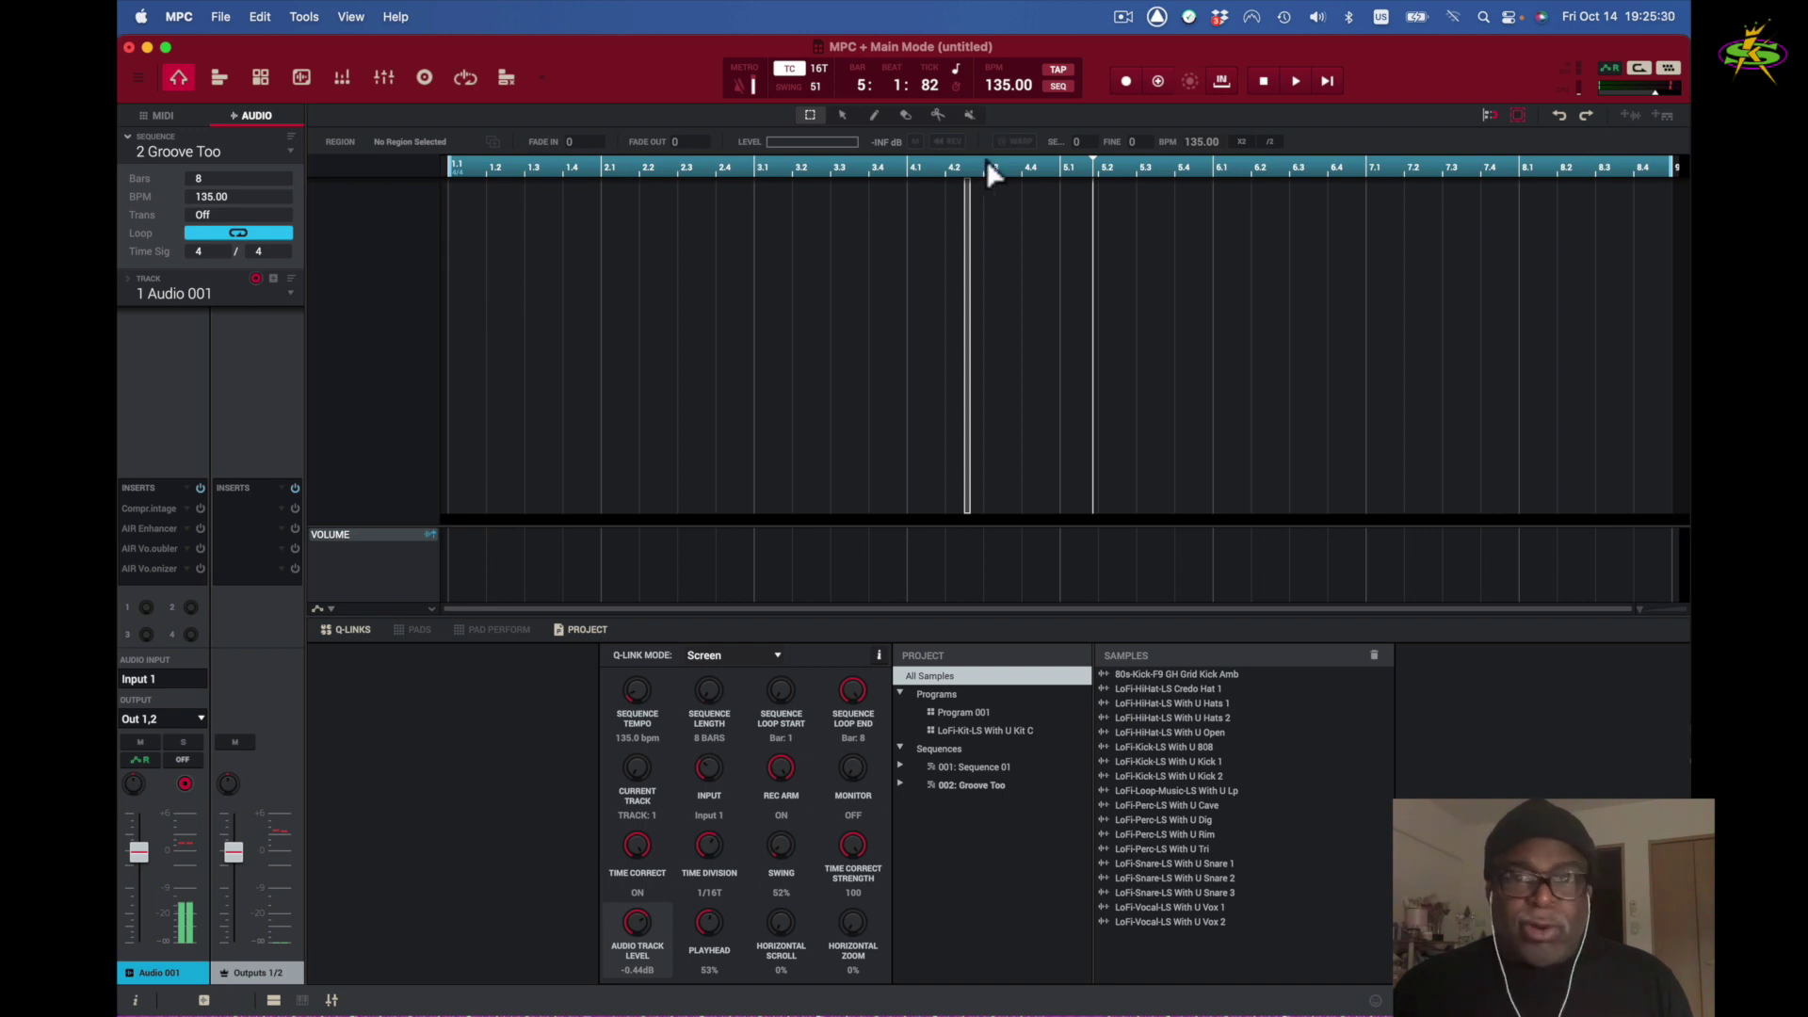
Step: Record a fresh eight-bar vocal take on Audio 001 from the sequence start and stop the transport
click(1126, 81)
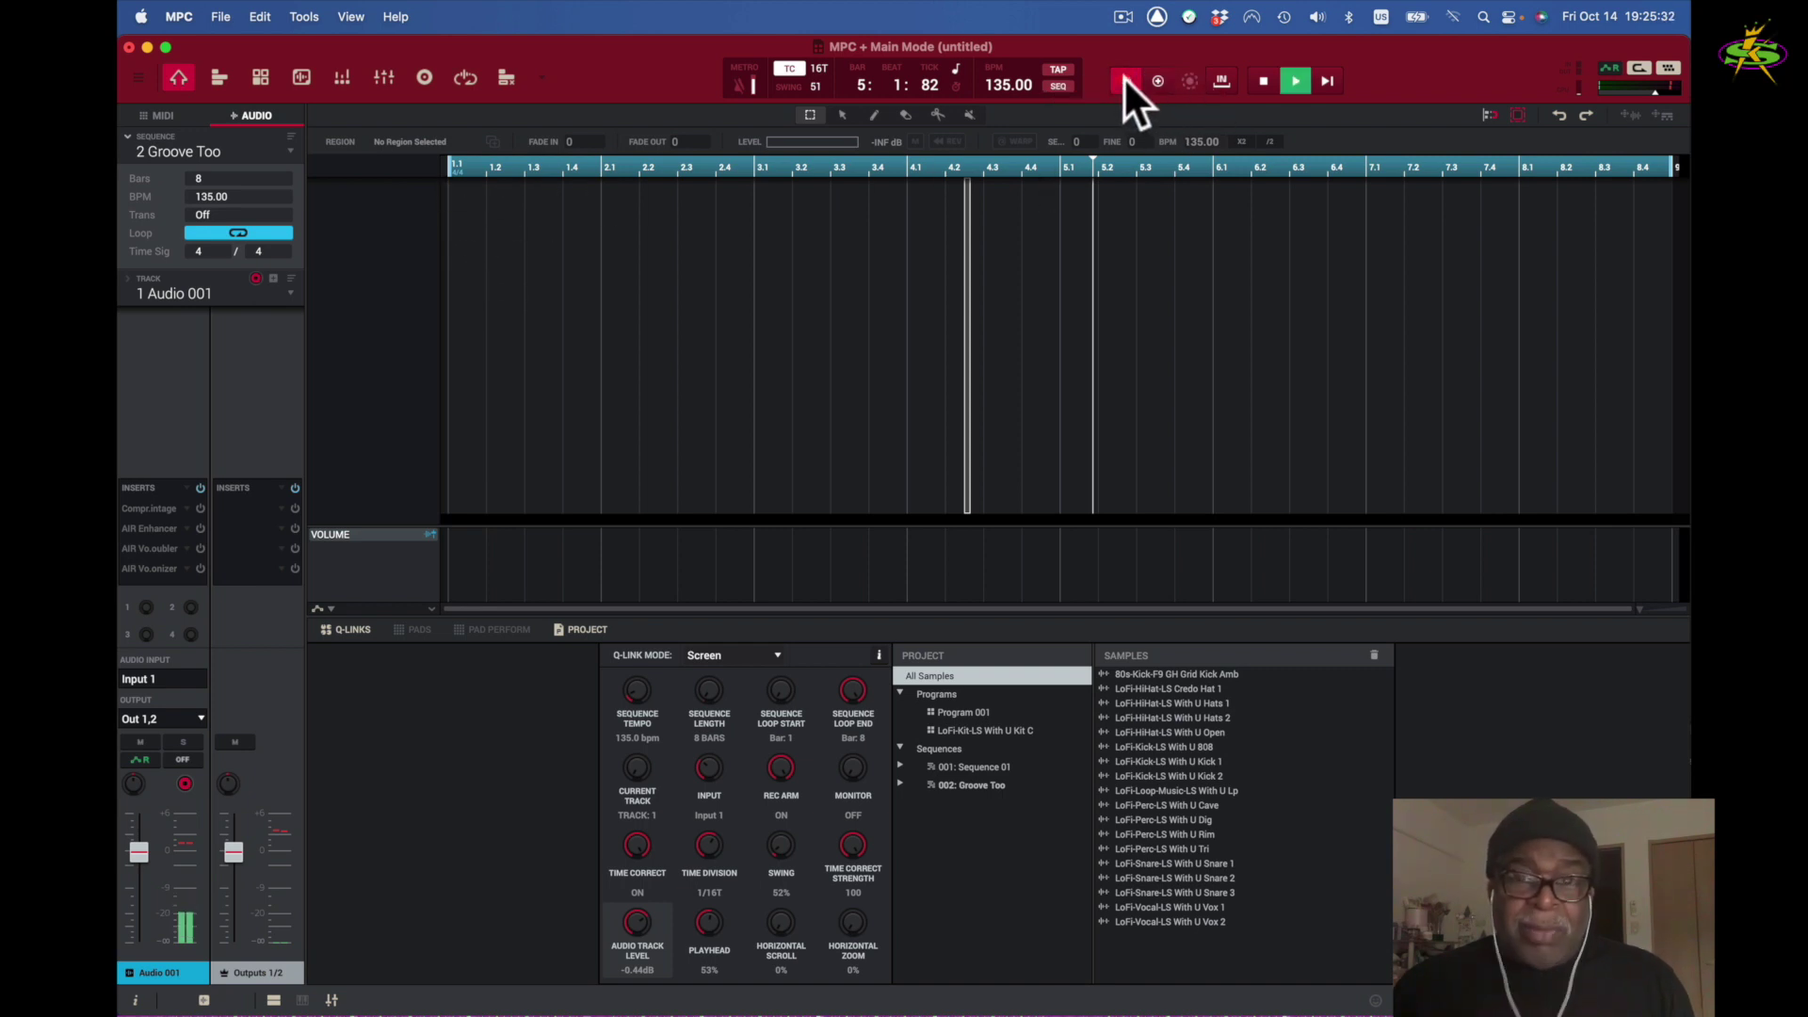
click(1329, 79)
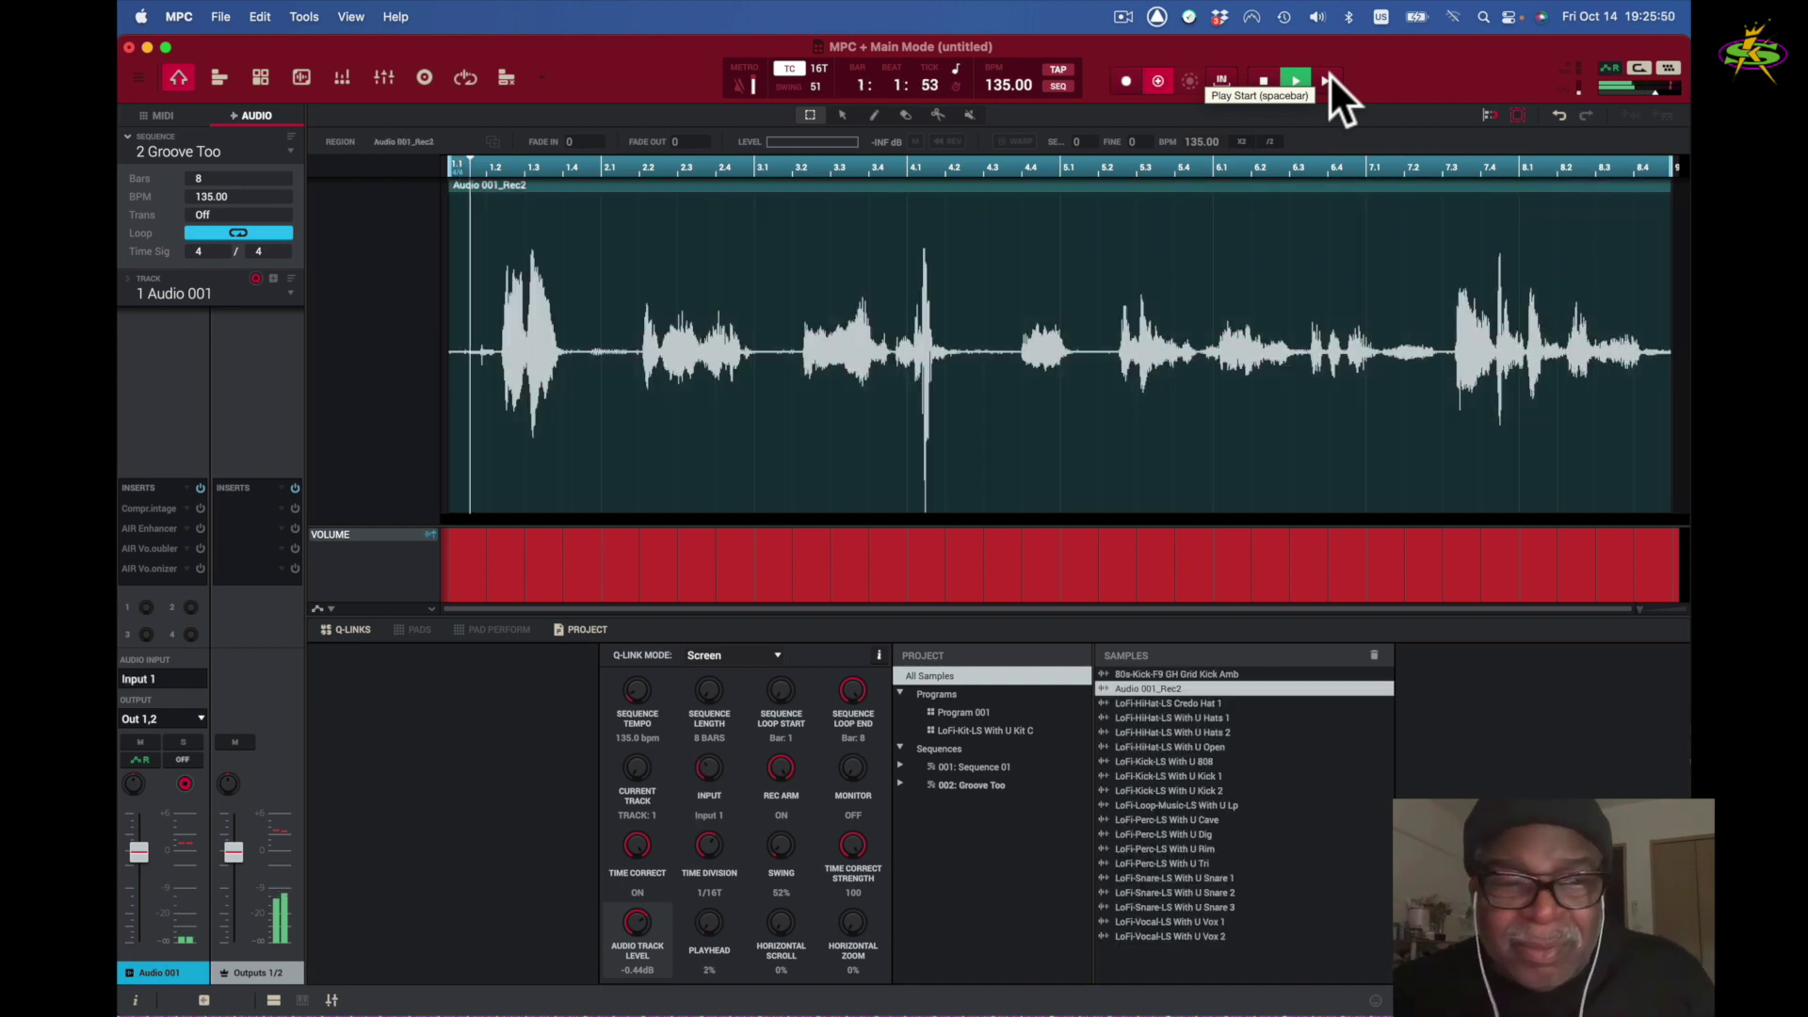
key(space)
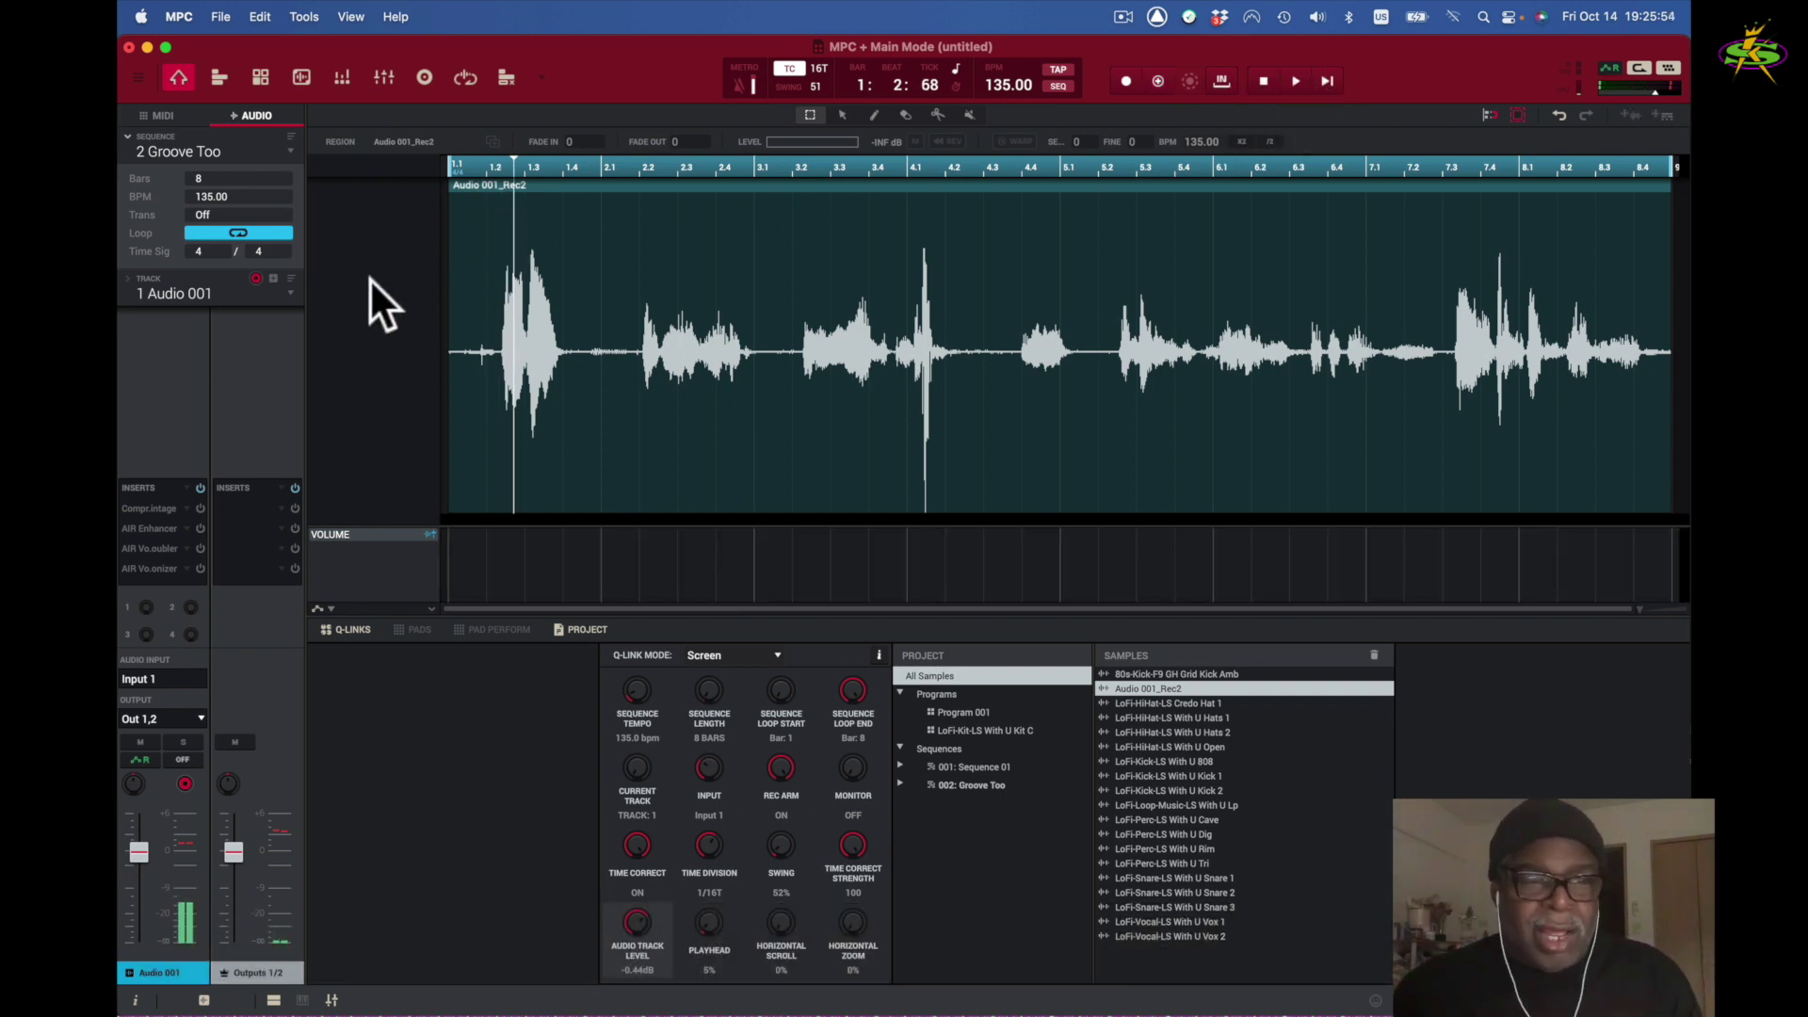
Step: Add a second audio track to the sequence and play the first bars briefly
click(290, 275)
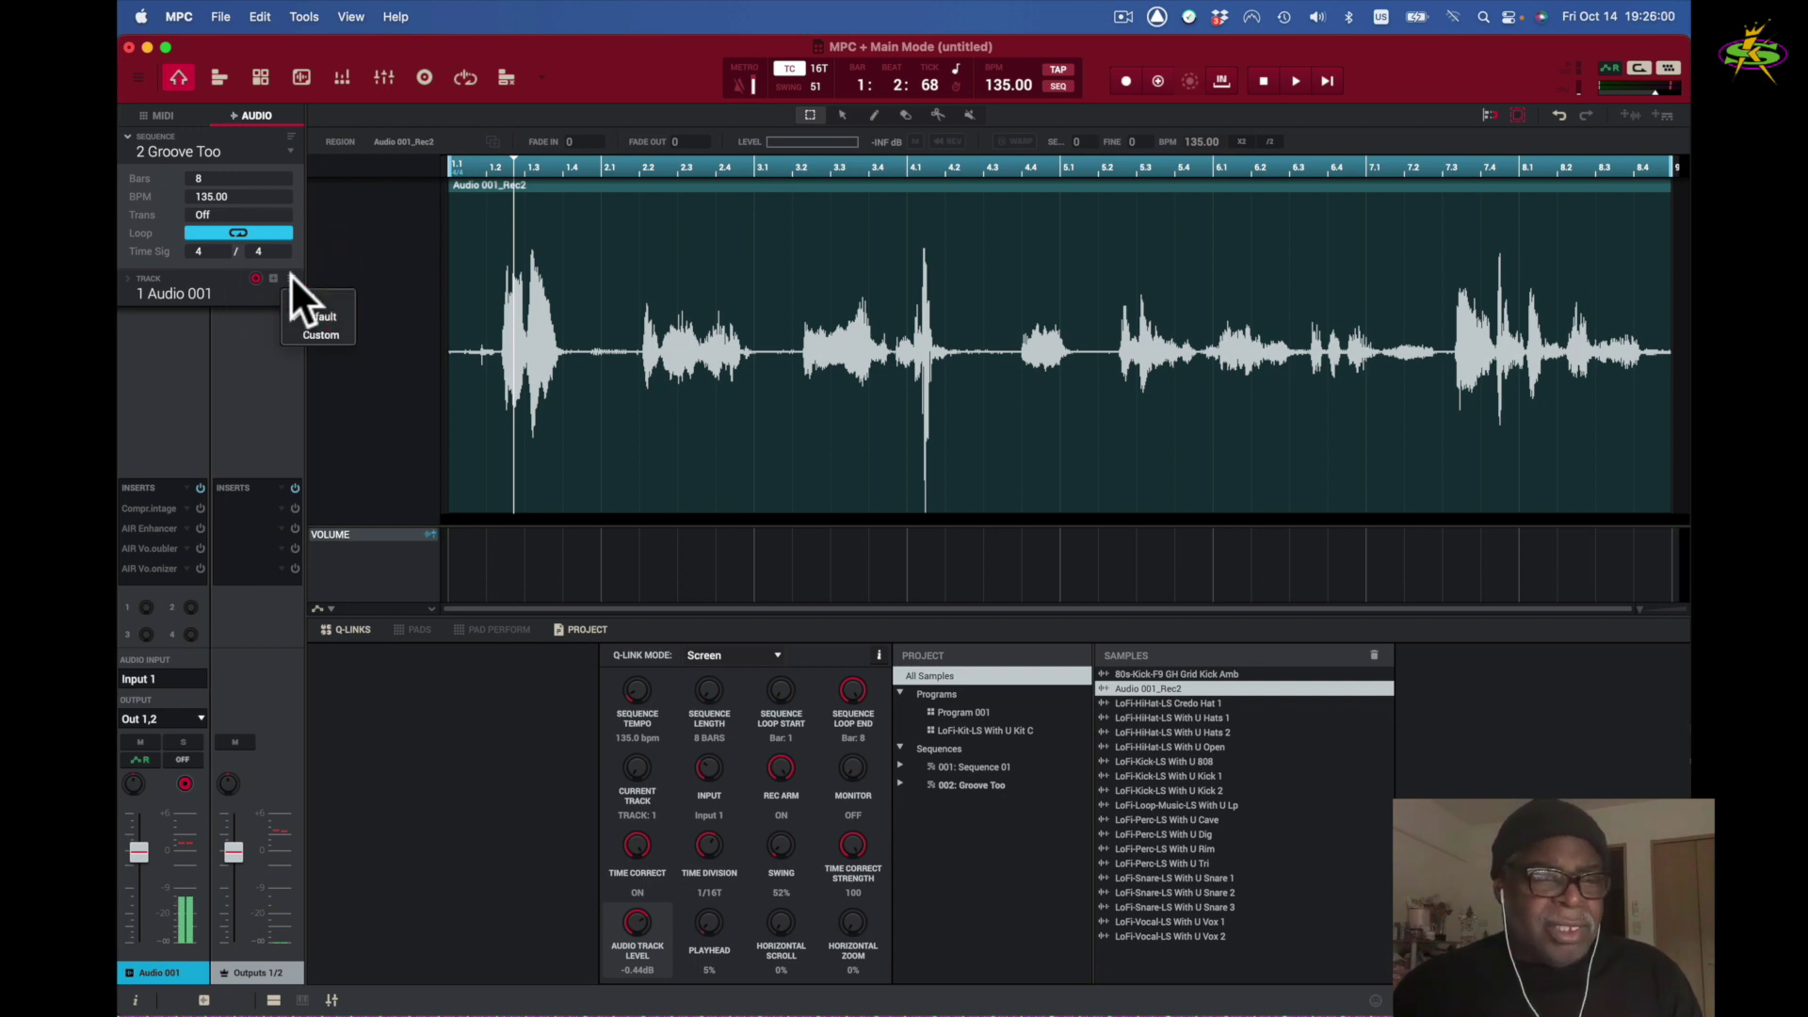
click(271, 277)
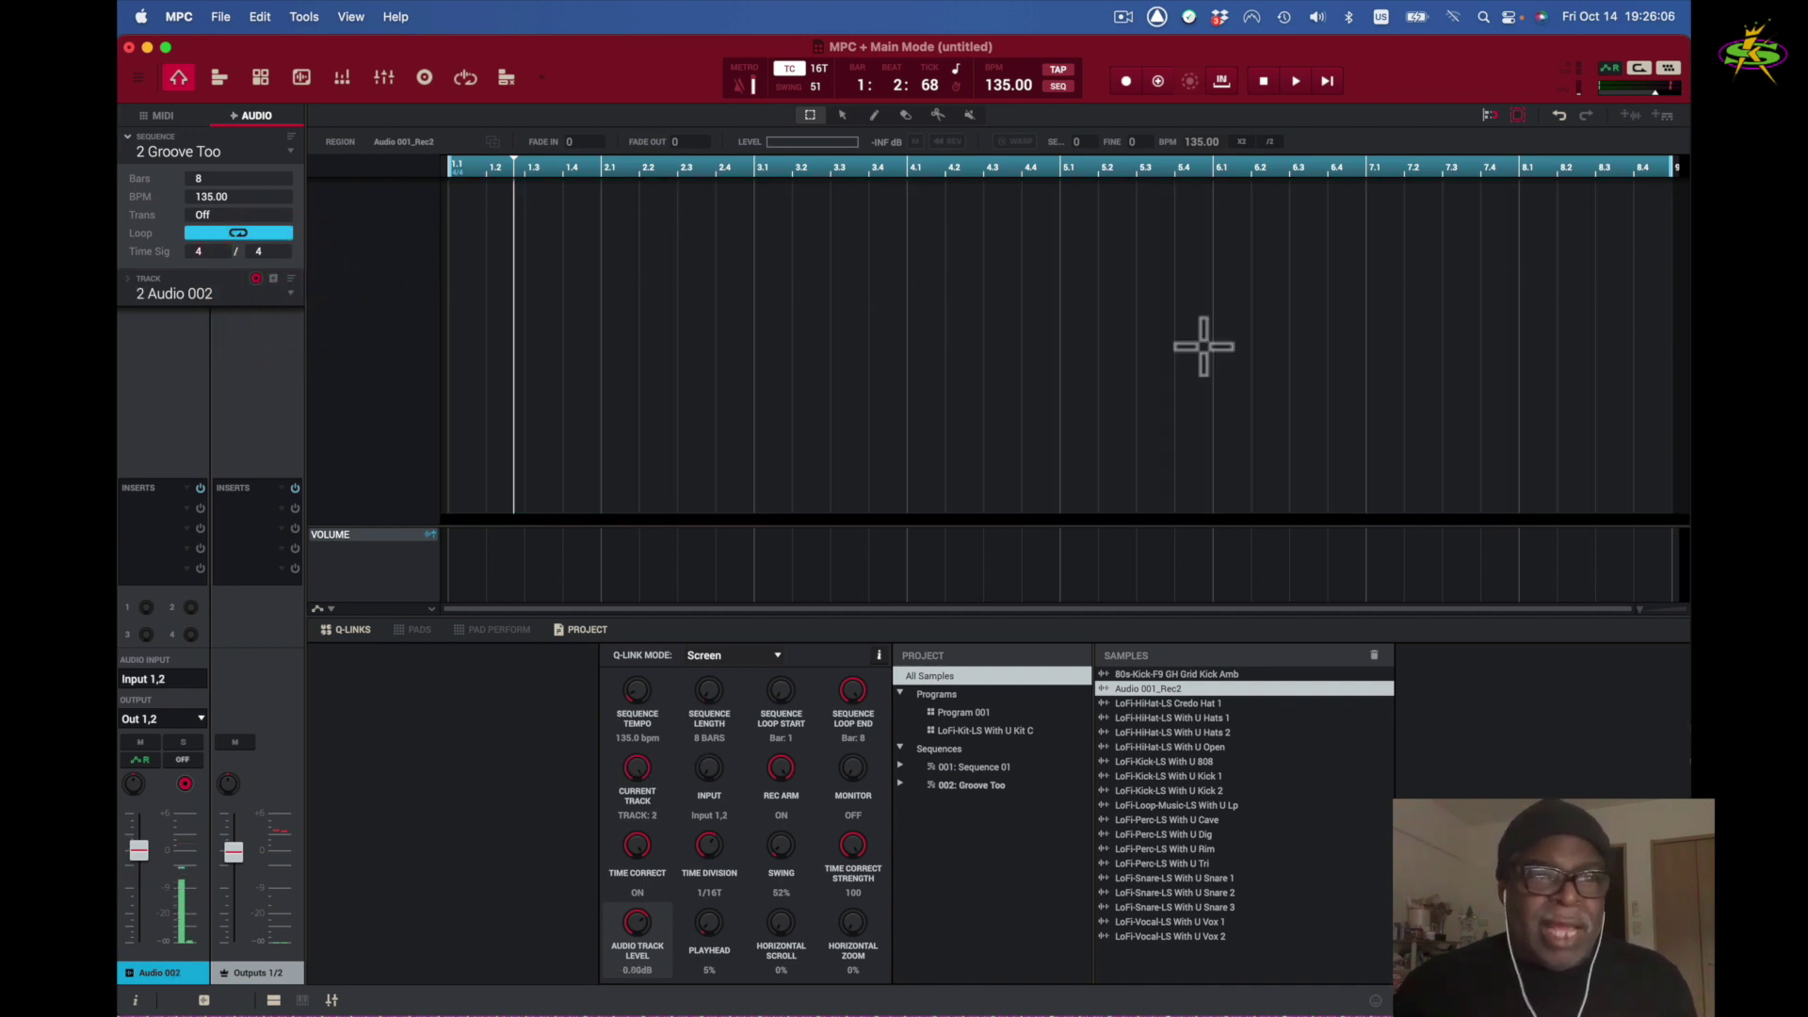
key(space)
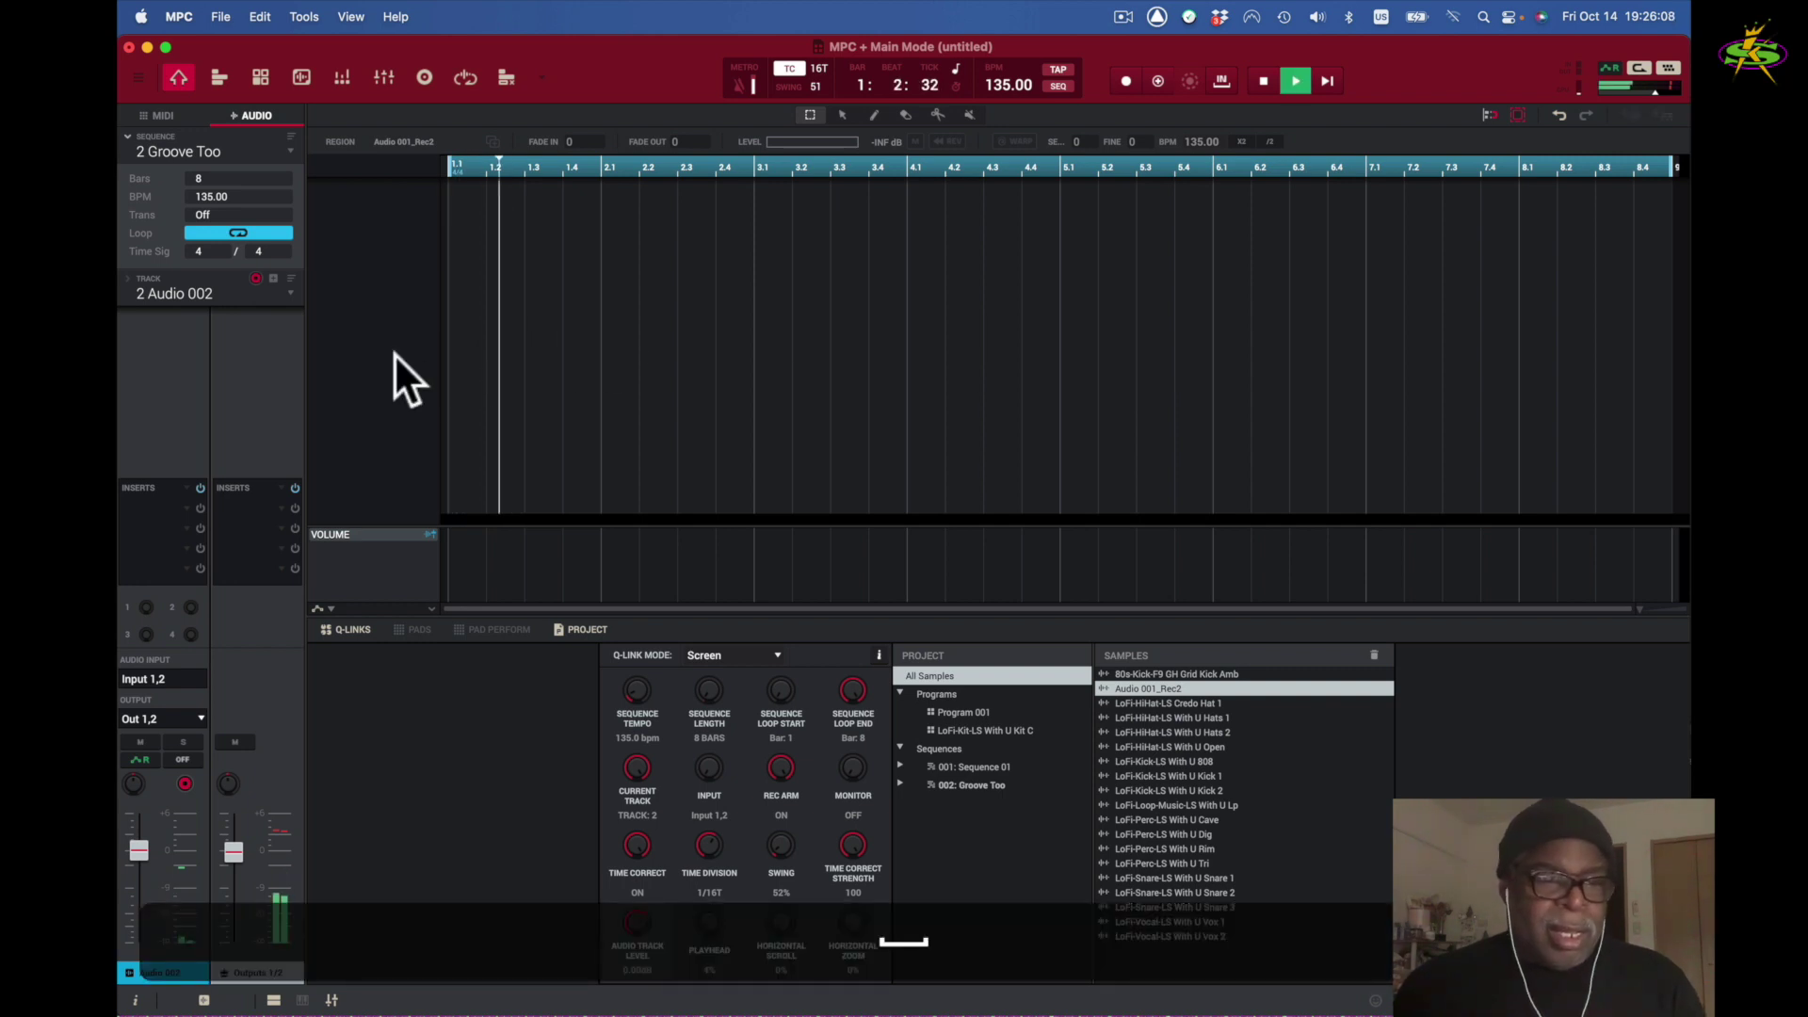
key(space)
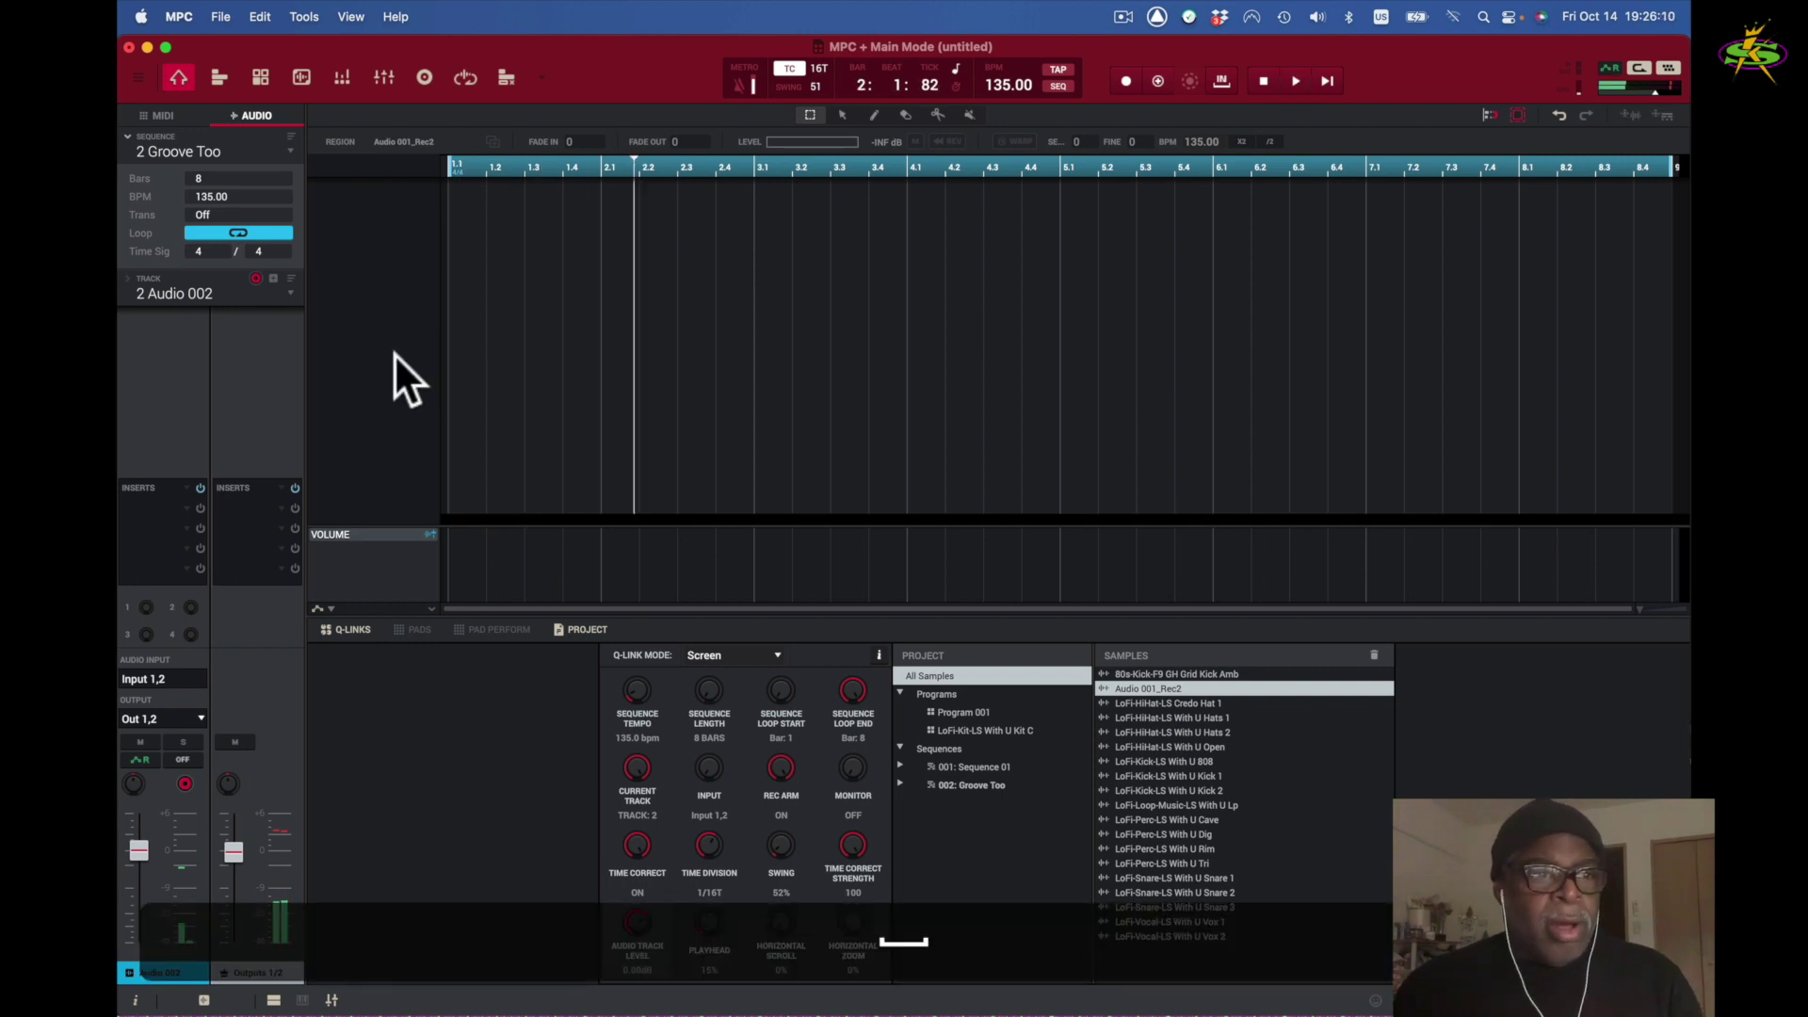
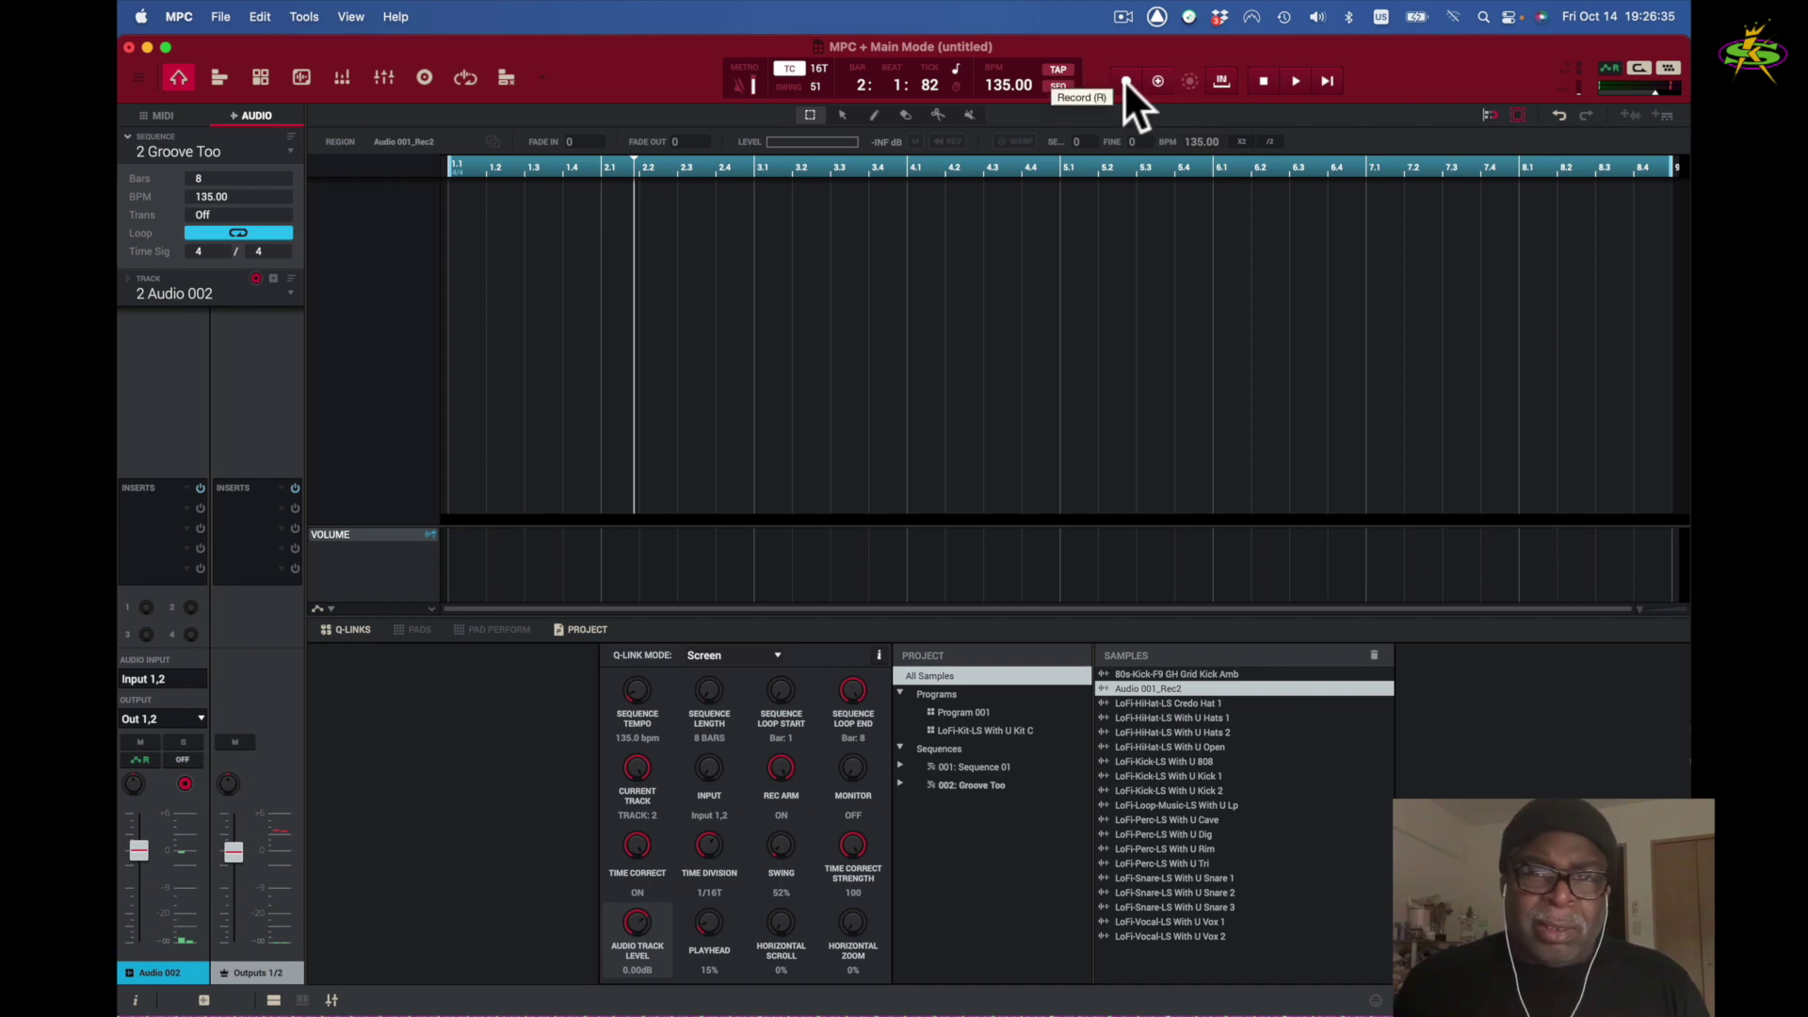
Step: Record an eight-bar take on Audio 002 using the stereo Input 1,2
click(1126, 80)
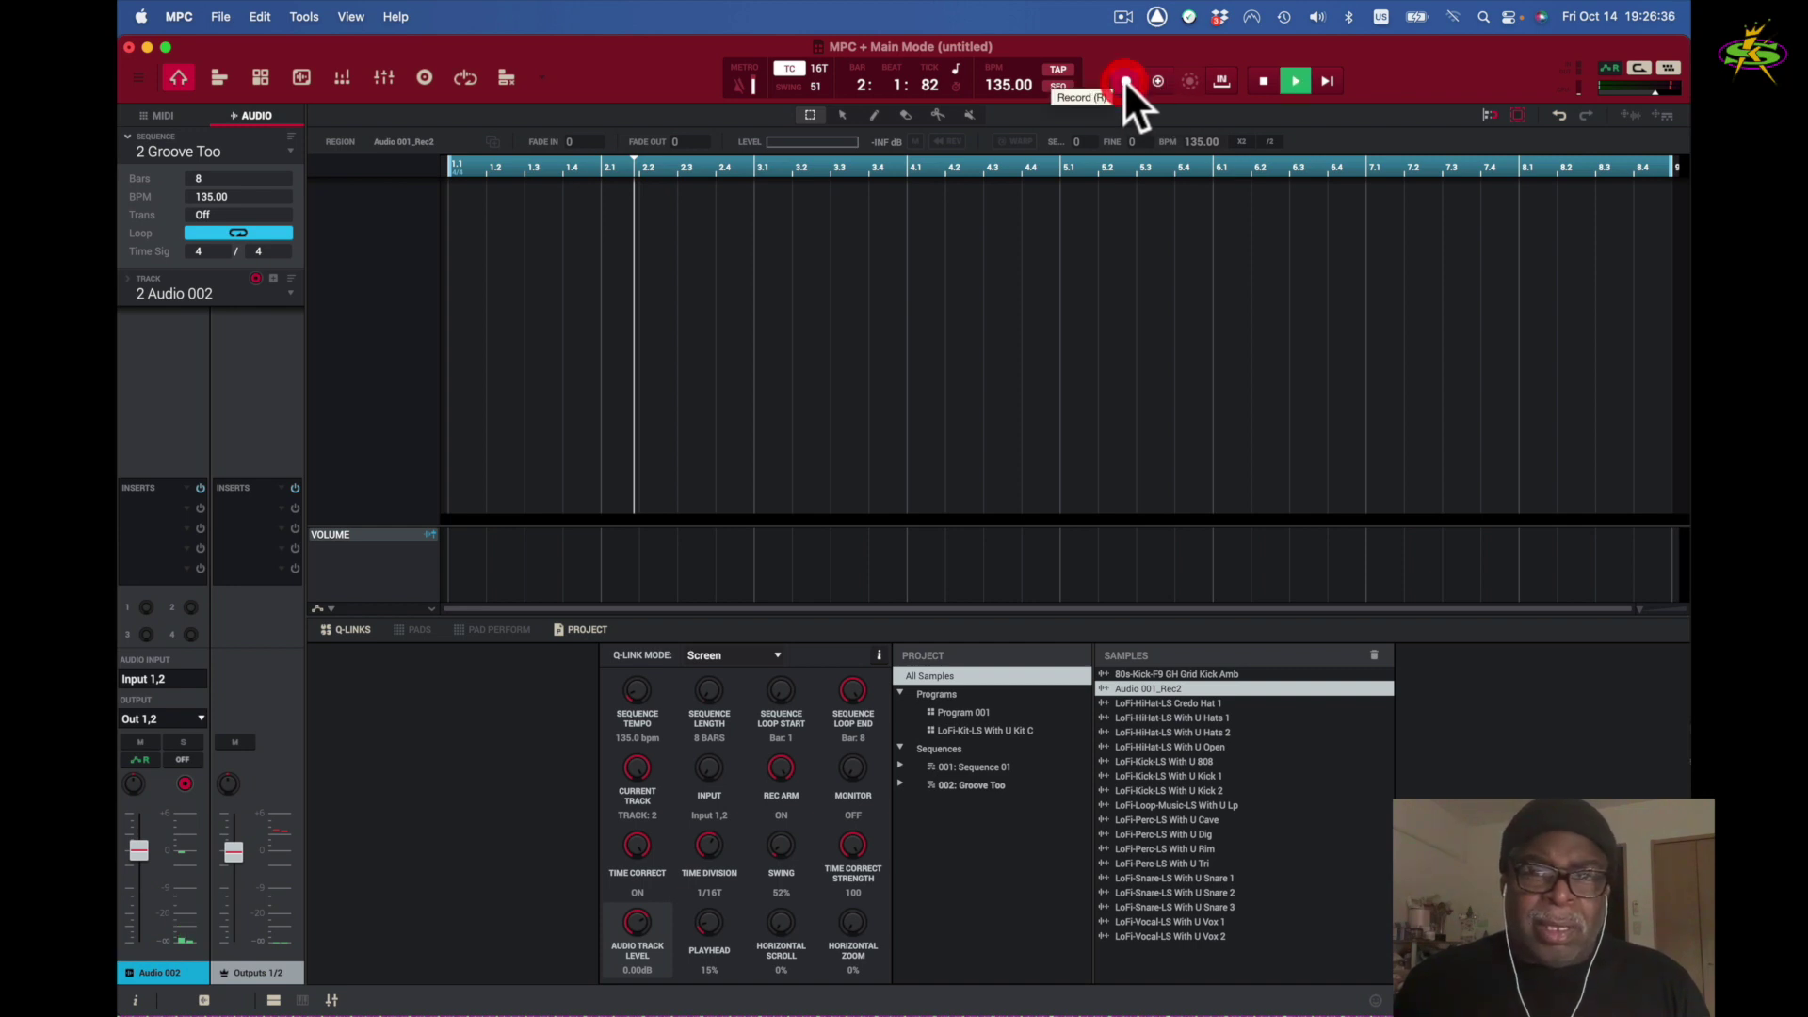
click(1325, 84)
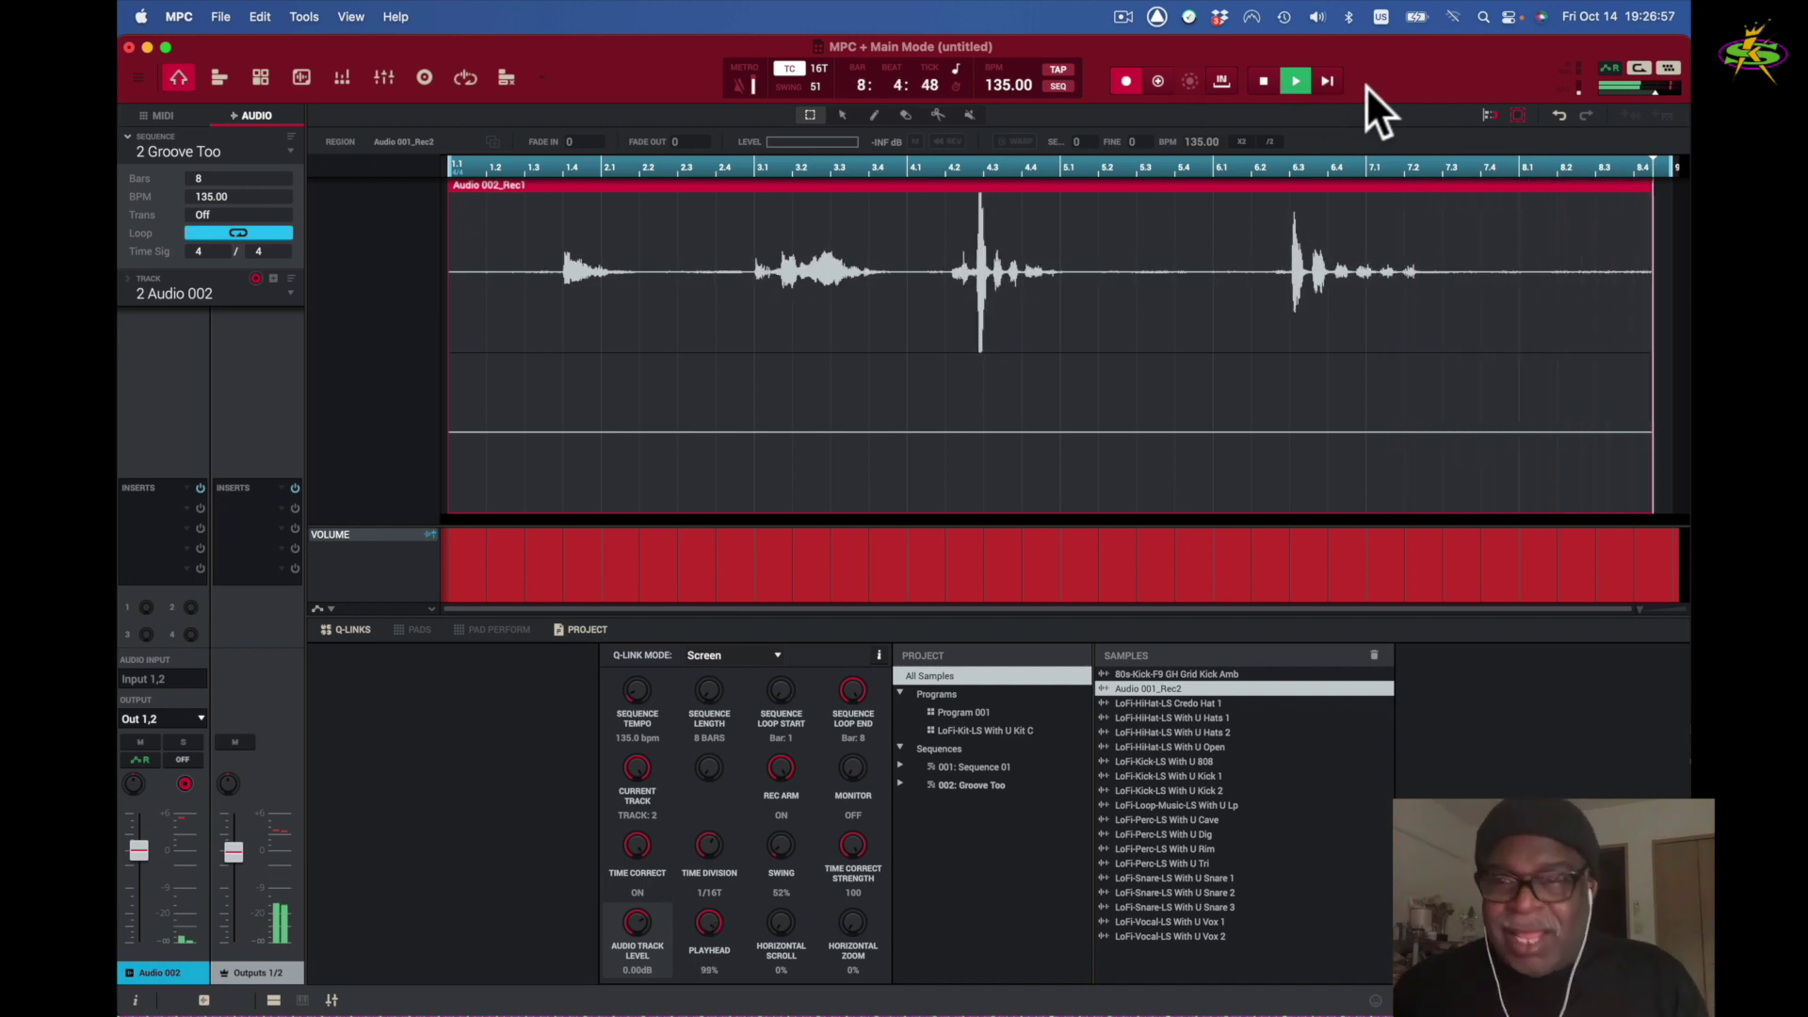
key(space)
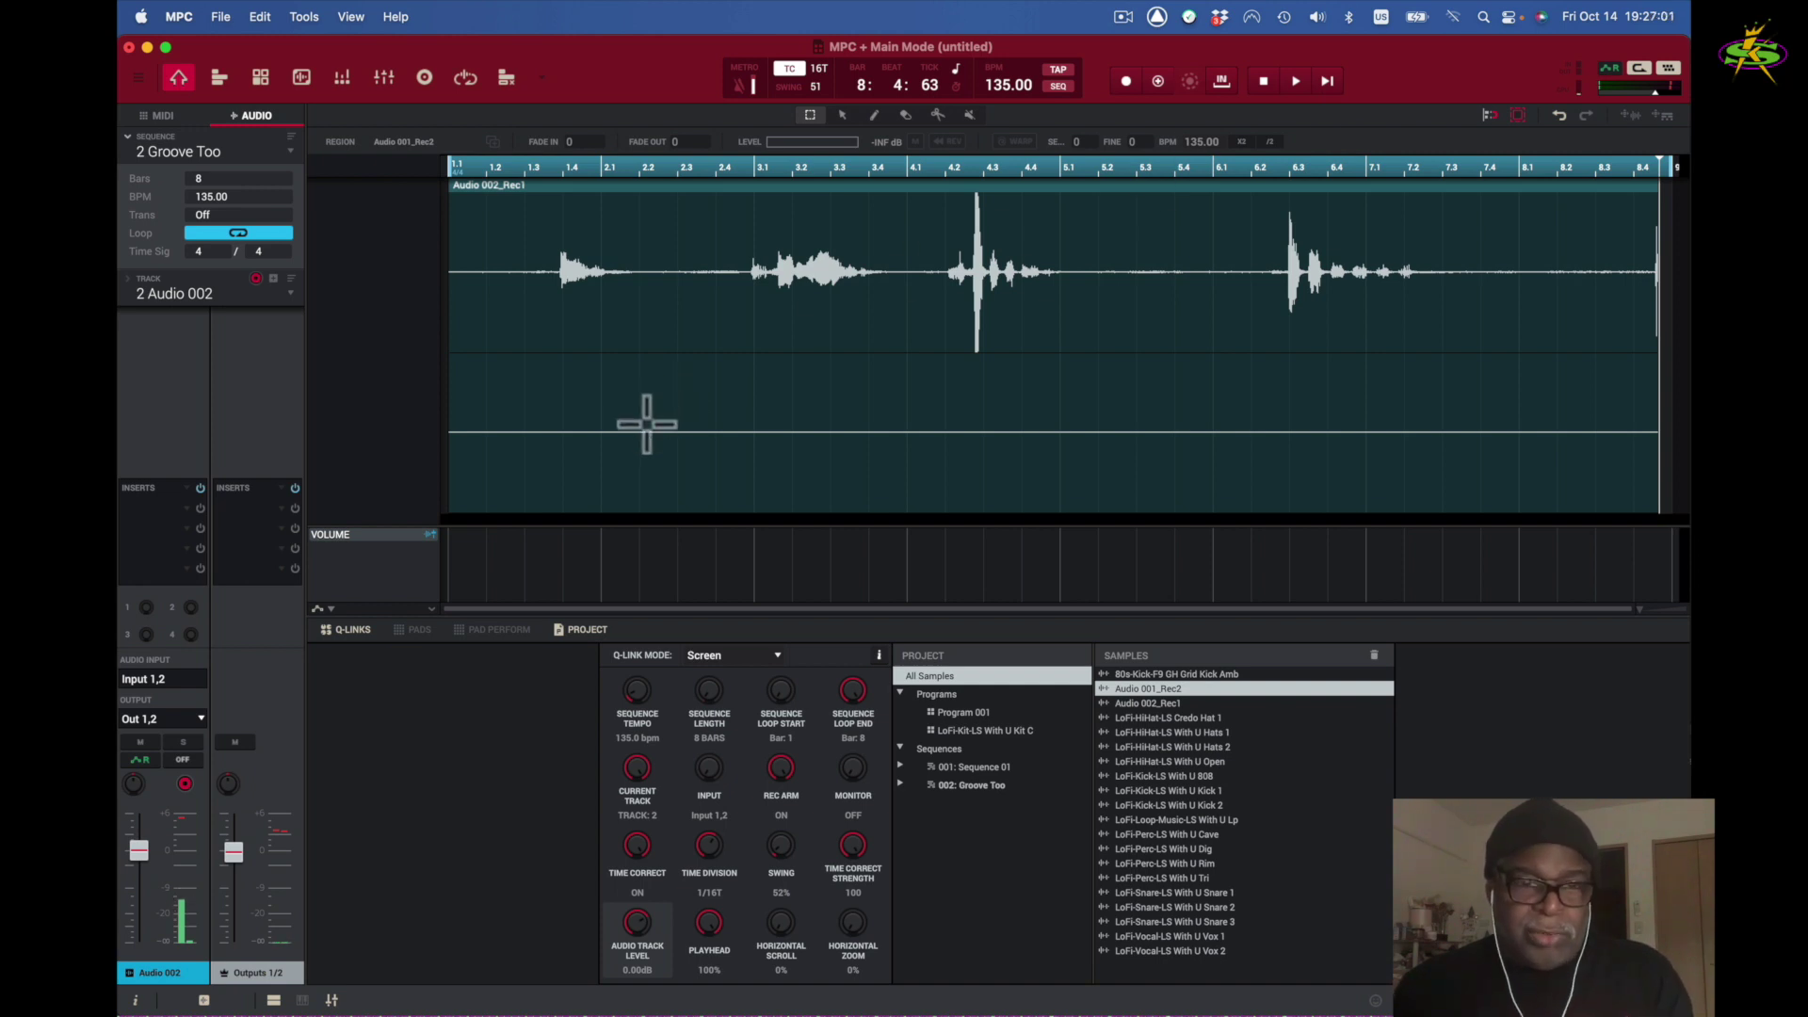
Step: Play back part of the stereo take on Audio 002 and undo its recording
key(space)
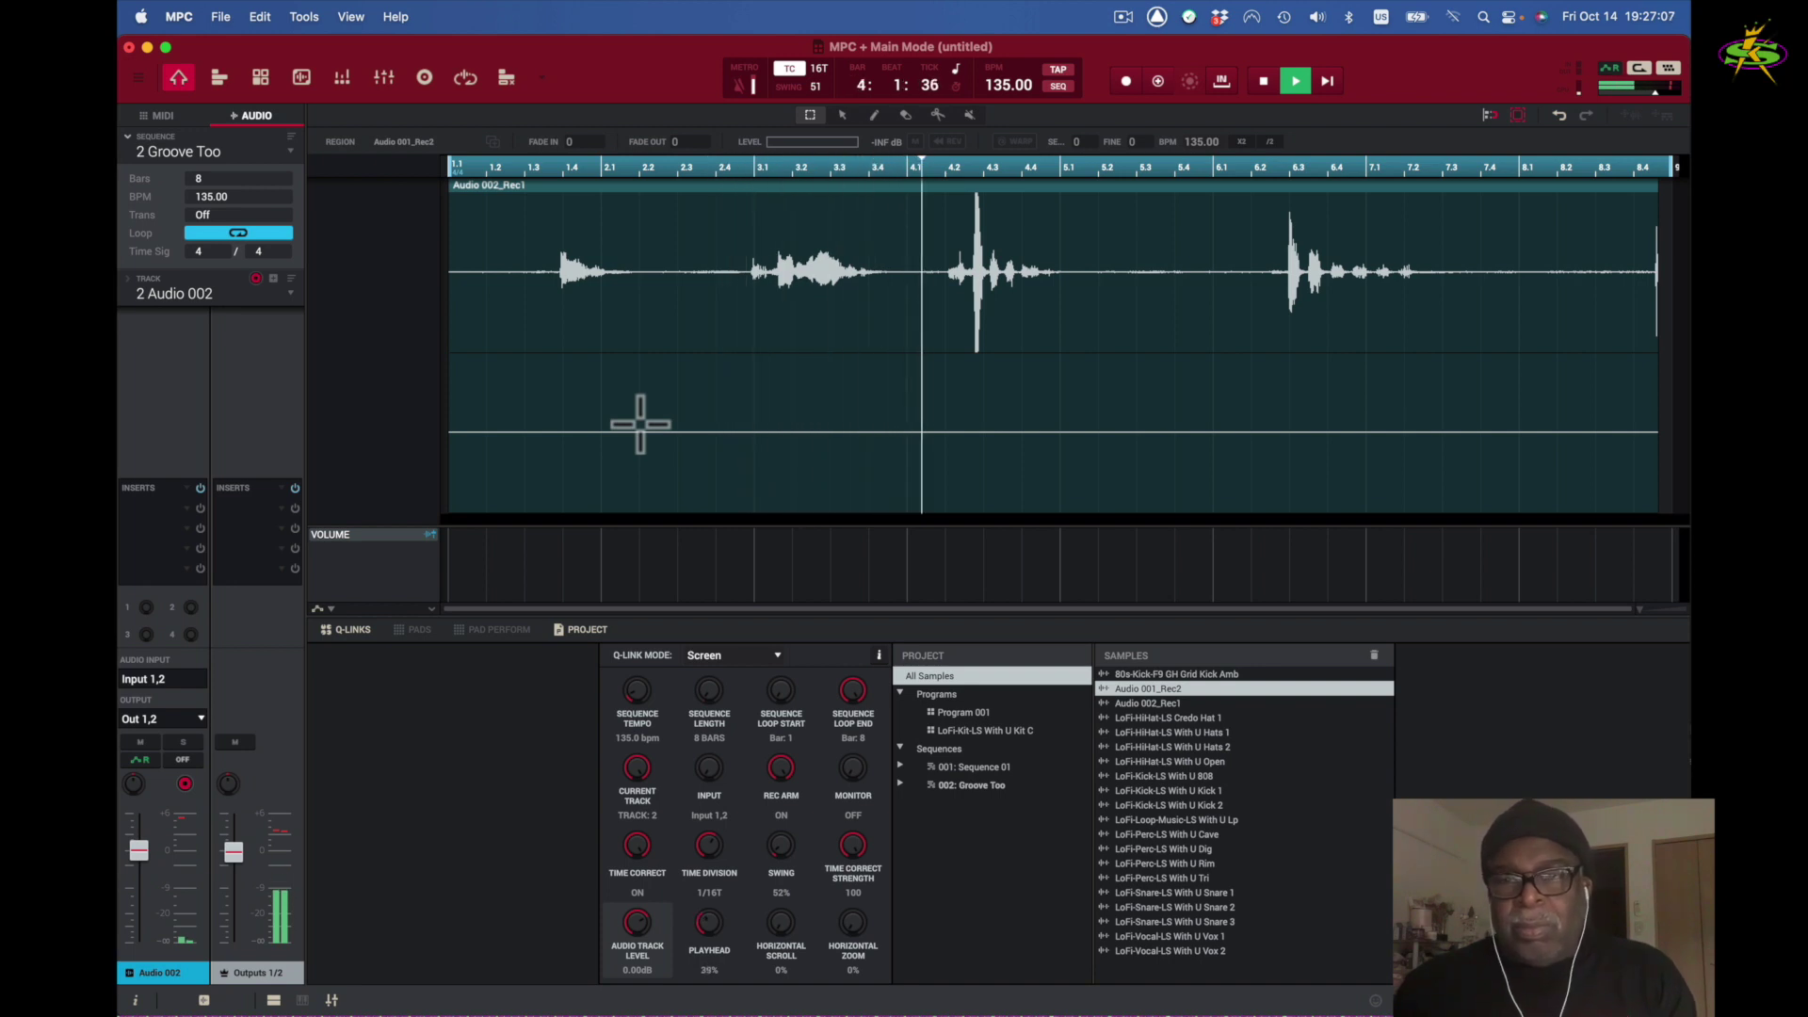
key(space)
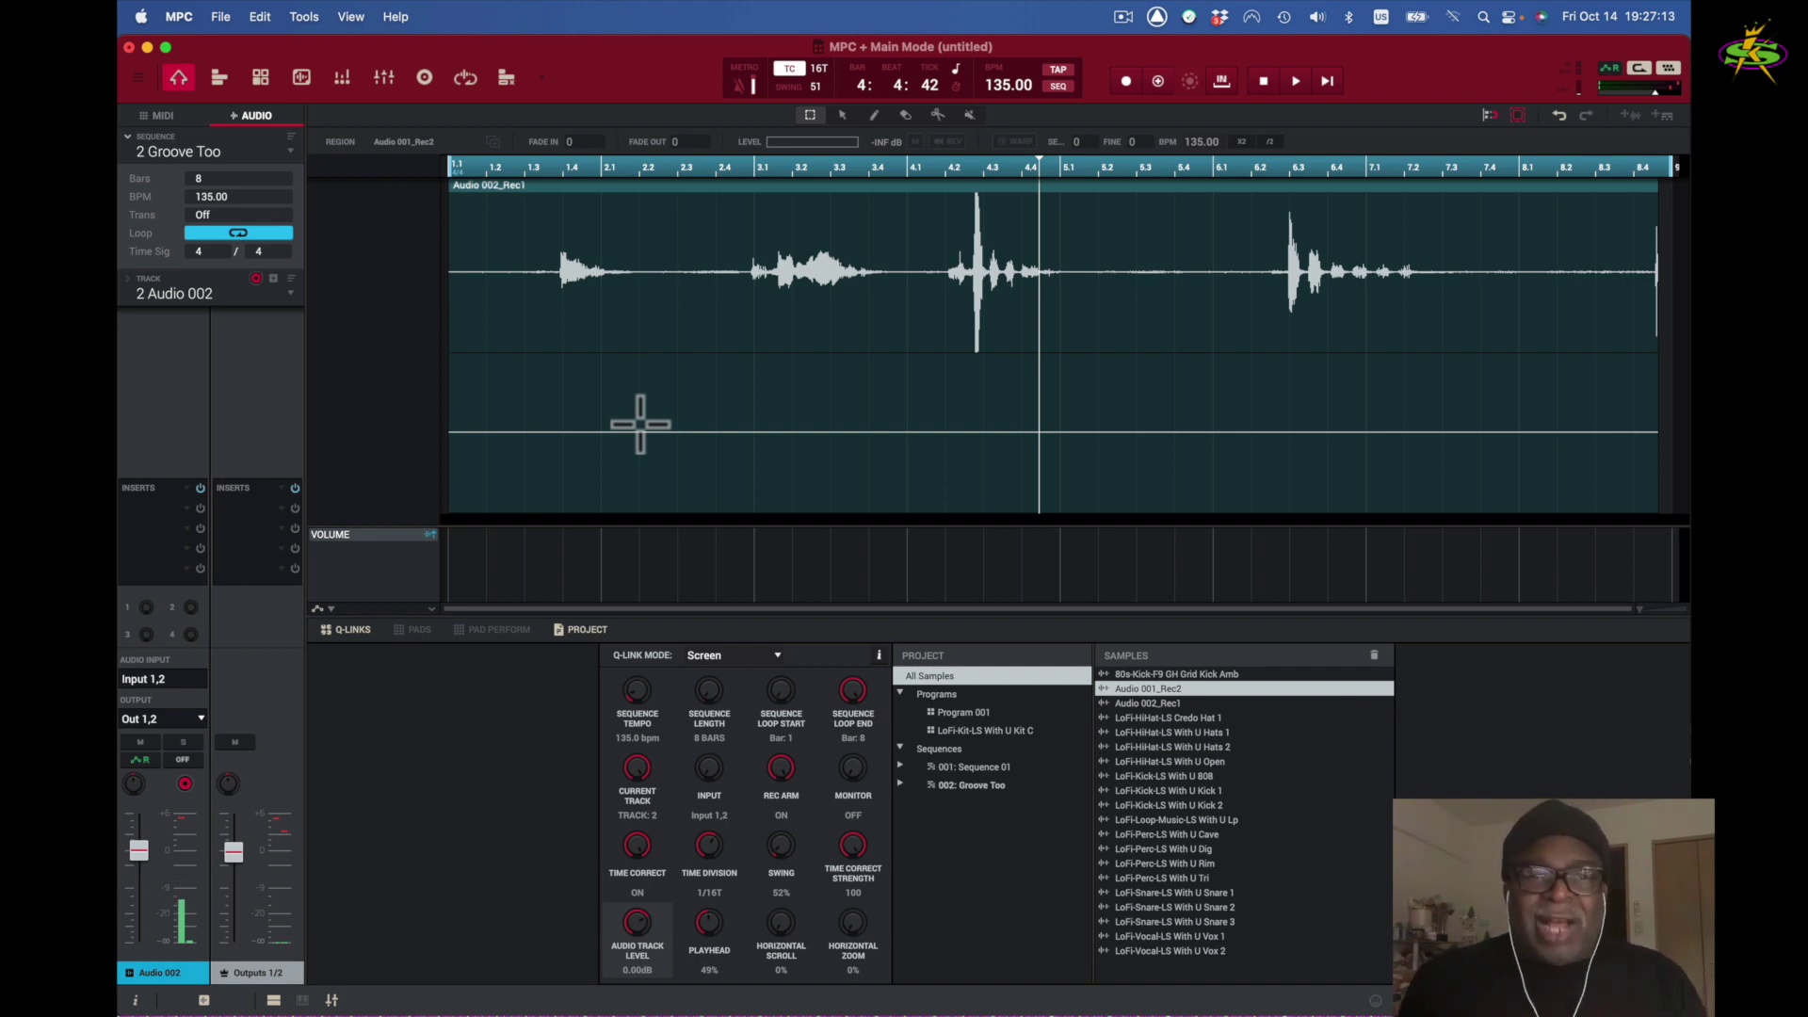
key(super+z)
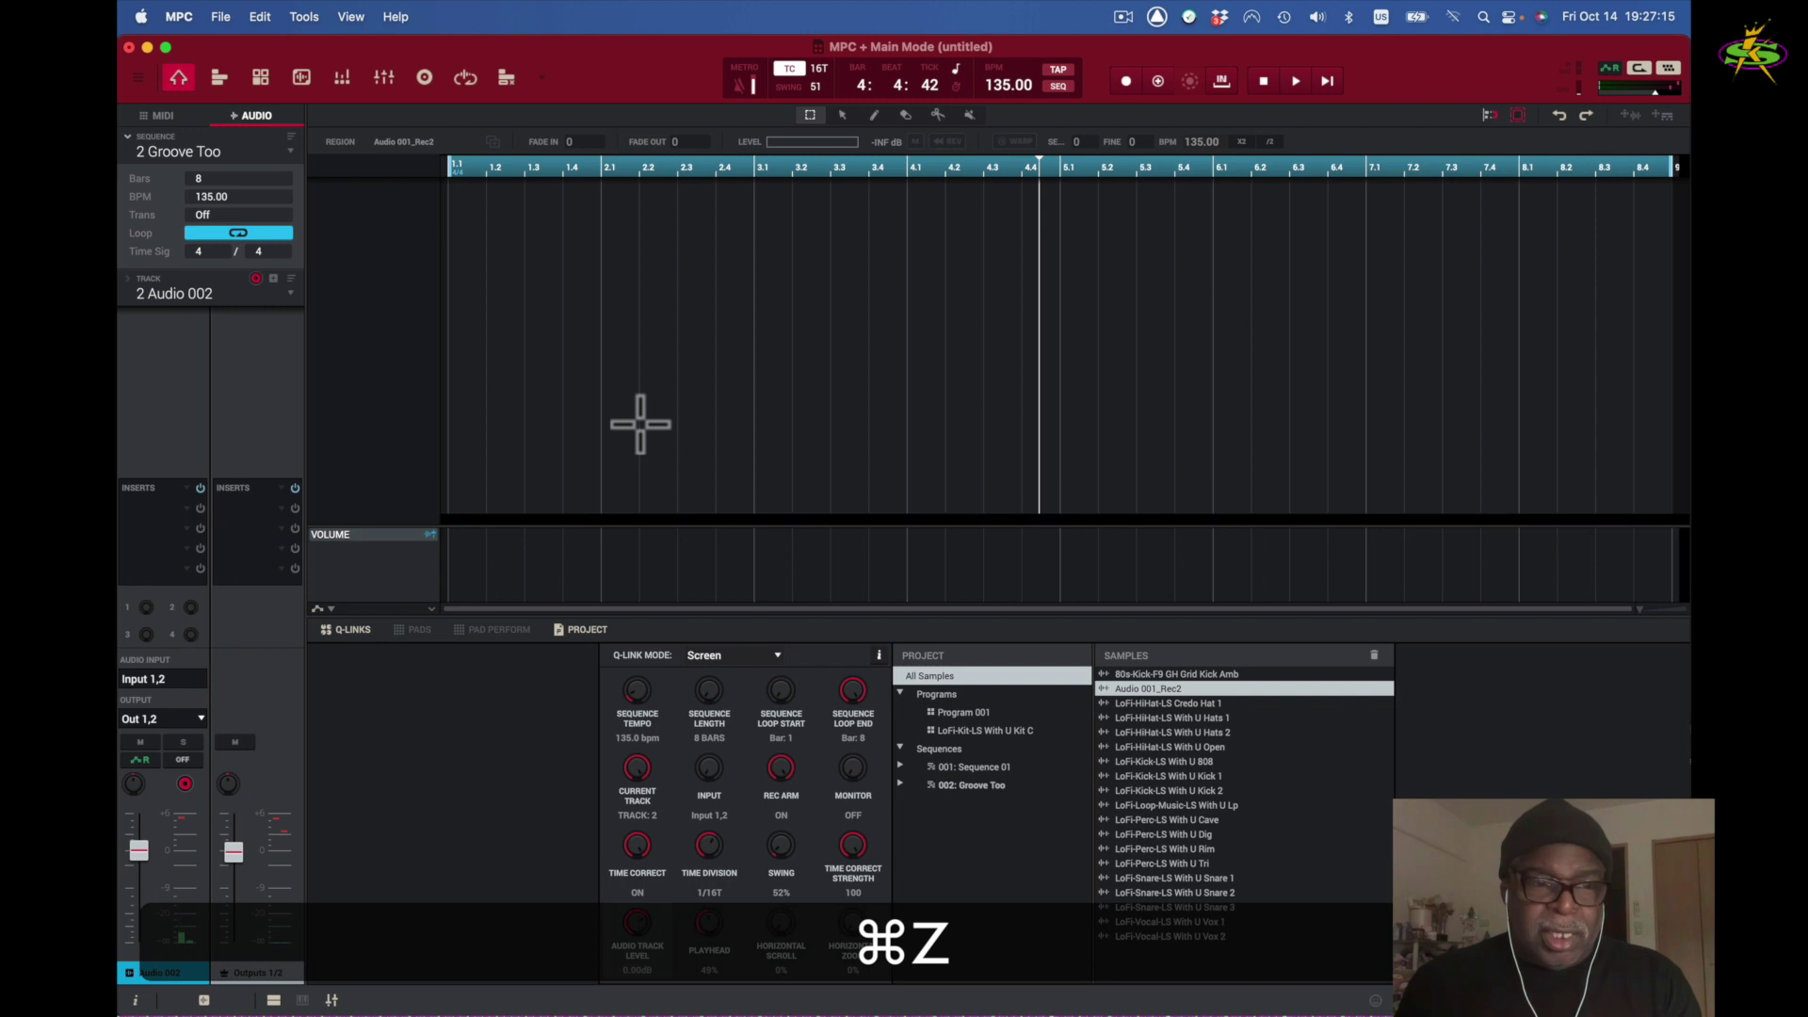
Step: Set the audio input of Audio 002 to mono Input 1 and record an eight-bar vocal take on it
click(190, 675)
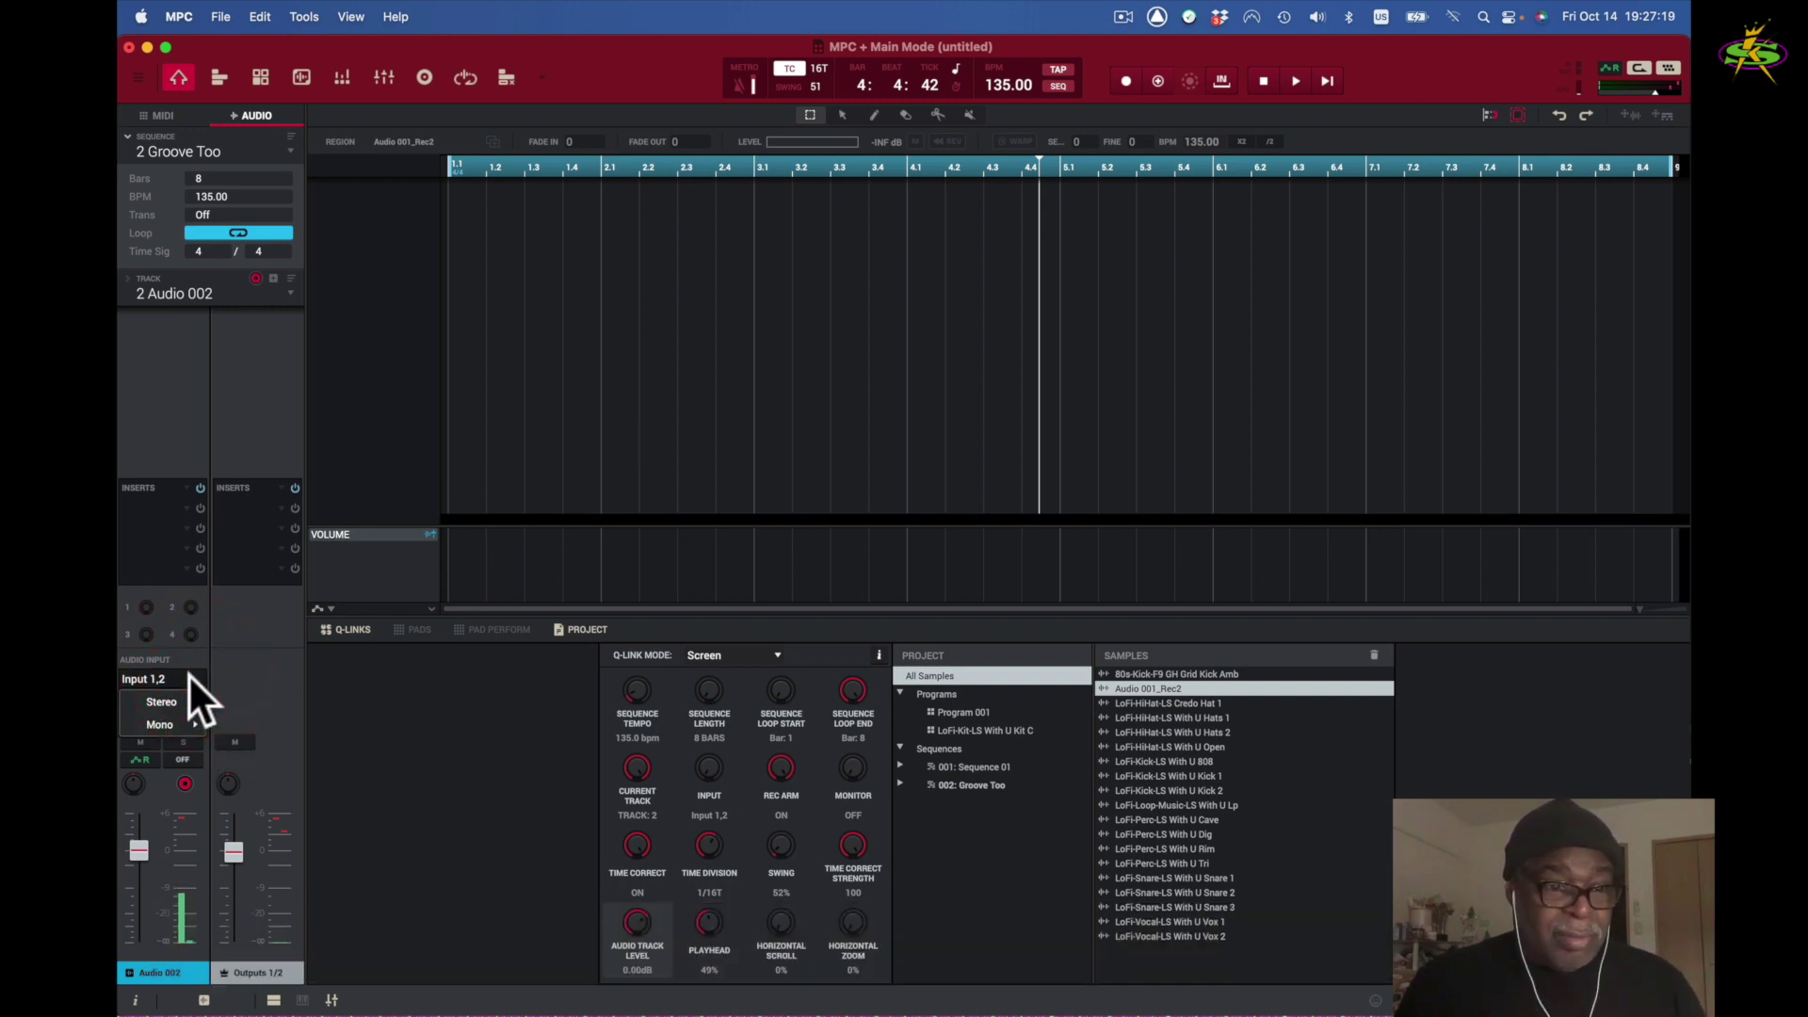
mouse_move(184, 721)
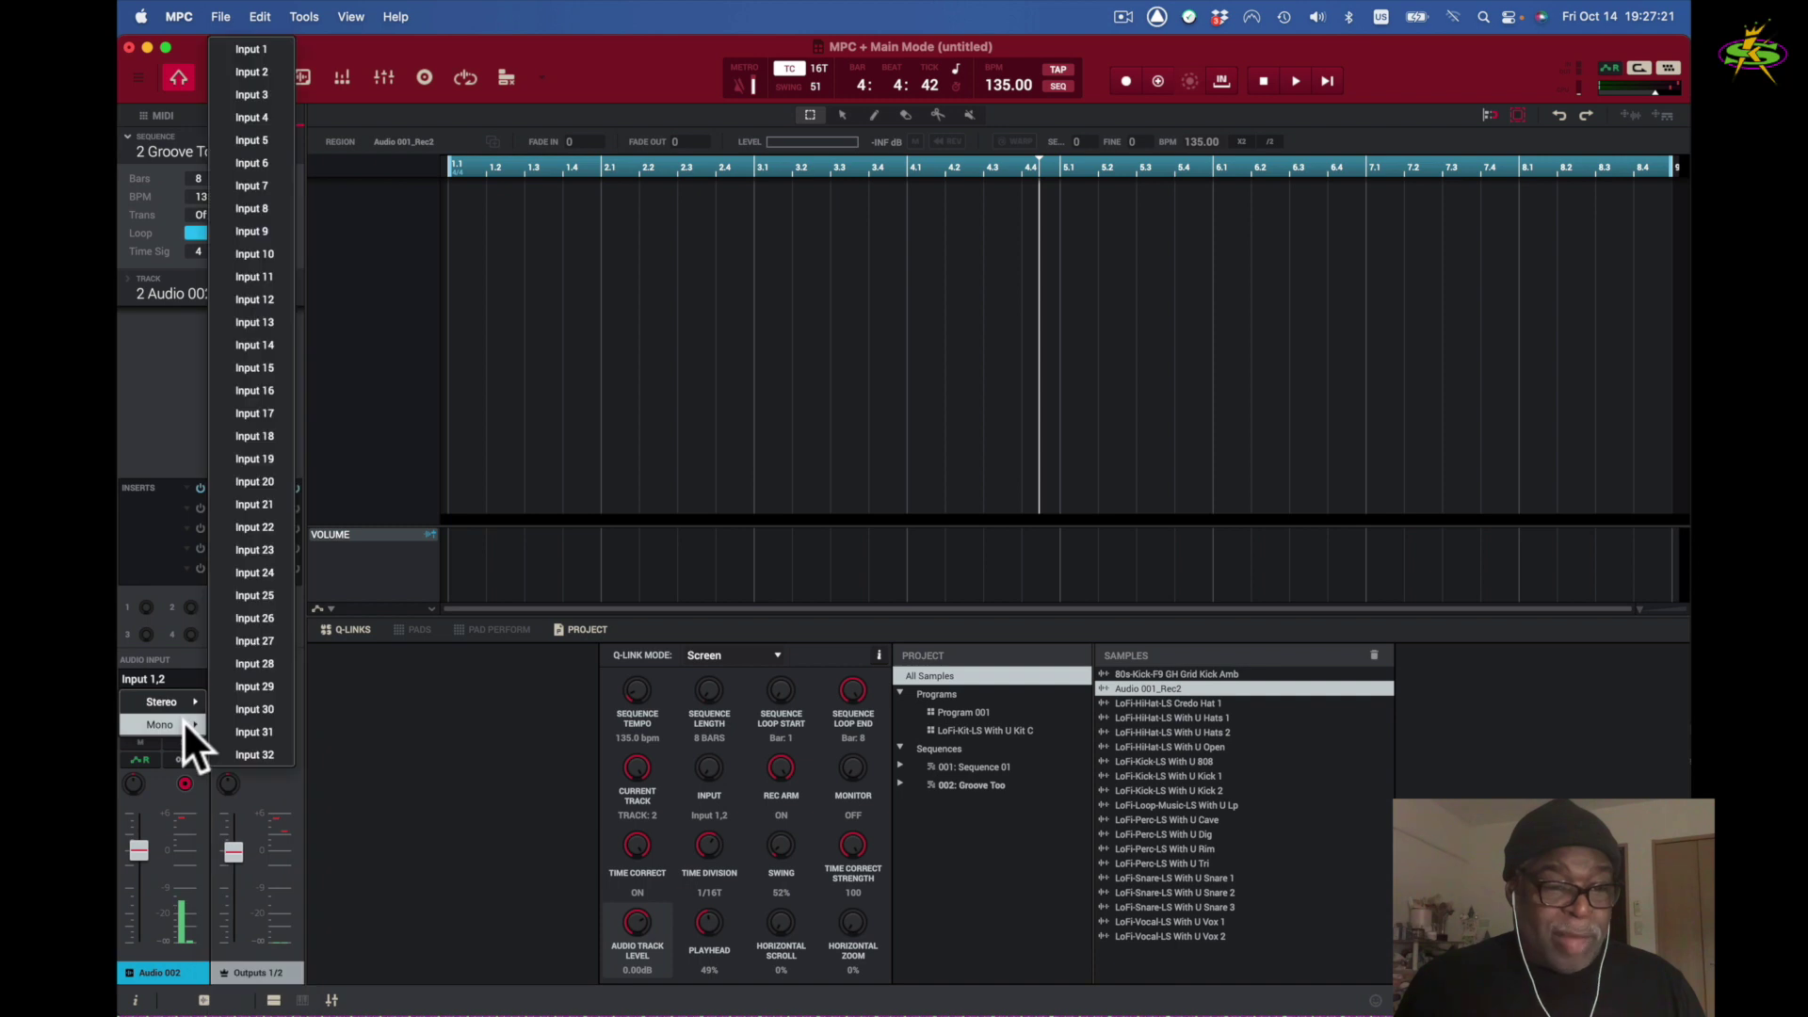
click(232, 46)
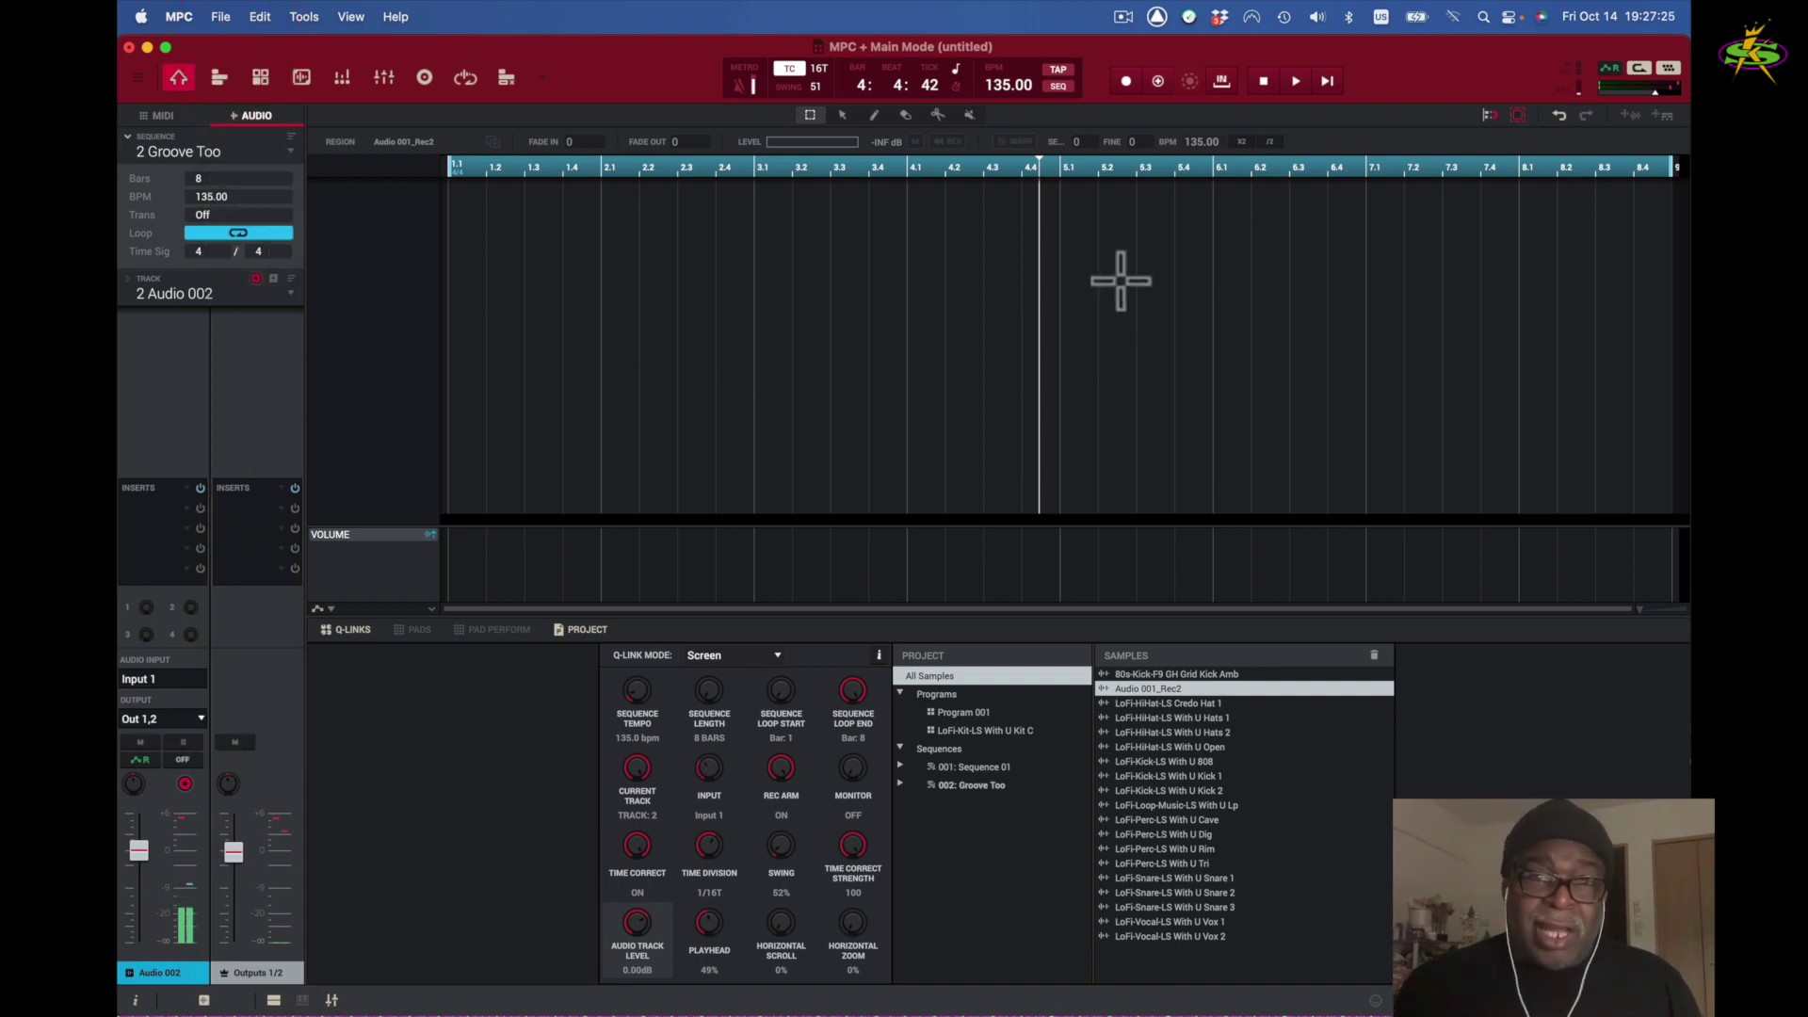
click(1125, 82)
click(1297, 82)
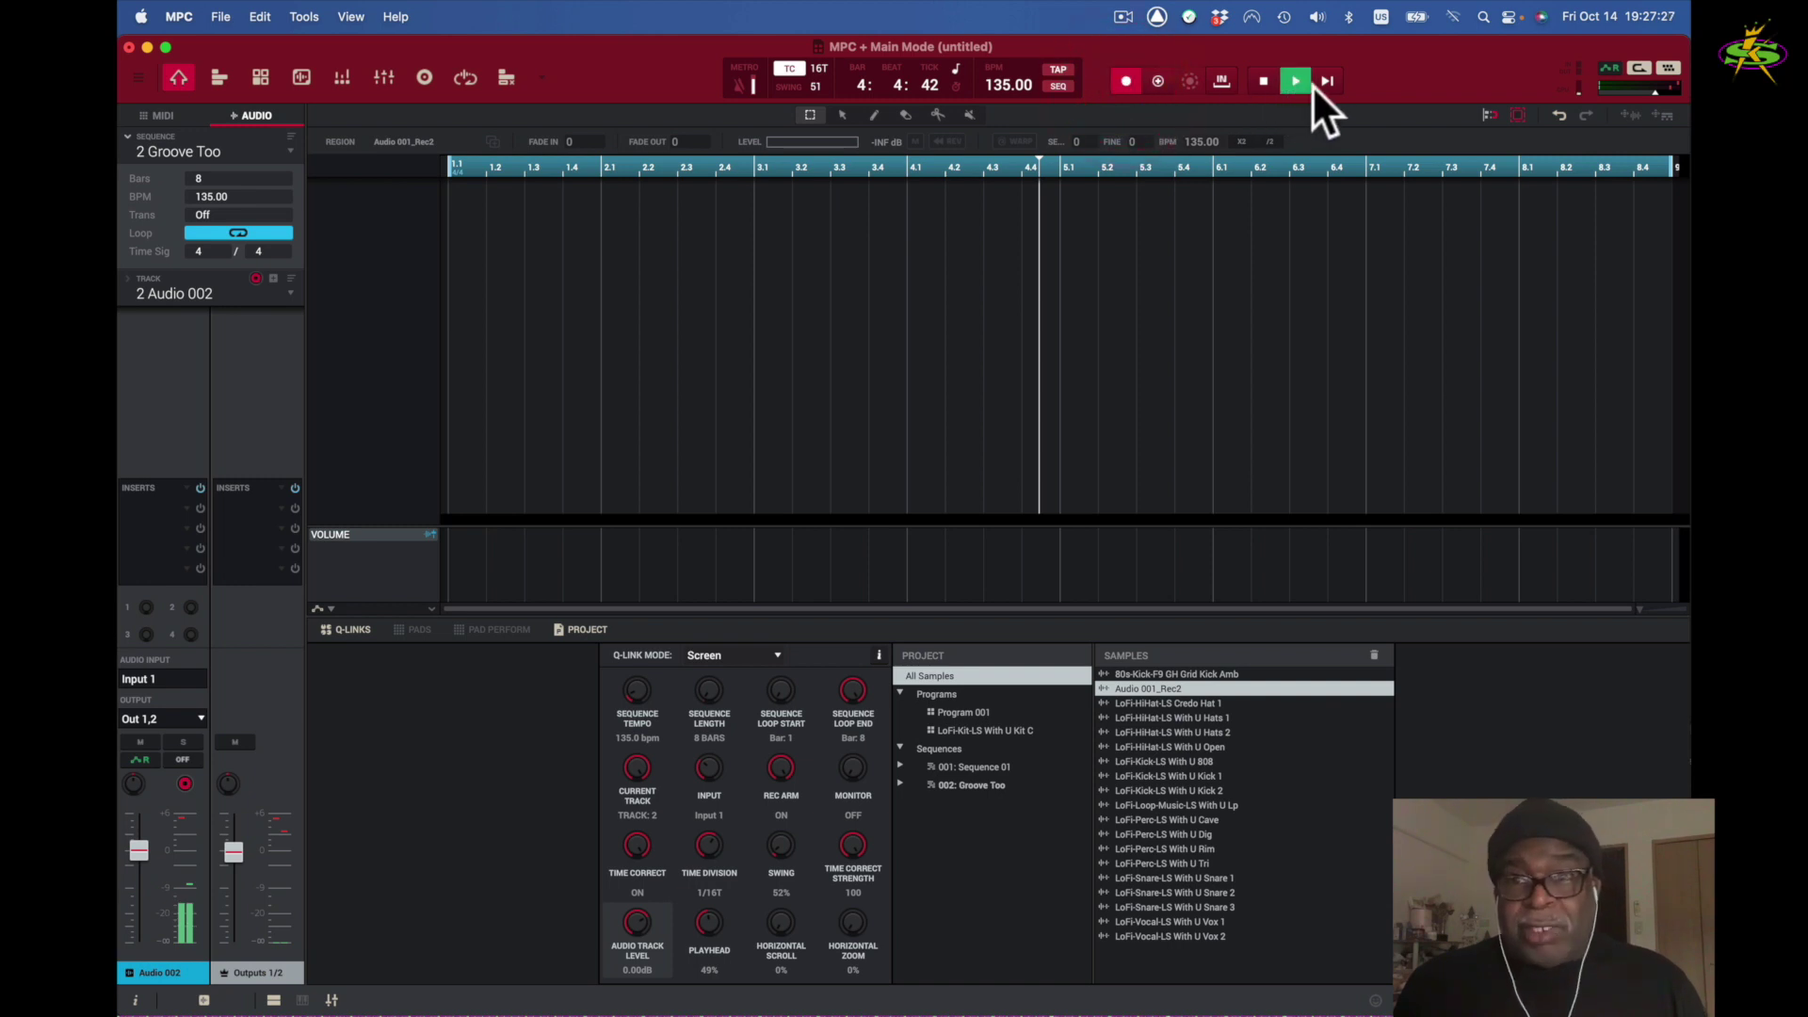
click(1328, 81)
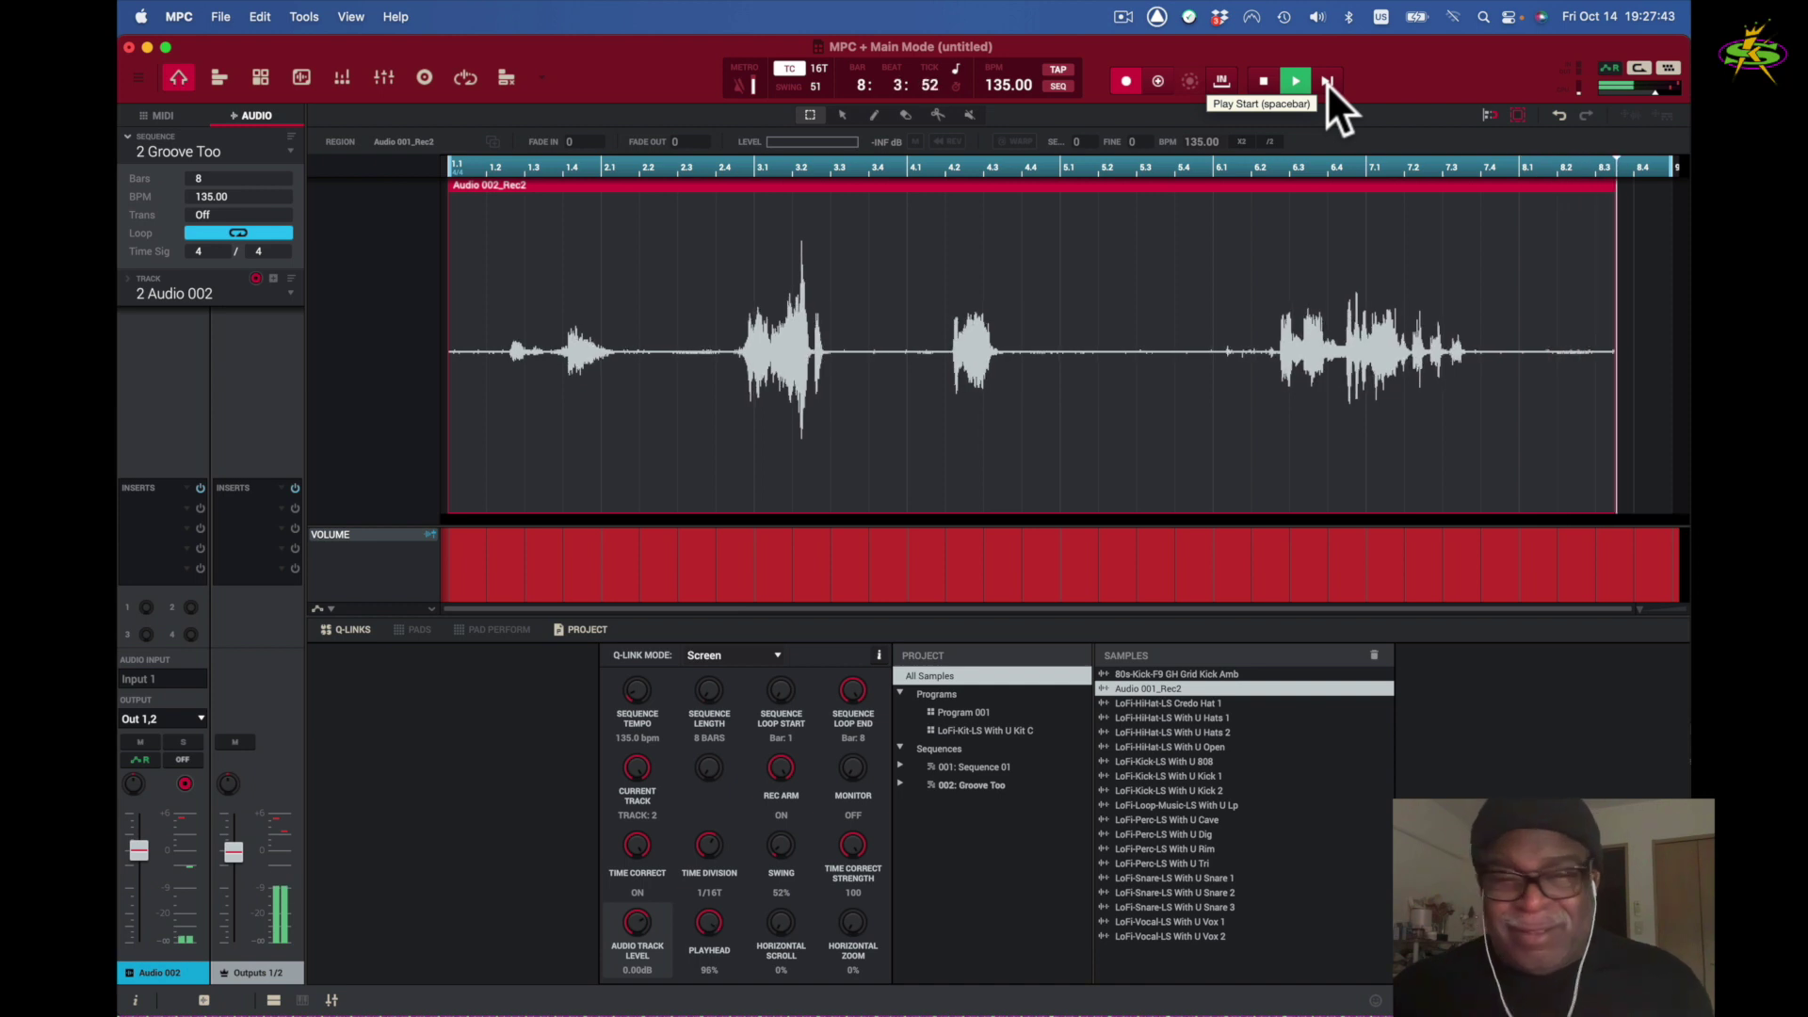
key(space)
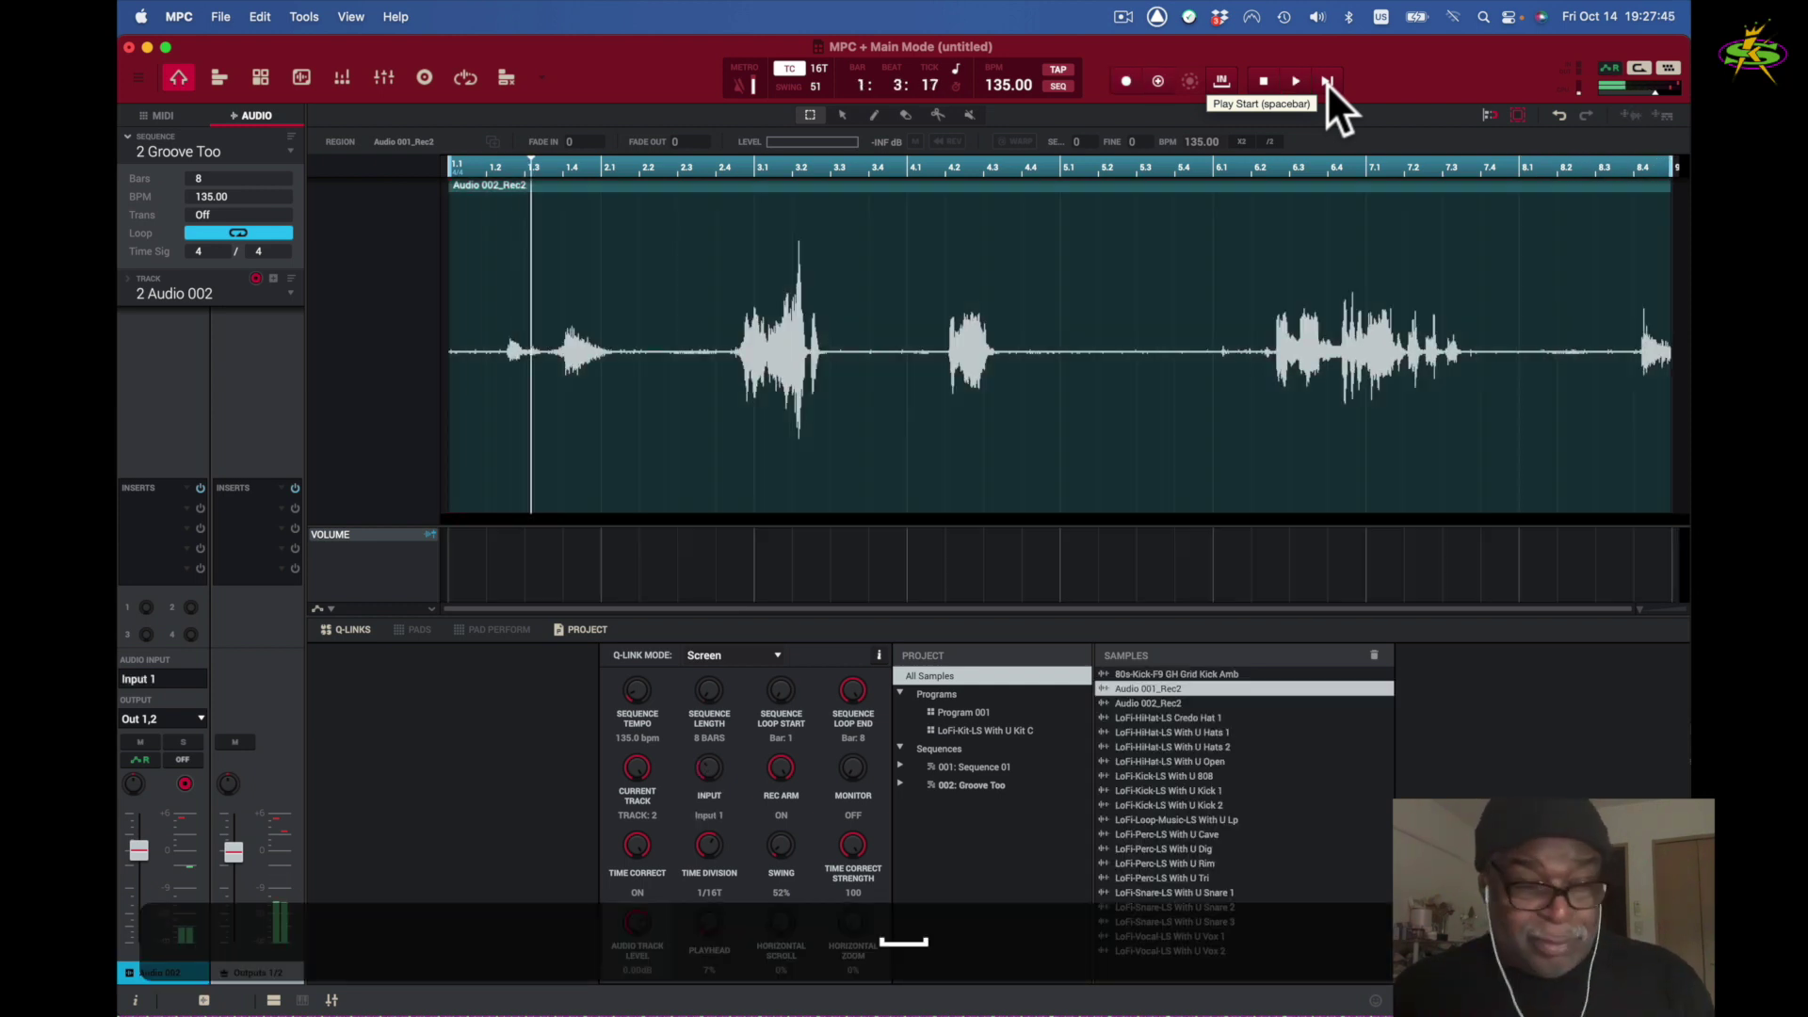
Step: Play back both vocal tracks with the beat, mute the Beat track's LoFi-Kit-LS With U Kit C program, and stop playback
click(1326, 82)
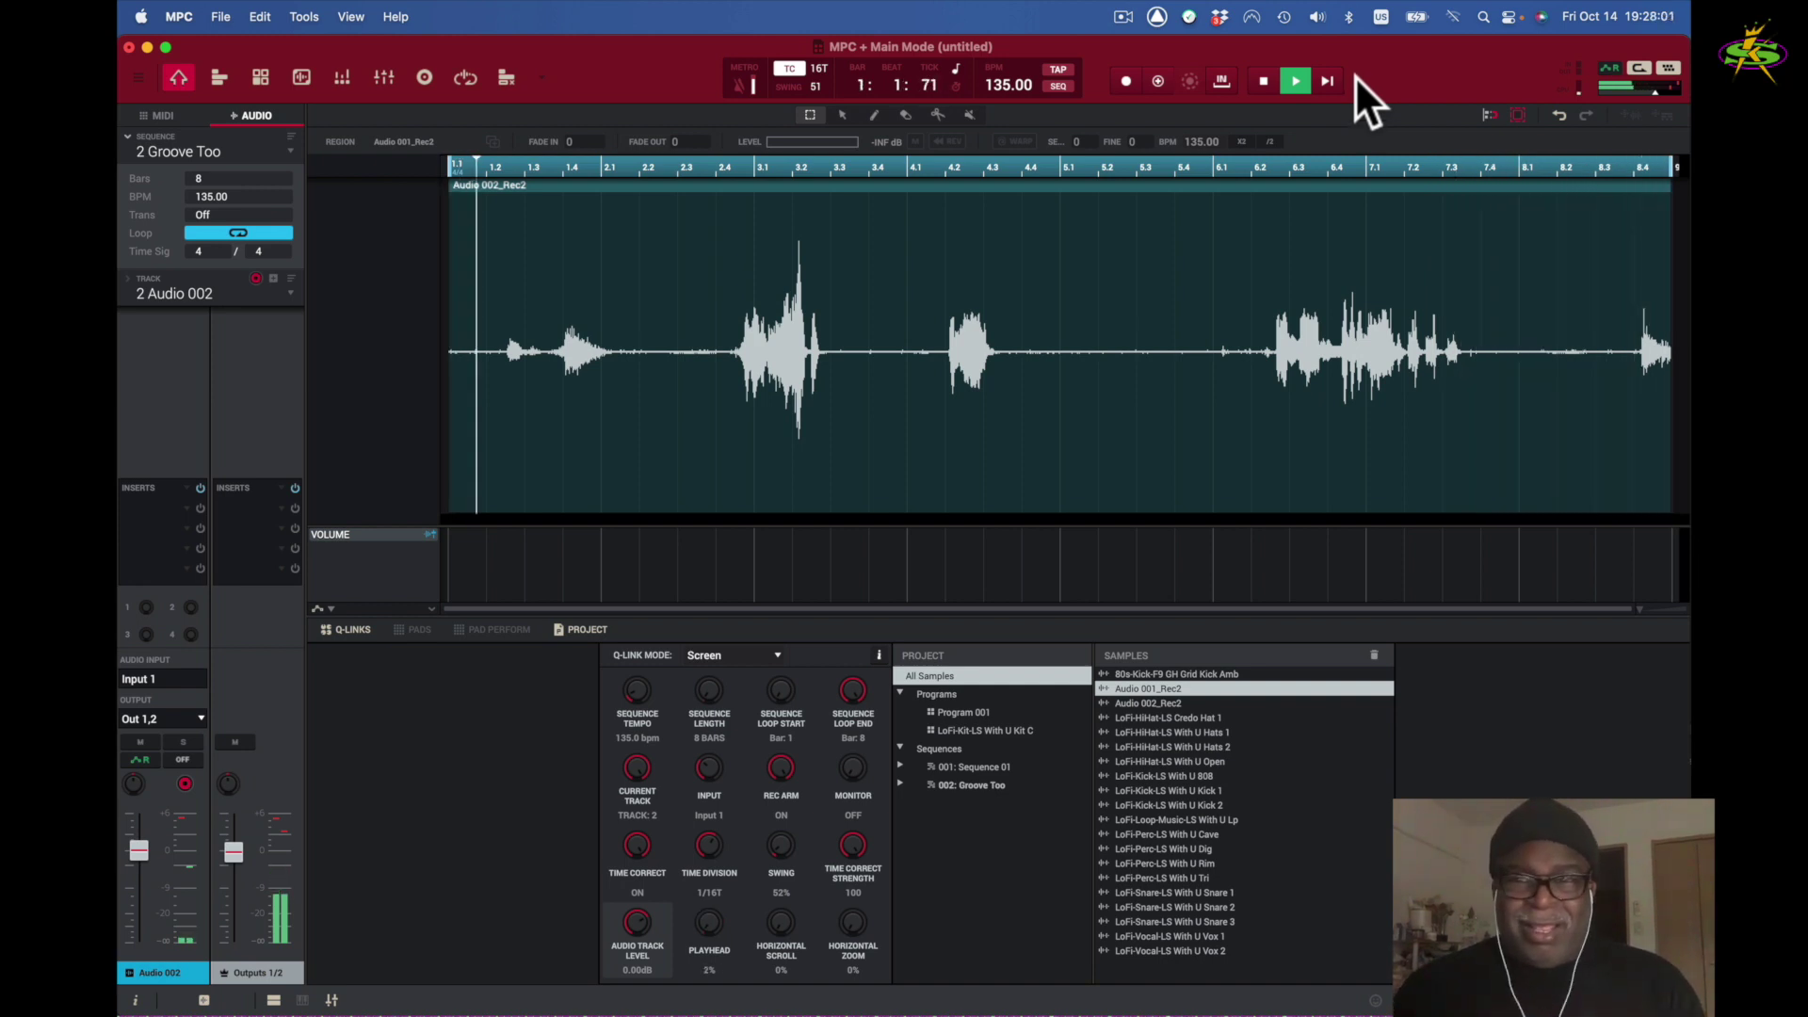
key(space)
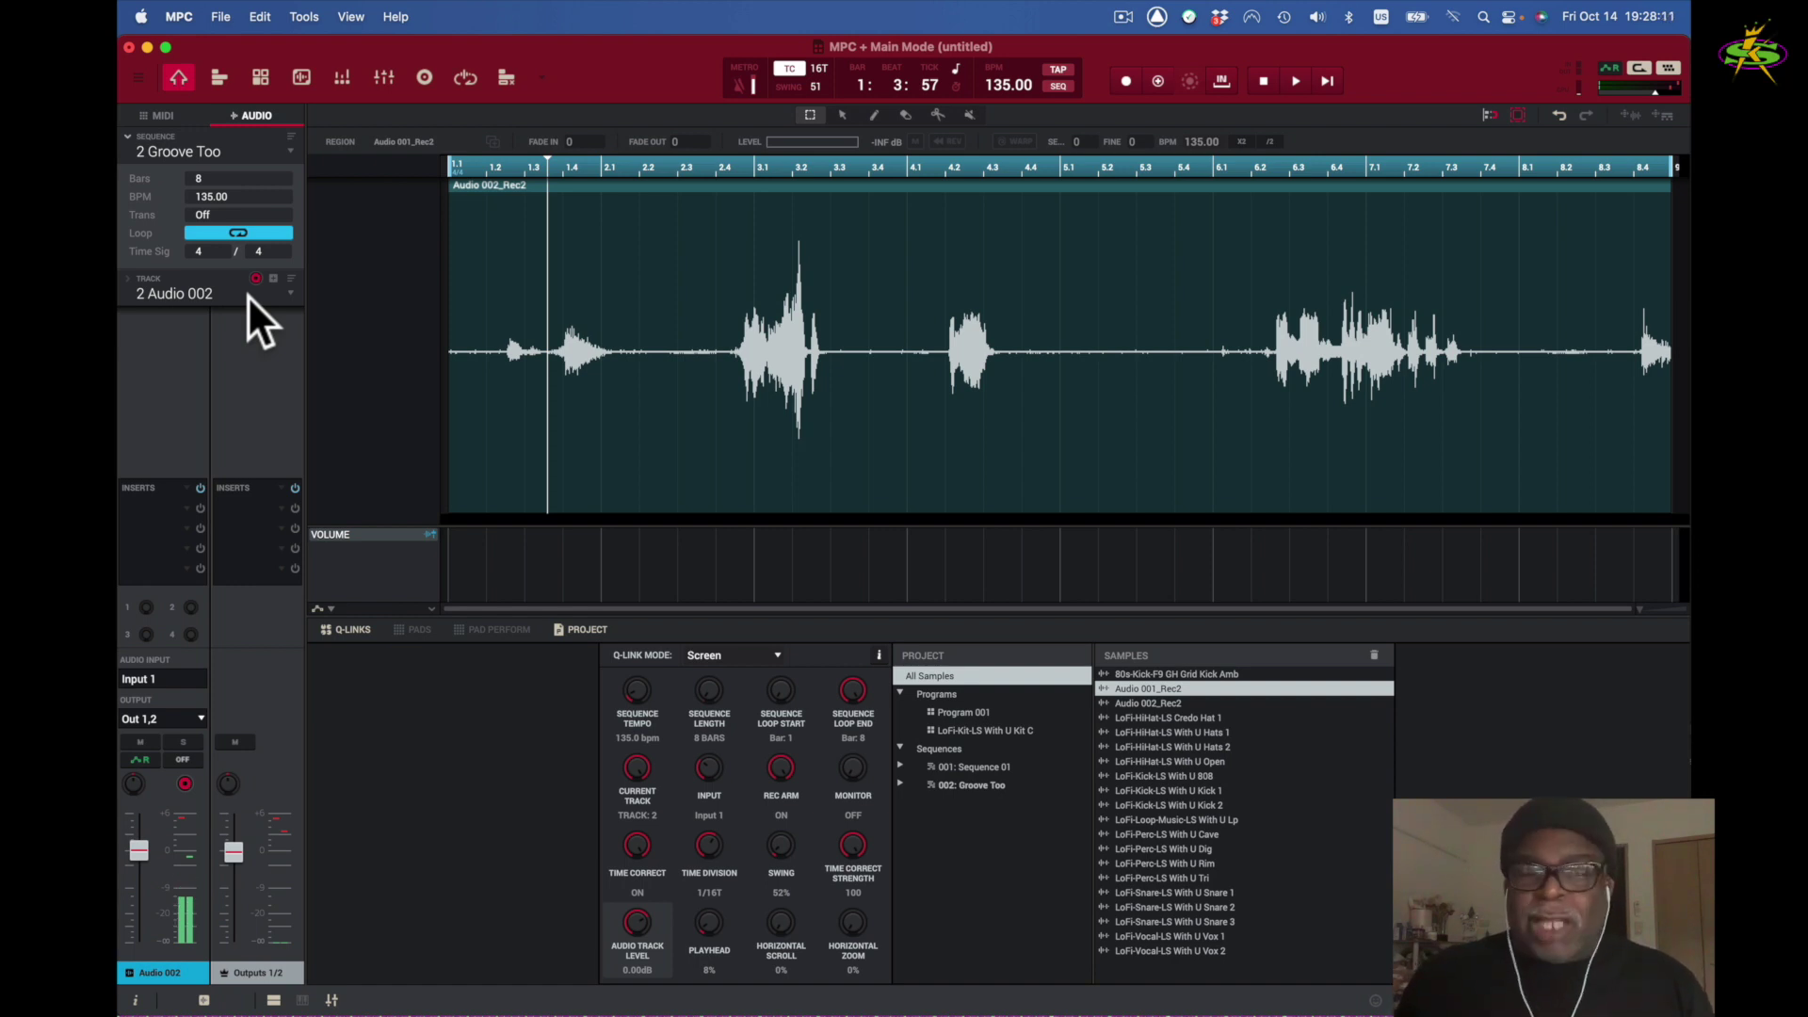
key(space)
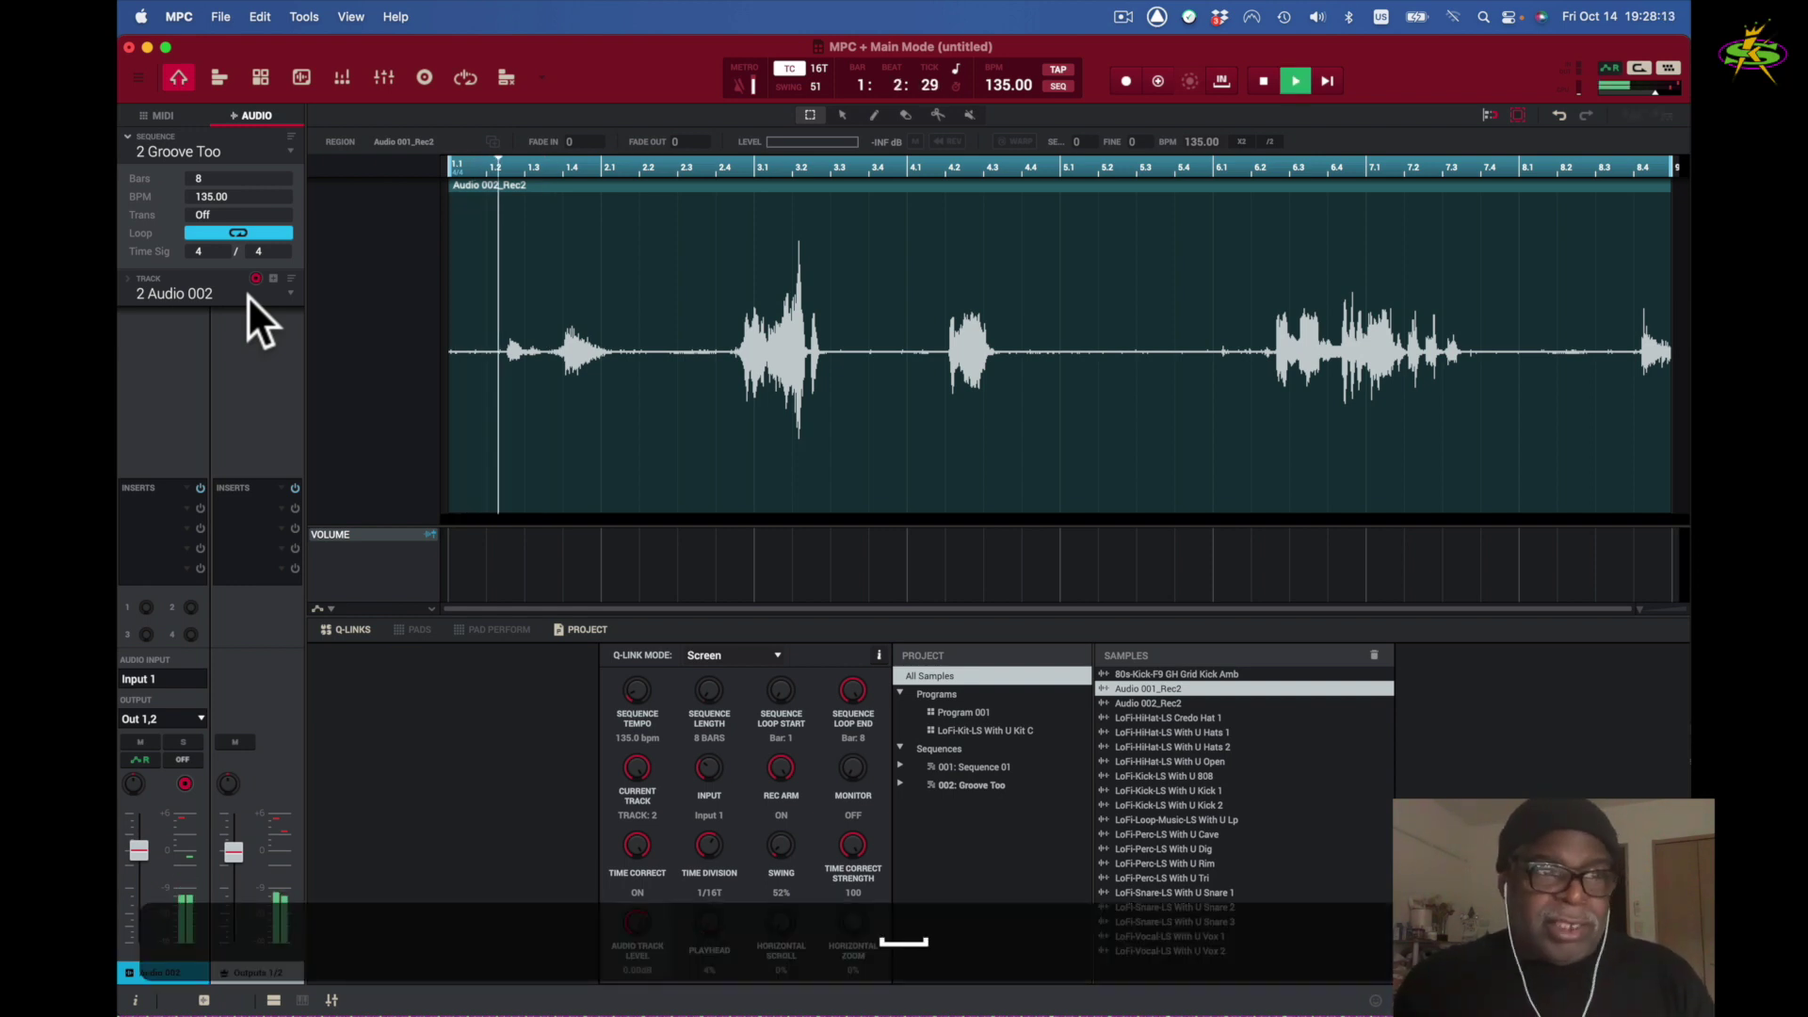
click(149, 113)
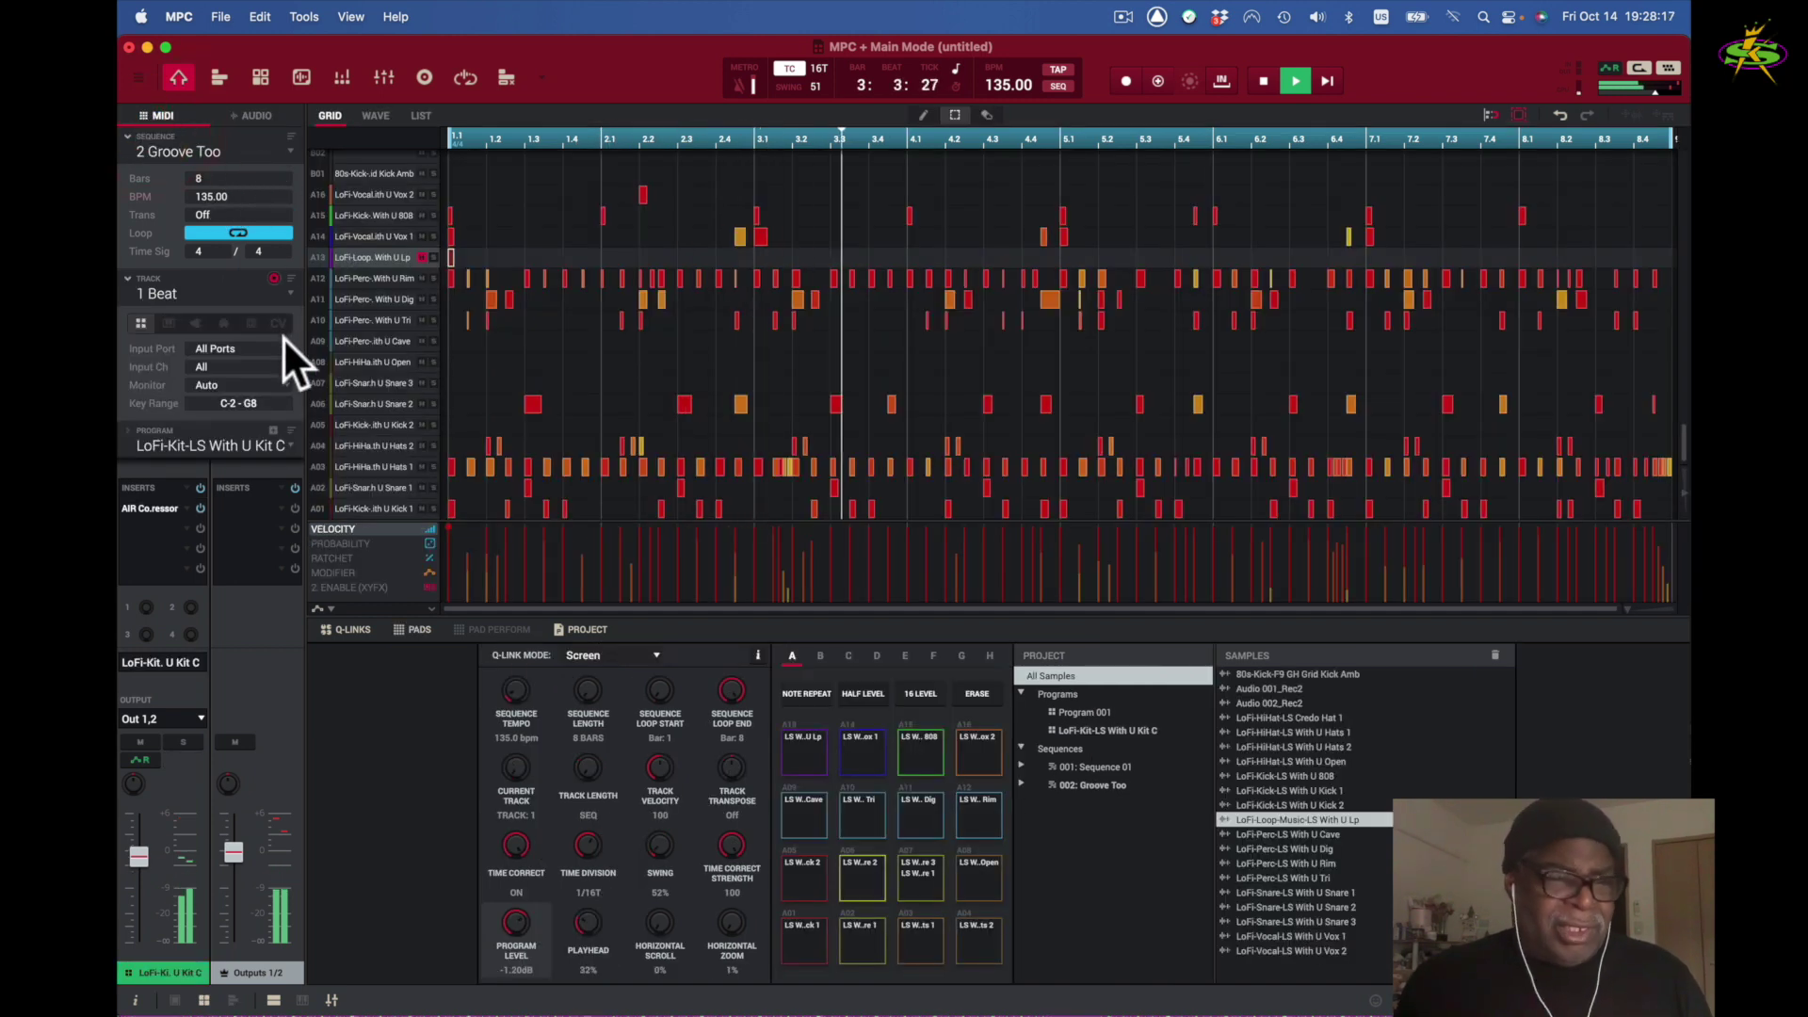
click(137, 742)
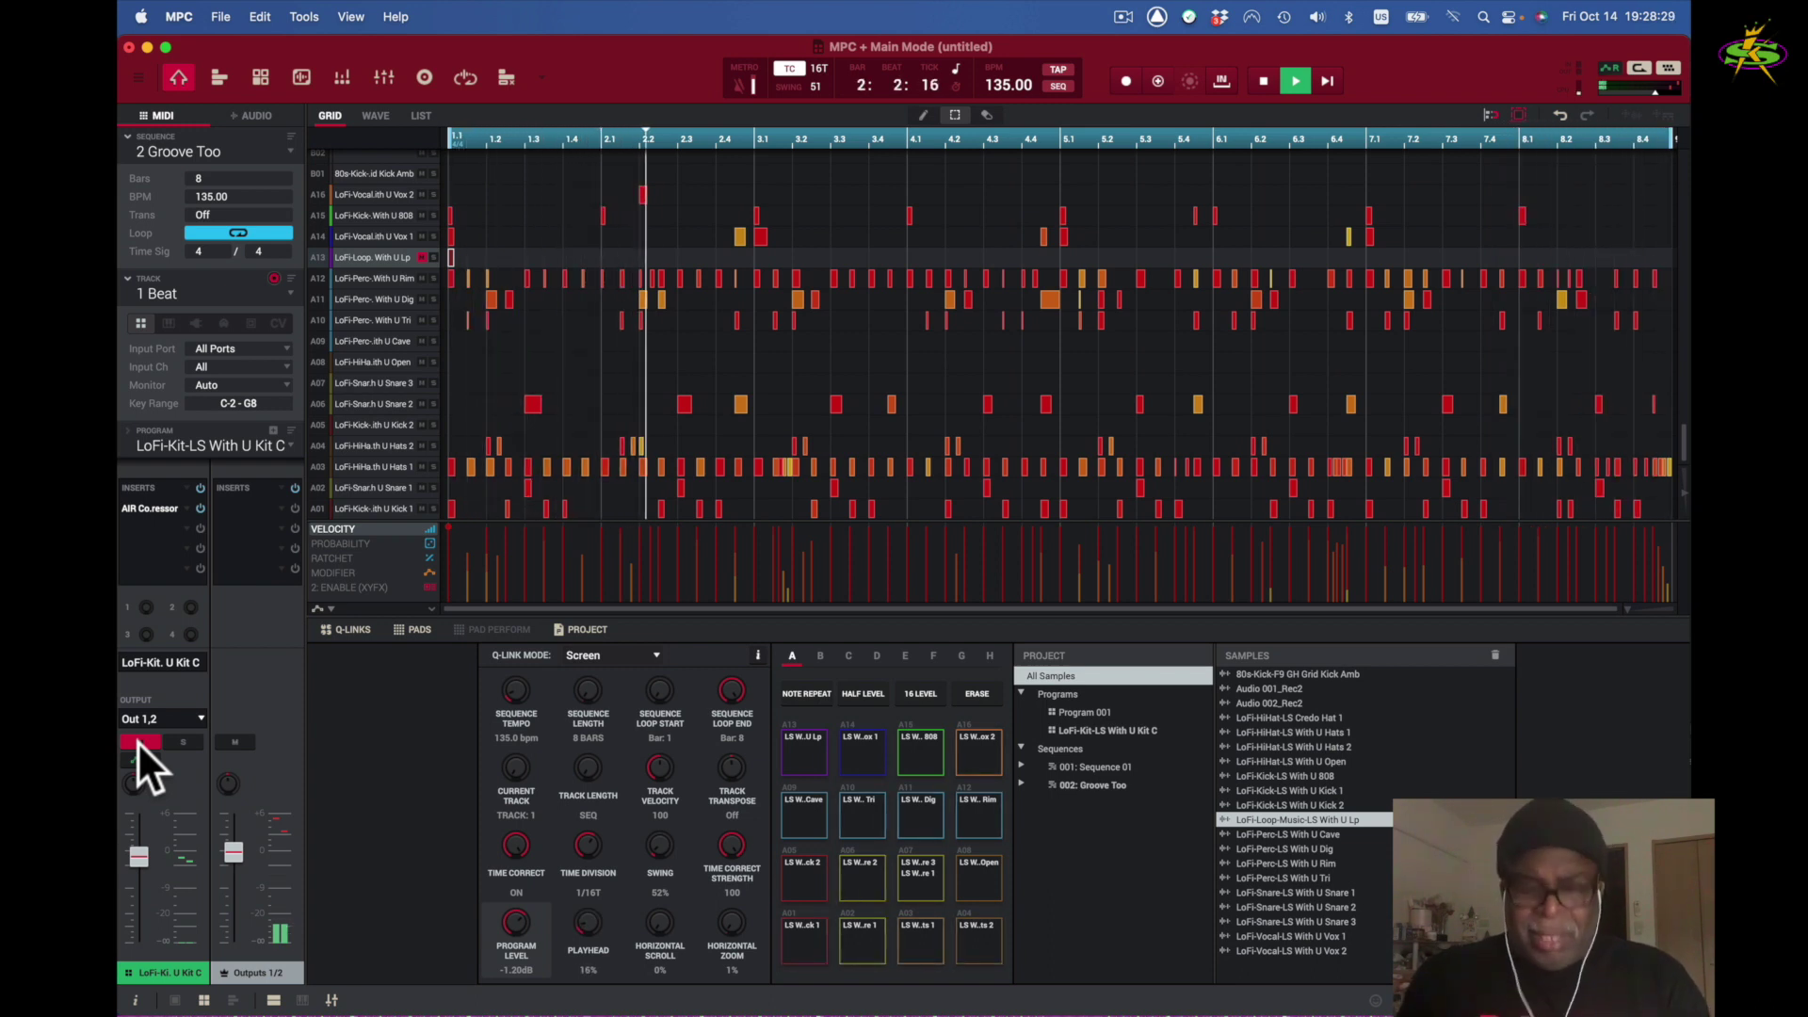
key(space)
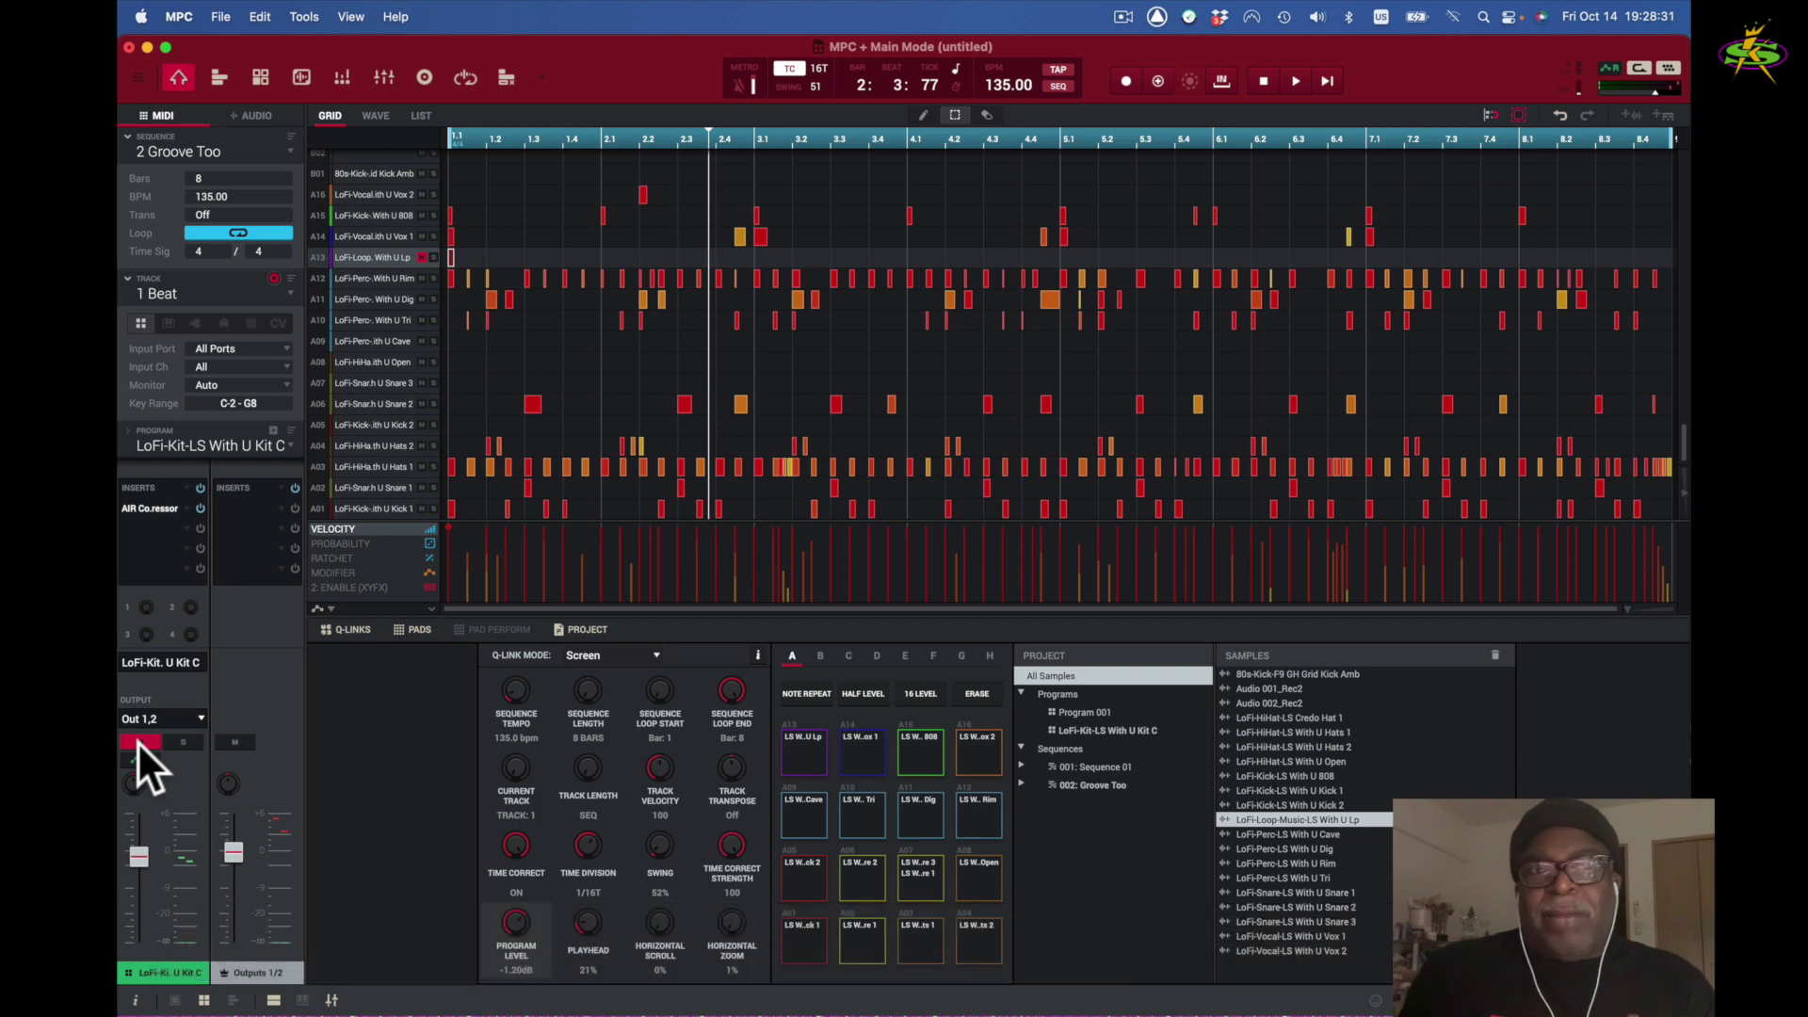